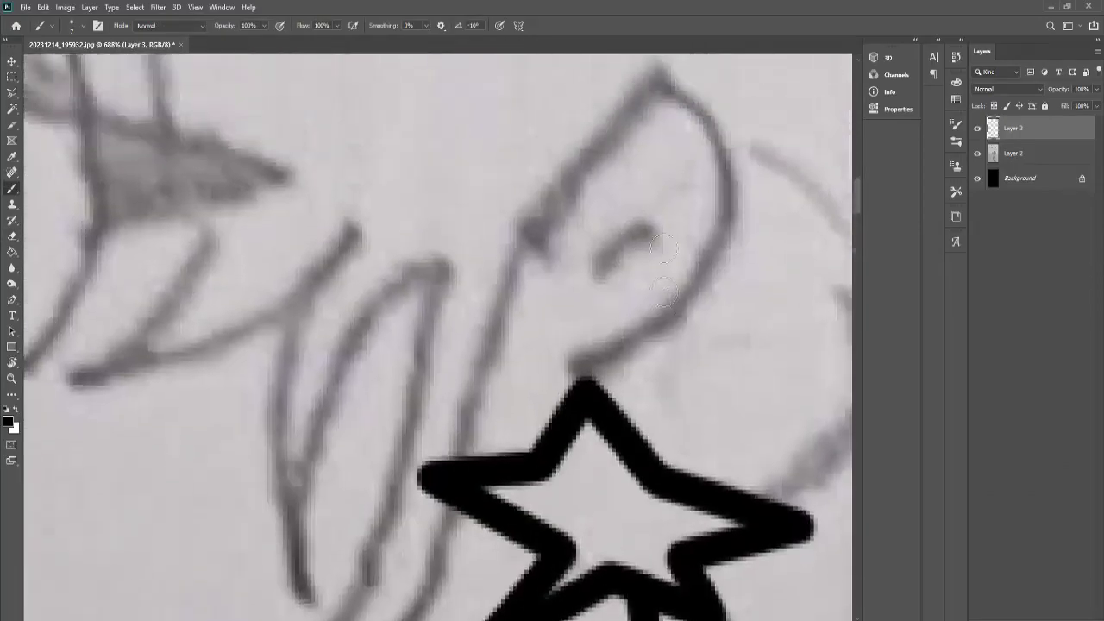
Ink the ear outline, ear curl, pointed tip and hair strands around the star in black
scroll(662, 249, up, 3)
drag(517, 354, 560, 487)
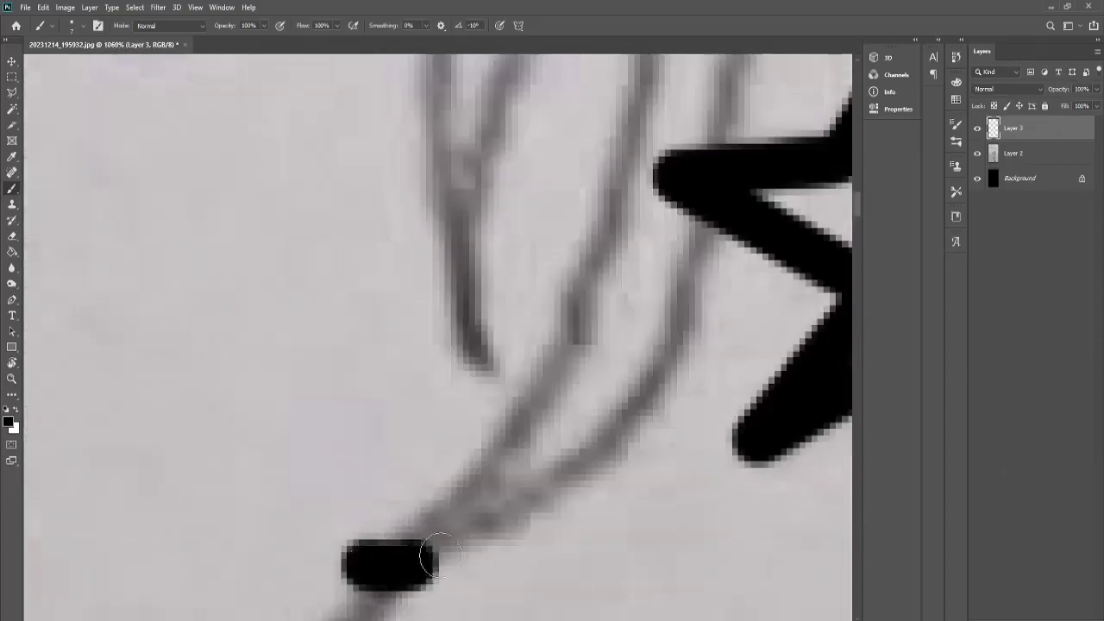
drag(382, 562, 702, 227)
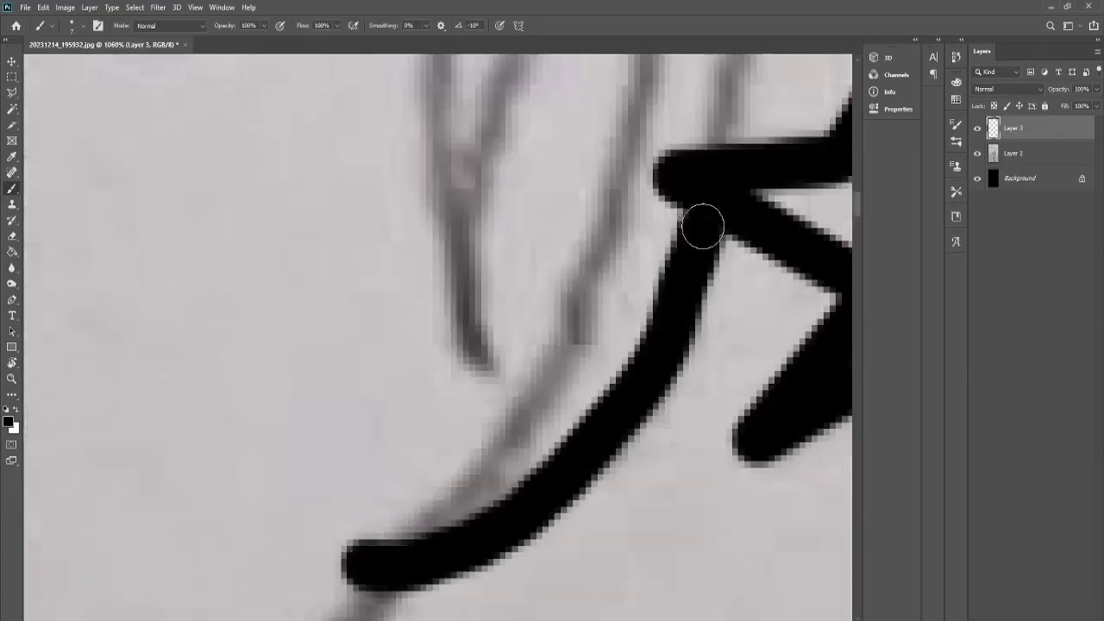
drag(354, 574, 565, 323)
drag(627, 99, 492, 595)
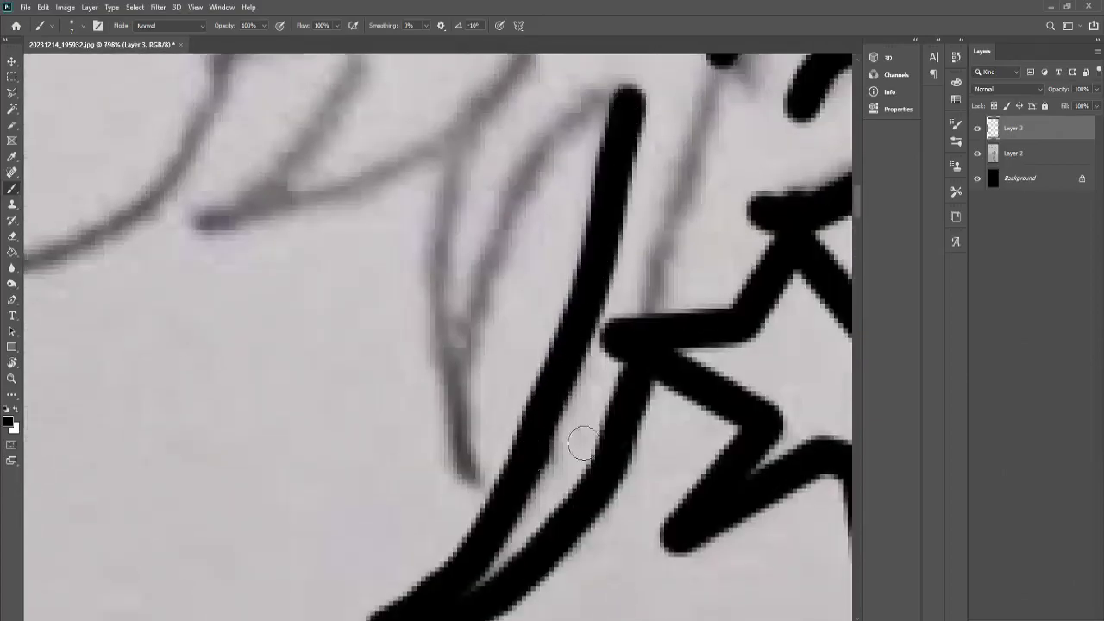
drag(665, 275, 638, 380)
mouse_move(716, 125)
mouse_down()
mouse_move(660, 276)
mouse_move(578, 345)
mouse_up()
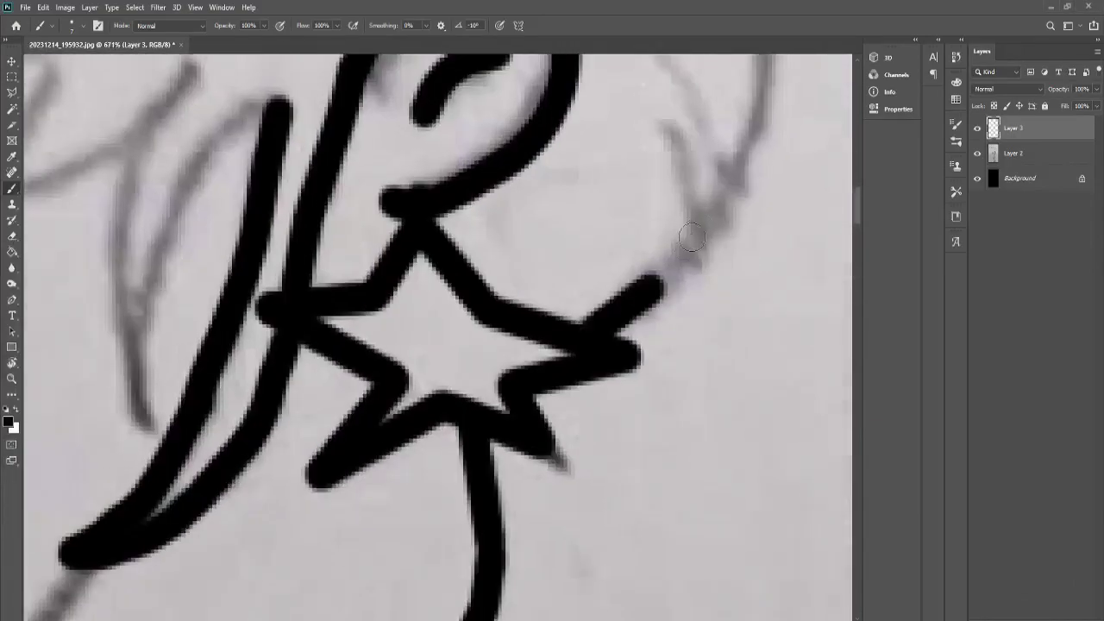
mouse_move(746, 155)
mouse_down()
mouse_move(643, 297)
mouse_move(733, 65)
mouse_up()
drag(599, 160, 654, 247)
drag(583, 203, 492, 120)
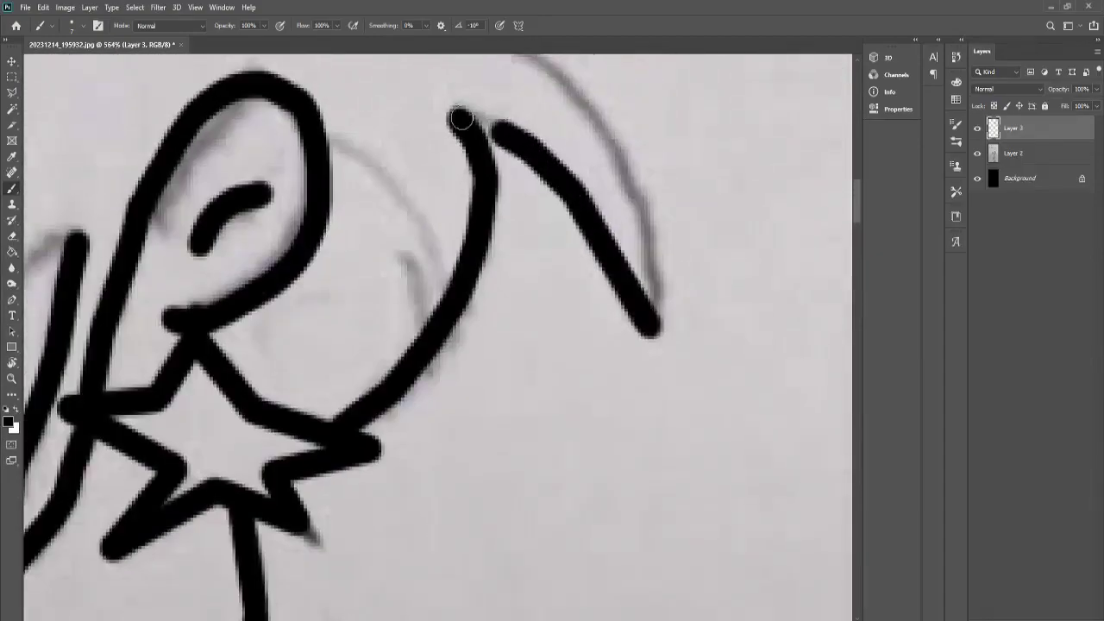
Ink the curved peaked strand, the long connecting curves and the zig-zag strand at left
mouse_move(358, 371)
mouse_down()
mouse_move(548, 203)
mouse_move(471, 466)
mouse_up()
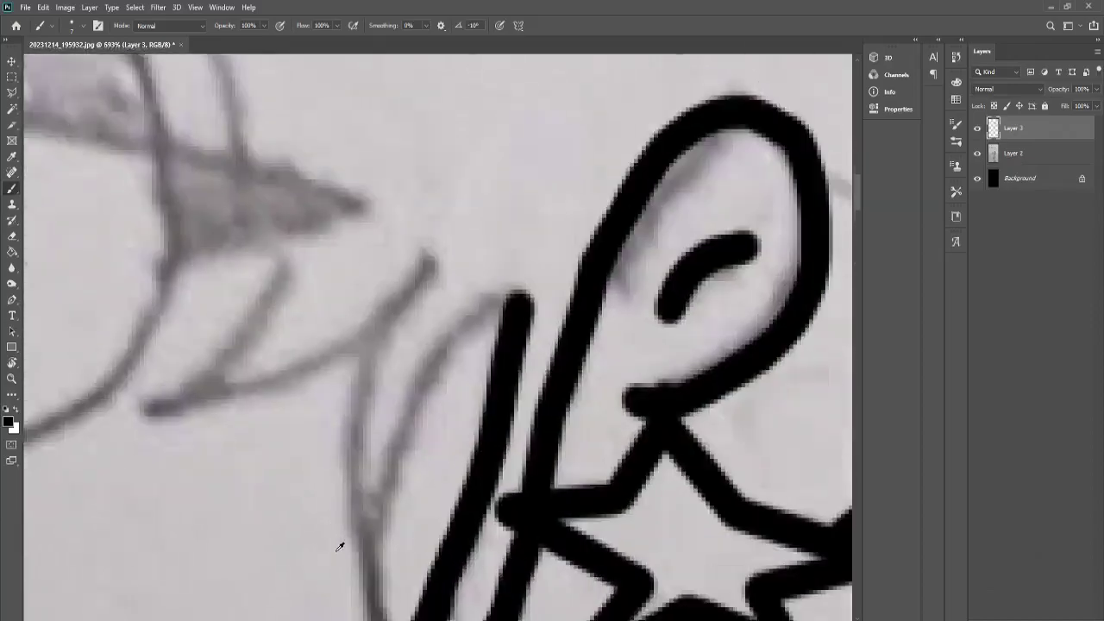
mouse_move(435, 153)
mouse_down()
mouse_move(389, 224)
mouse_move(373, 528)
mouse_up()
mouse_move(482, 170)
mouse_down()
mouse_move(377, 395)
mouse_move(371, 479)
mouse_up()
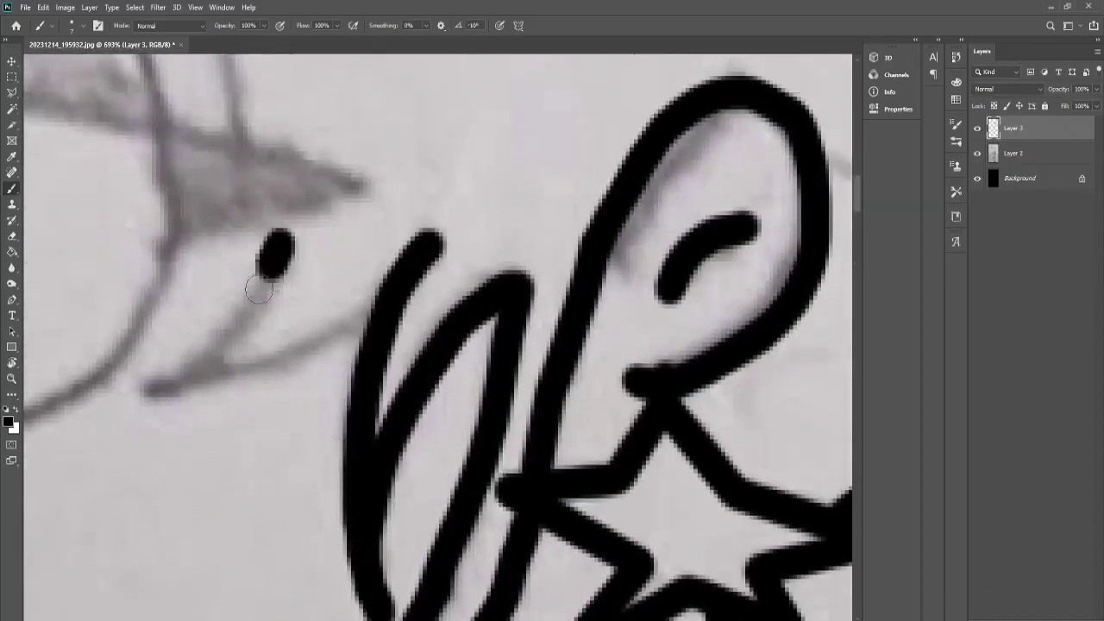
mouse_move(271, 247)
mouse_down()
mouse_move(345, 311)
mouse_move(383, 284)
mouse_up()
scroll(259, 235, up, 5)
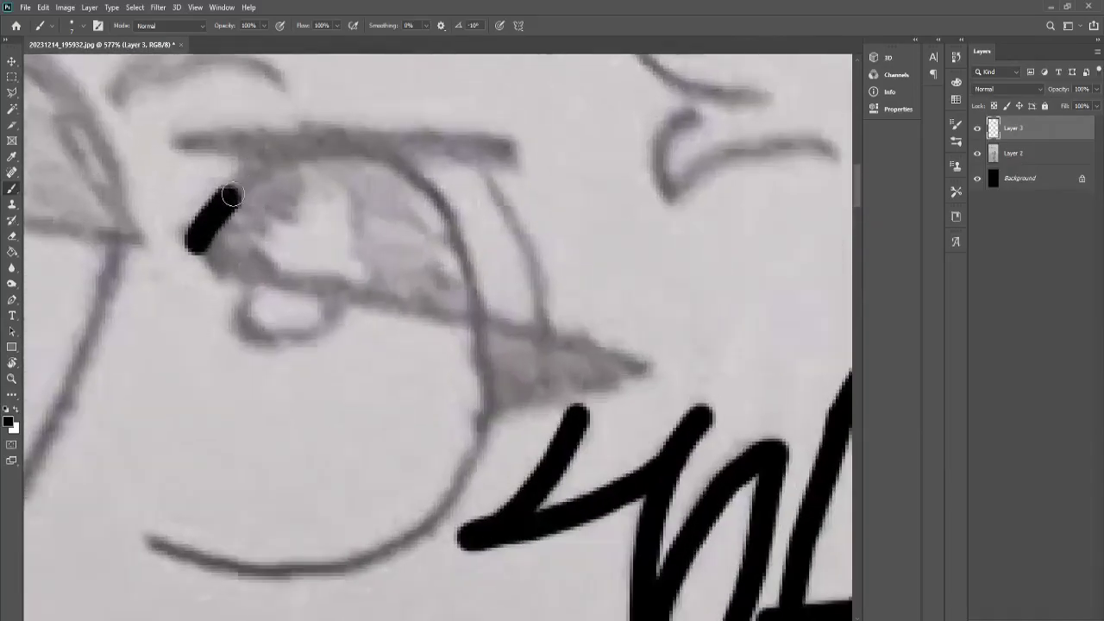
Back on the Brush, ink the glasses lens outline to its point
key(b)
scroll(483, 337, up, 1)
click(470, 313)
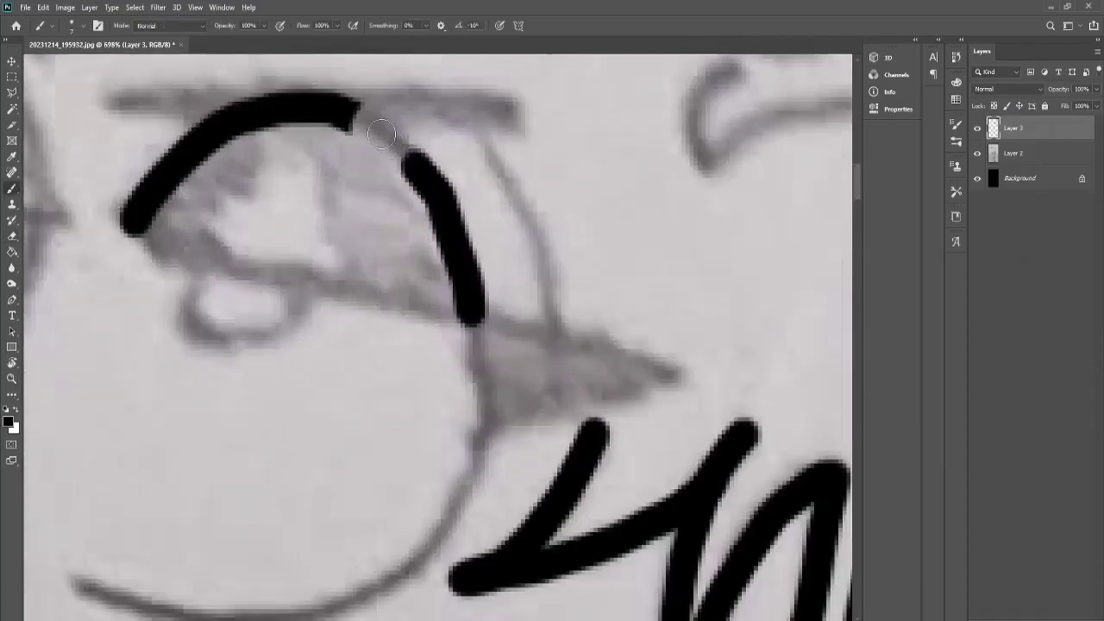
drag(356, 108, 413, 160)
scroll(412, 160, up, 1)
mouse_move(93, 182)
mouse_down()
mouse_move(211, 242)
mouse_move(518, 298)
mouse_move(445, 397)
mouse_up()
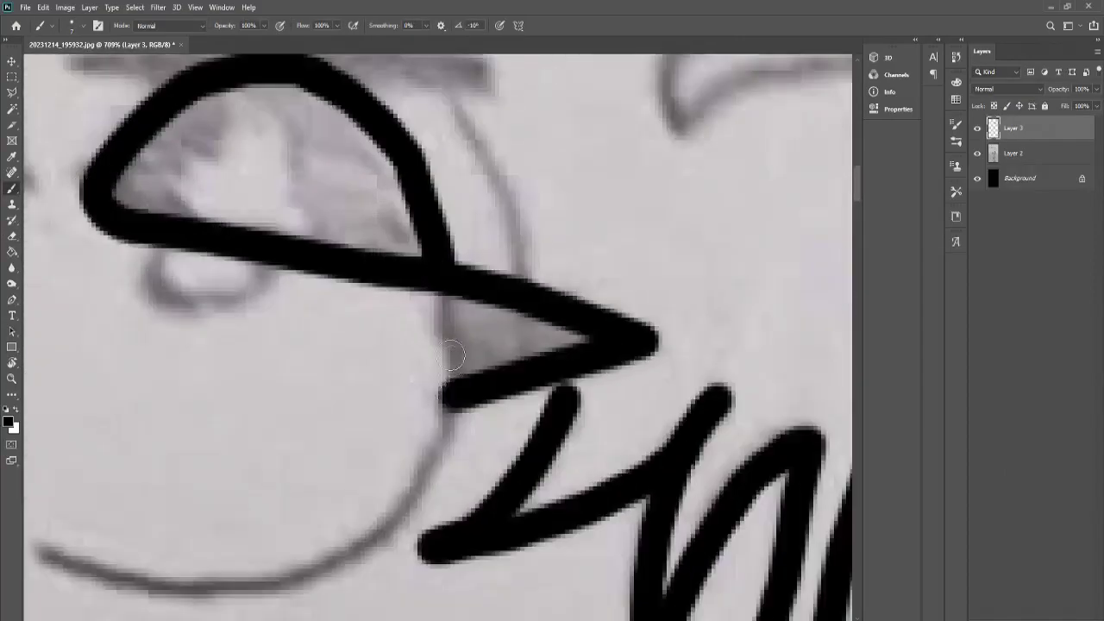
scroll(452, 355, down, 5)
scroll(259, 362, up, 4)
Ink the curve beneath the eye, close its gaps and add the diagonal glasses stroke
drag(245, 362, 488, 372)
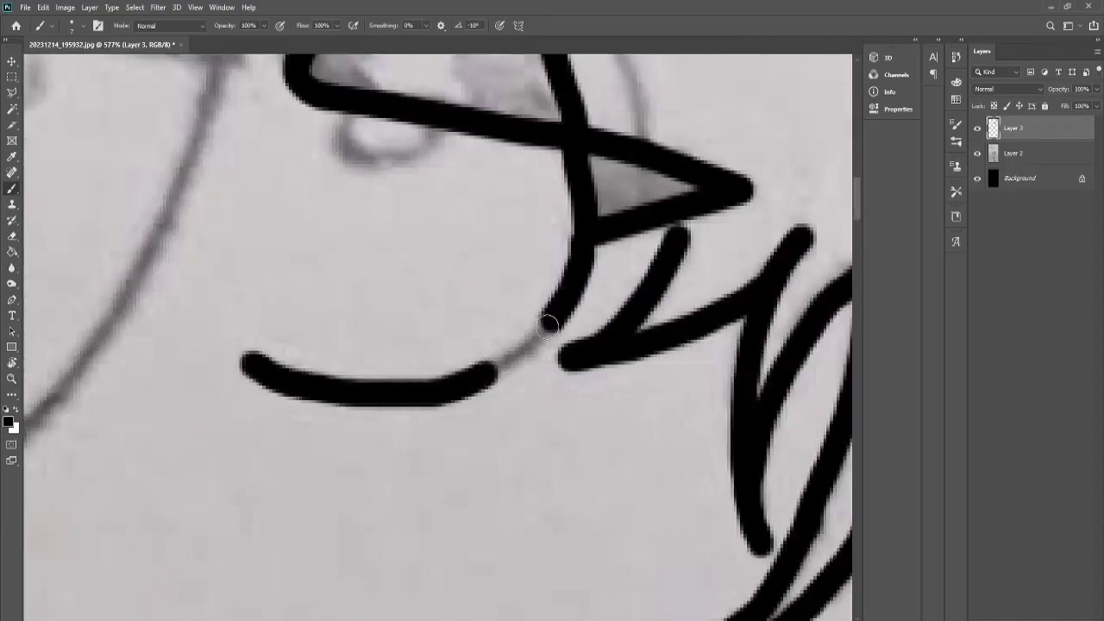
drag(549, 326, 485, 375)
scroll(347, 198, up, 2)
drag(419, 251, 436, 223)
scroll(333, 296, down, 5)
scroll(459, 308, up, 4)
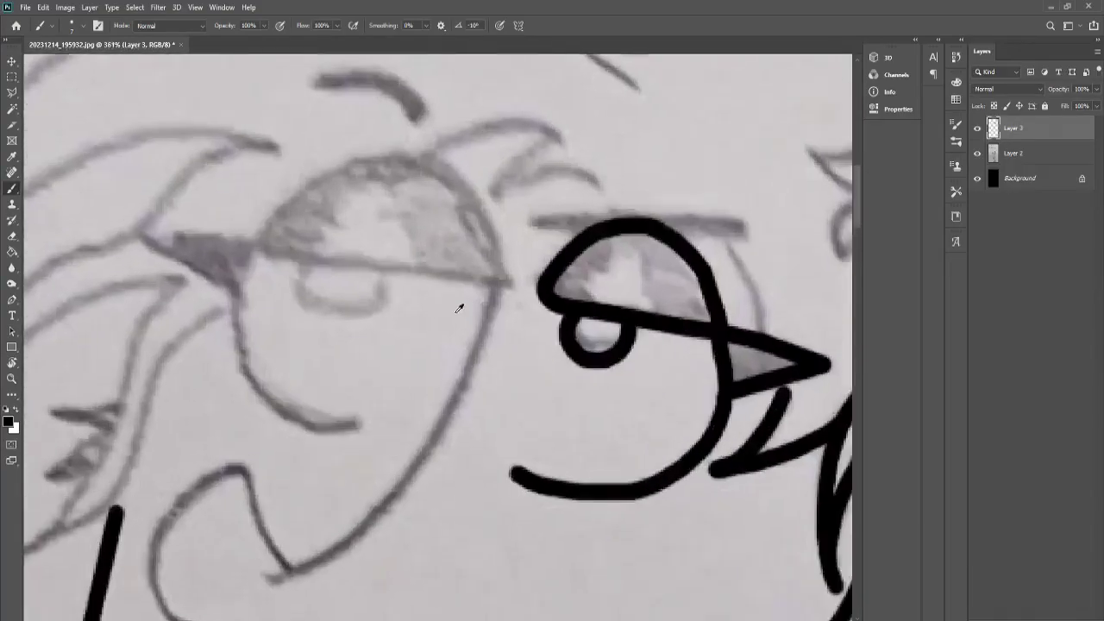
drag(511, 274, 422, 483)
scroll(362, 468, down, 2)
scroll(271, 538, up, 3)
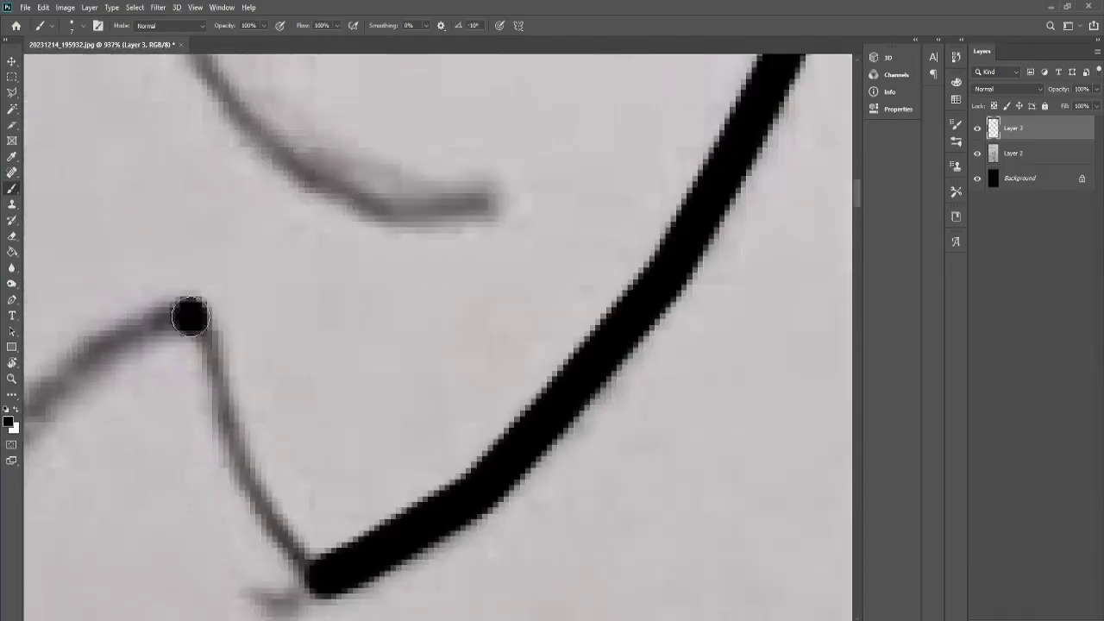
Ink the V-shaped line, its down-left curve, and the Z-shaped strand above the eye
drag(190, 313, 294, 574)
scroll(311, 485, down, 2)
mouse_move(349, 235)
mouse_down()
mouse_move(233, 323)
mouse_move(269, 528)
mouse_up()
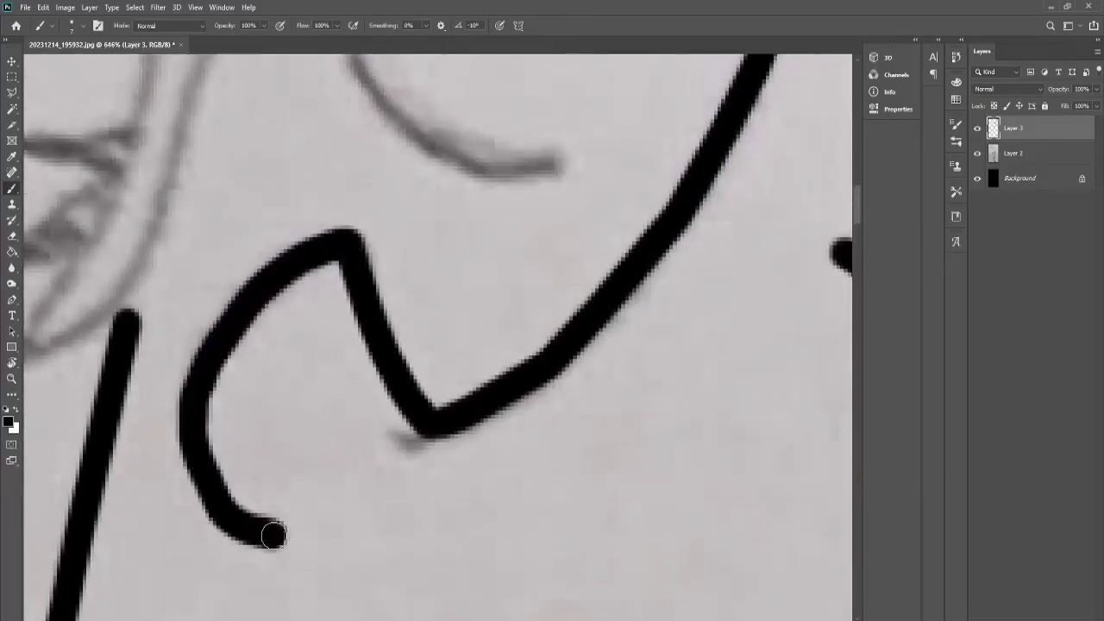
scroll(345, 388, down, 3)
scroll(405, 324, up, 3)
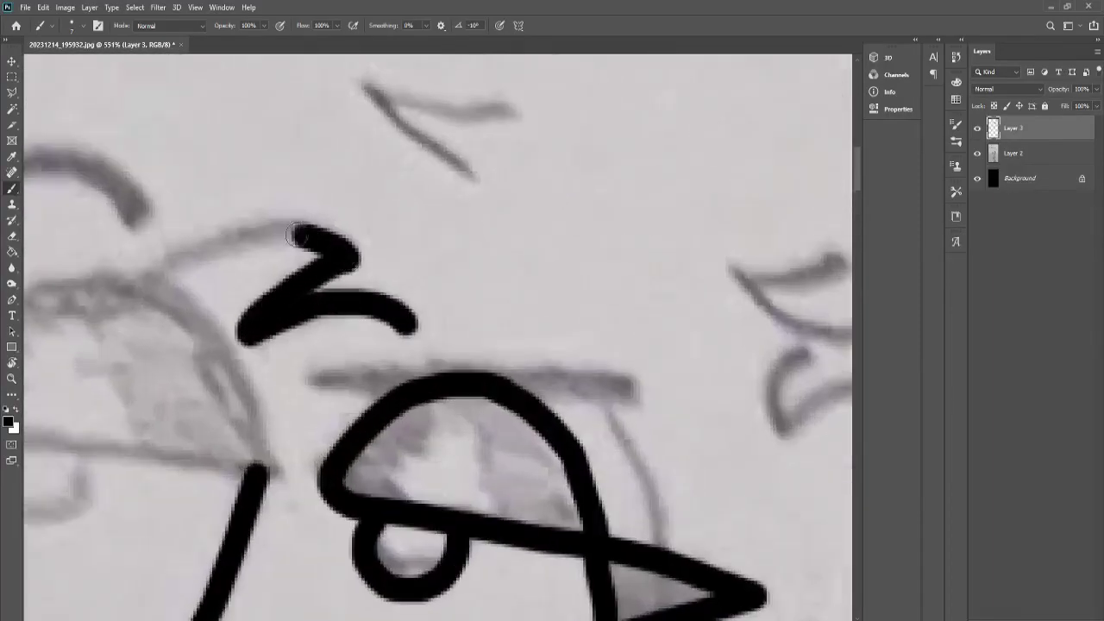
drag(295, 234, 155, 274)
scroll(172, 285, down, 3)
scroll(65, 431, up, 3)
mouse_move(86, 318)
mouse_down()
mouse_move(233, 509)
mouse_move(275, 501)
mouse_up()
scroll(274, 500, down, 3)
scroll(525, 464, up, 3)
Trace the left eye outline and draw the straight glasses bar across it
mouse_move(525, 463)
mouse_down()
mouse_move(329, 304)
mouse_move(180, 436)
mouse_up()
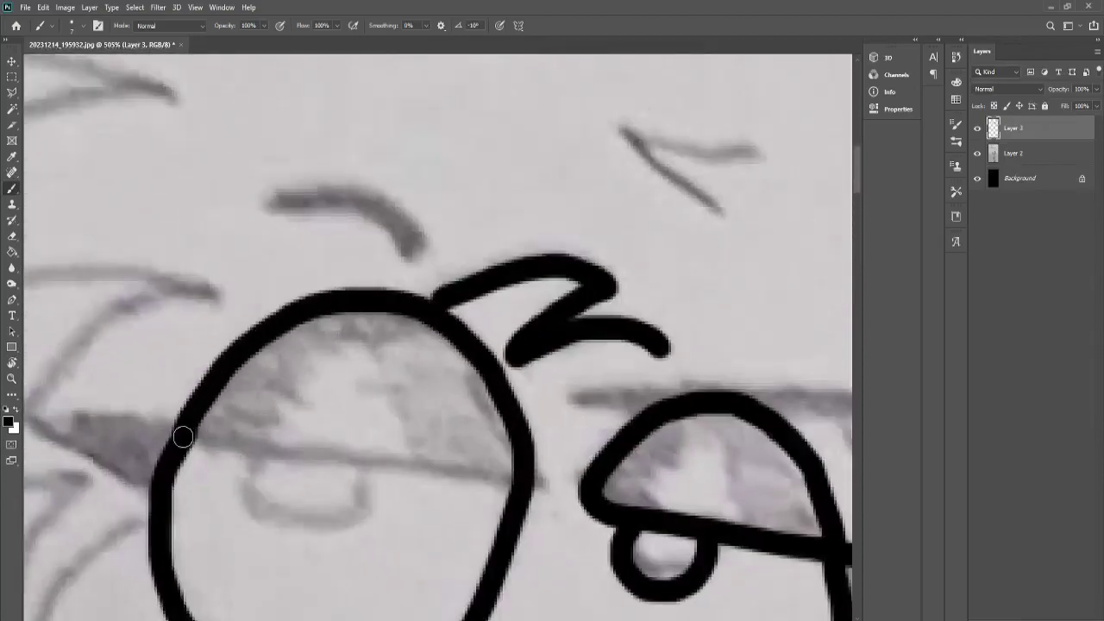
shift+click(501, 485)
scroll(75, 431, down, 1)
shift+click(74, 431)
scroll(197, 479, down, 1)
scroll(261, 418, up, 2)
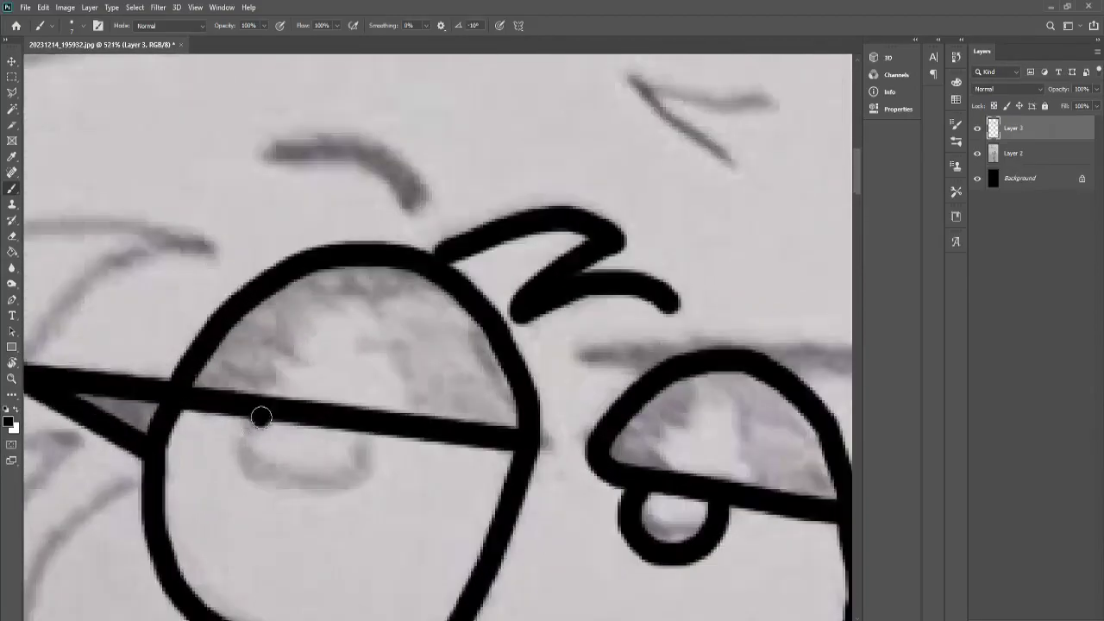
scroll(335, 428, down, 5)
scroll(501, 226, up, 5)
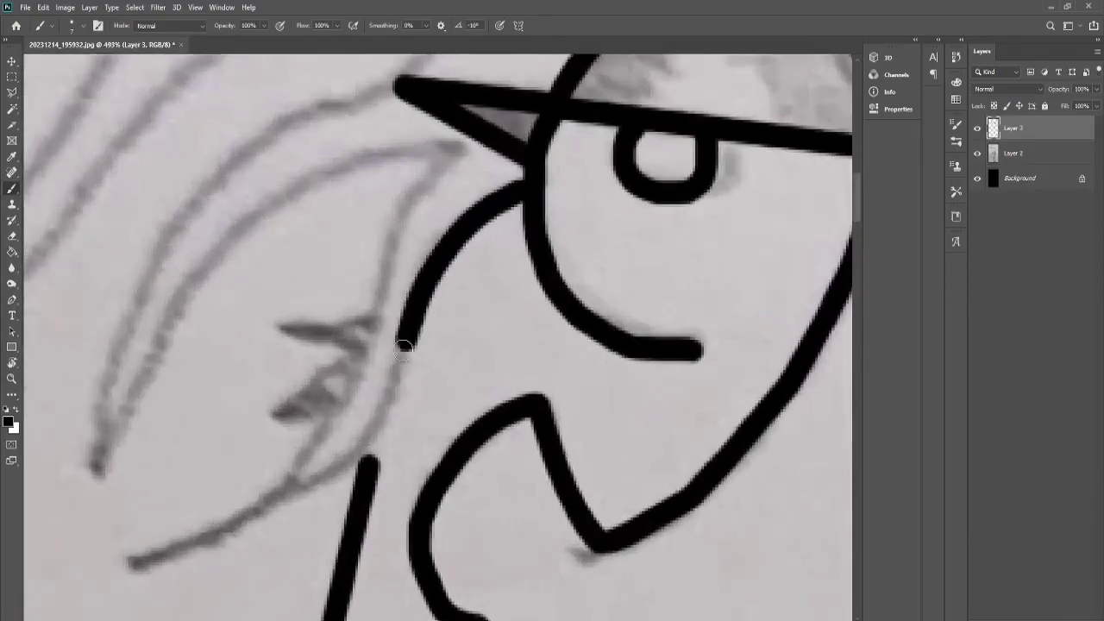
Ink the strand curving down from the glasses, two spikes, and a long down-left hair strand
drag(403, 346, 144, 557)
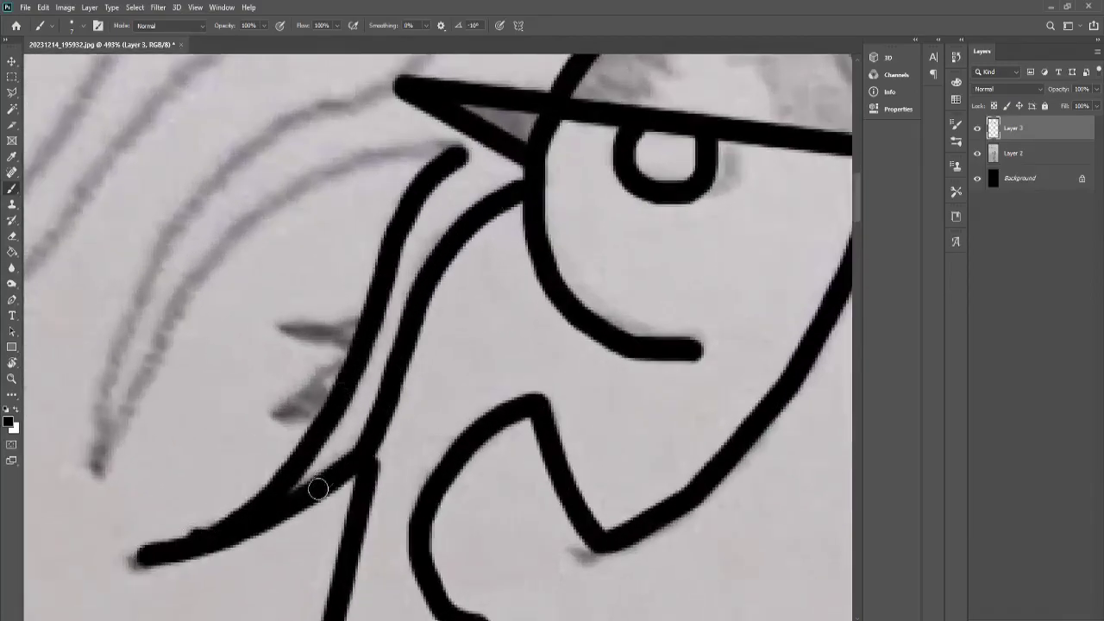
key(b)
scroll(203, 460, up, 1)
drag(365, 341, 296, 351)
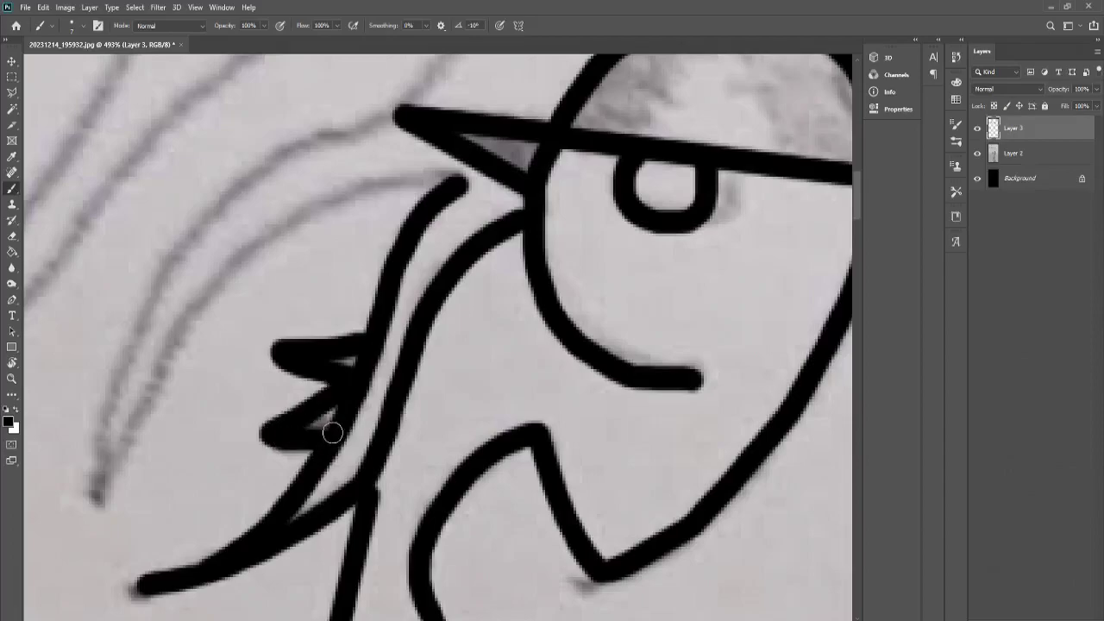
scroll(332, 432, down, 5)
scroll(377, 315, up, 5)
drag(445, 315, 134, 510)
scroll(74, 556, up, 1)
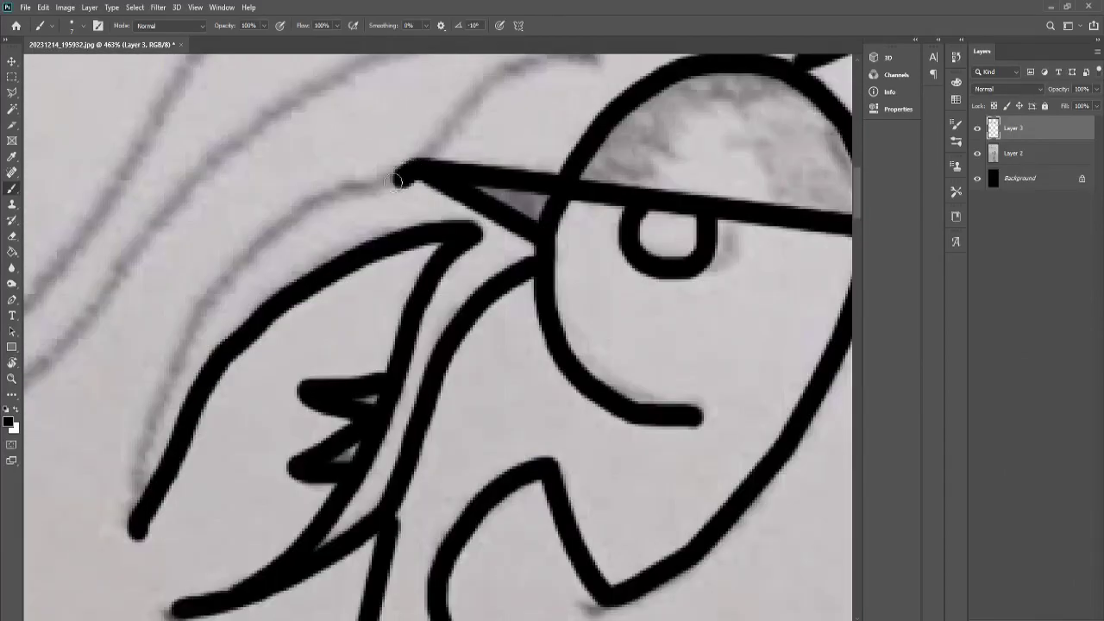
drag(407, 168, 129, 526)
Ink the outer hair strand, extending it up along the sketch toward the glasses
scroll(130, 527, down, 3)
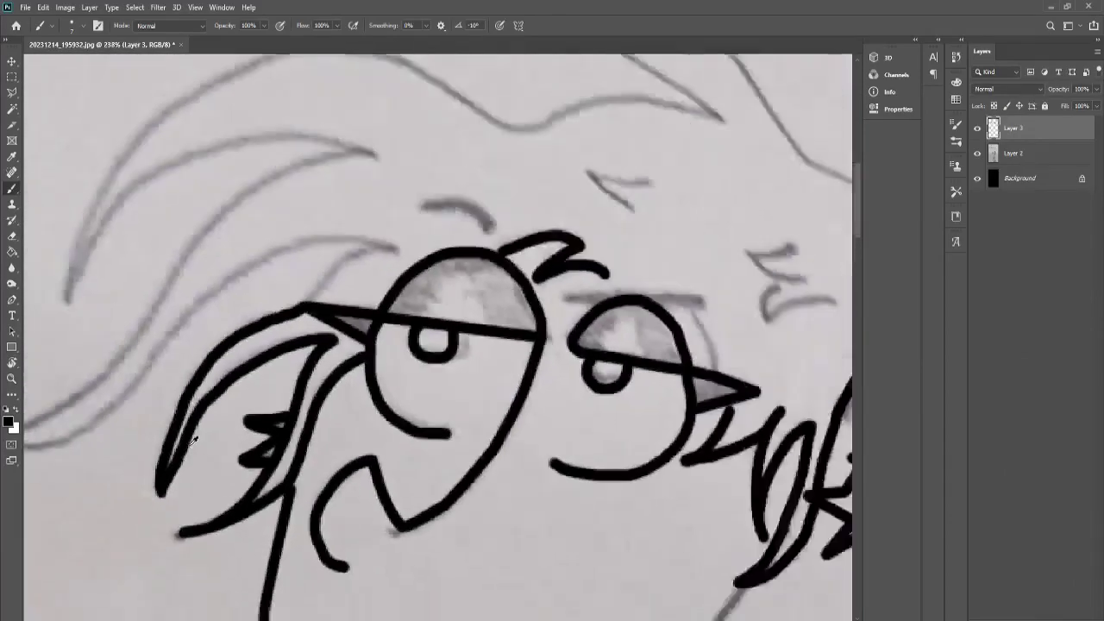
scroll(415, 274, up, 3)
scroll(229, 393, down, 4)
scroll(129, 457, up, 2)
drag(79, 460, 147, 465)
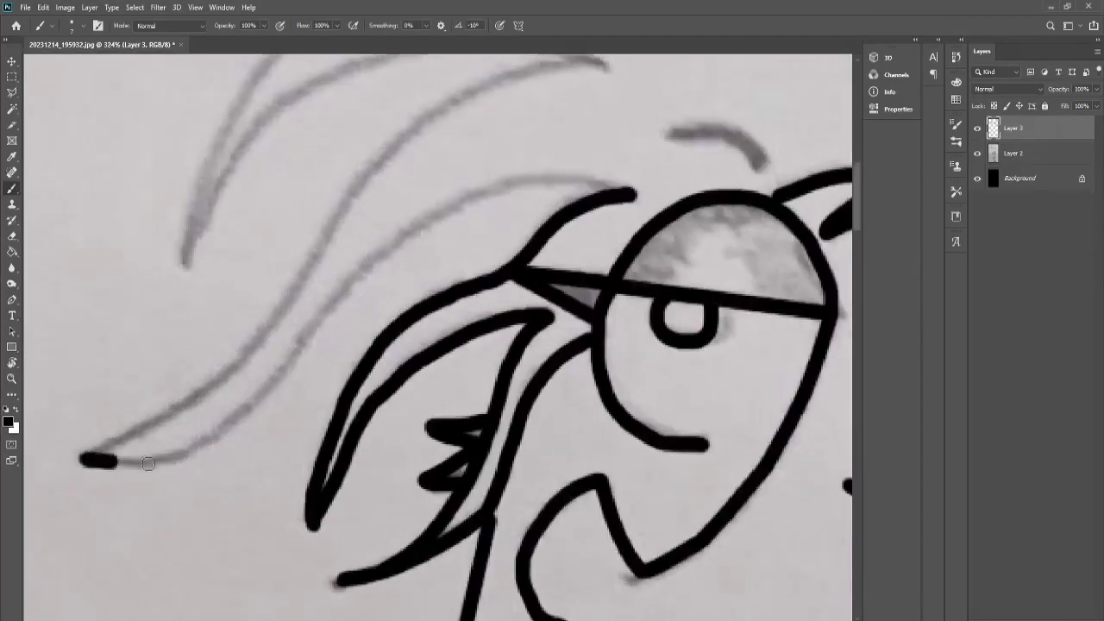
drag(312, 329, 382, 255)
scroll(481, 271, up, 1)
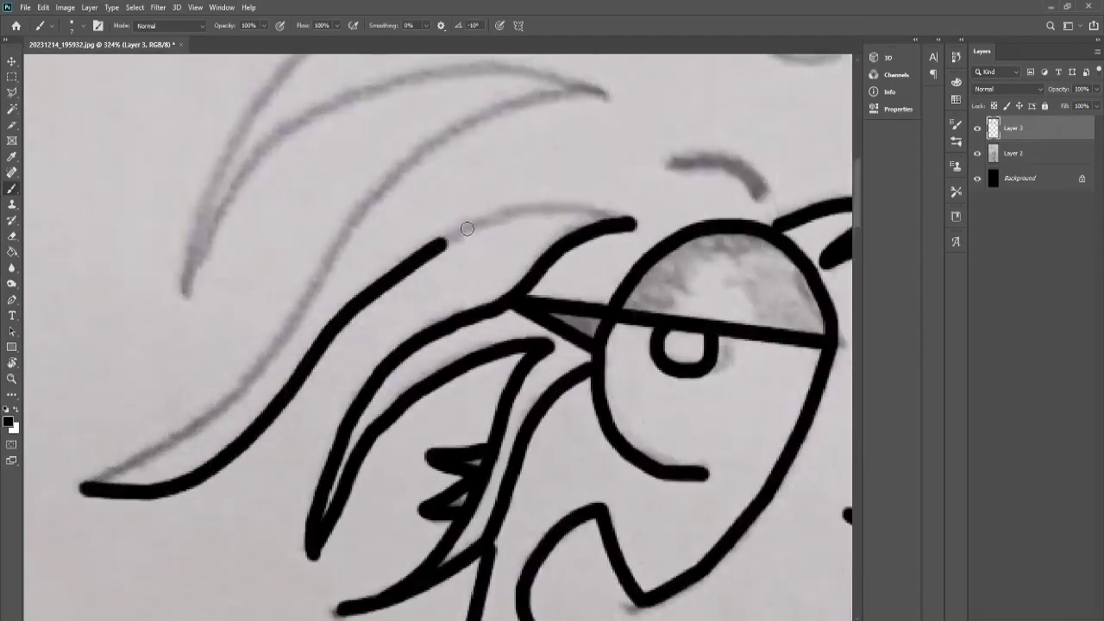
scroll(624, 224, up, 1)
scroll(660, 187, left, 2)
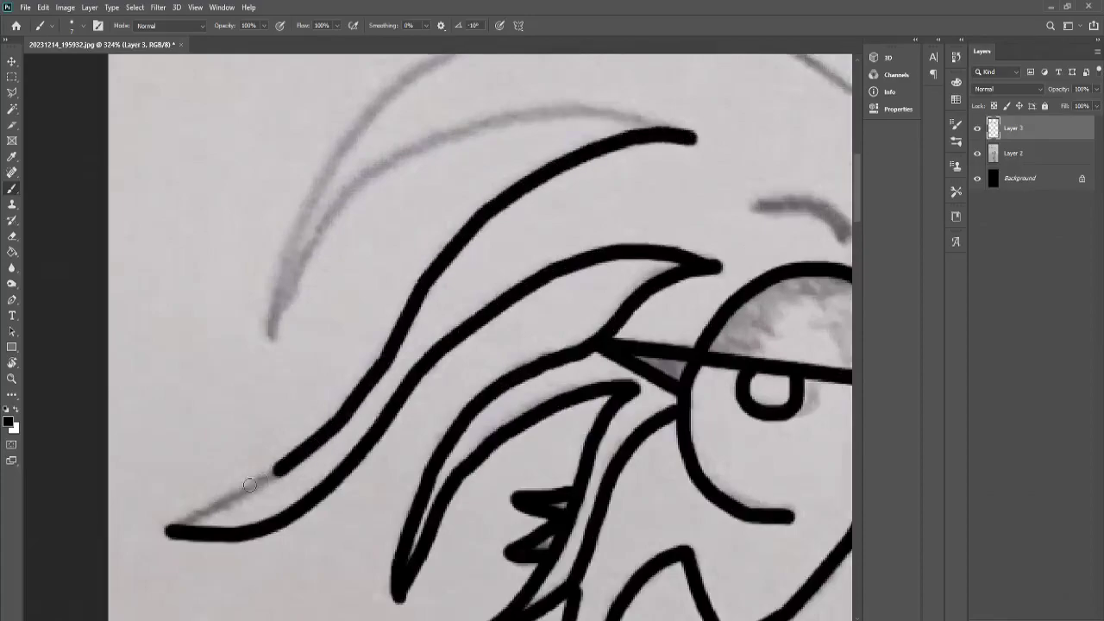
scroll(362, 405, up, 2)
scroll(544, 299, up, 1)
drag(129, 414, 386, 275)
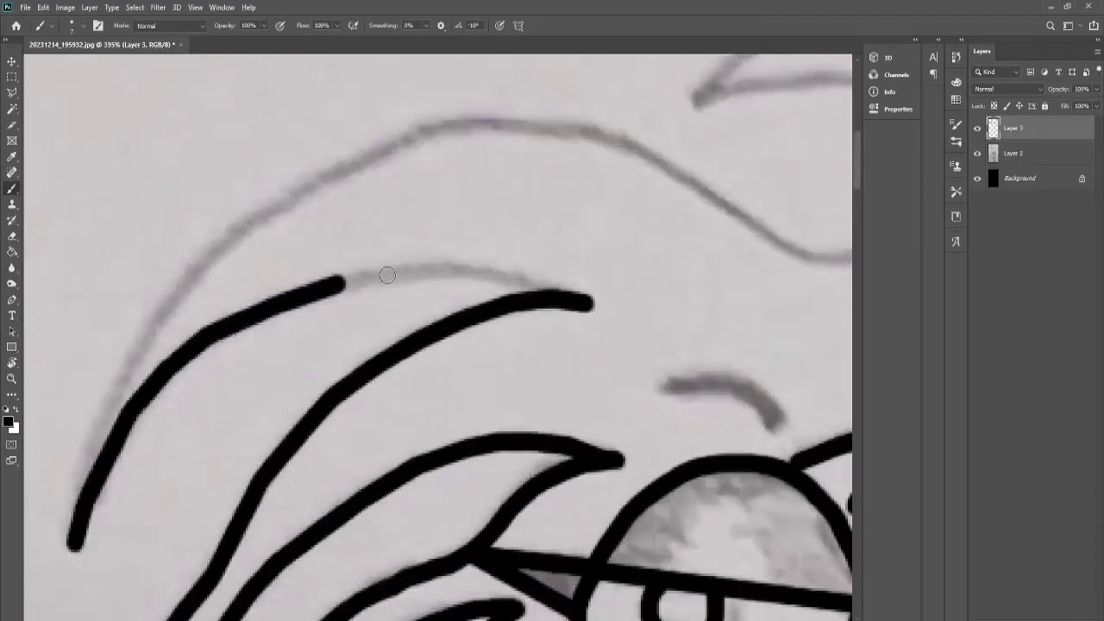
Ink a short segment of the upper hair outline
scroll(583, 304, down, 1)
scroll(244, 470, left, 2)
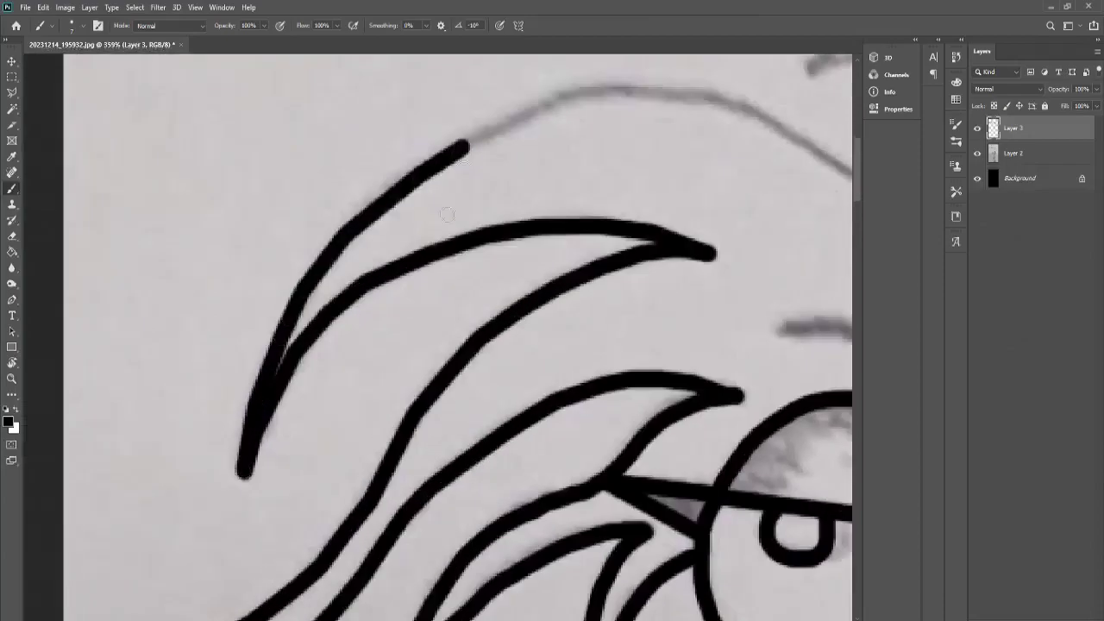
scroll(447, 214, right, 3)
scroll(388, 173, up, 1)
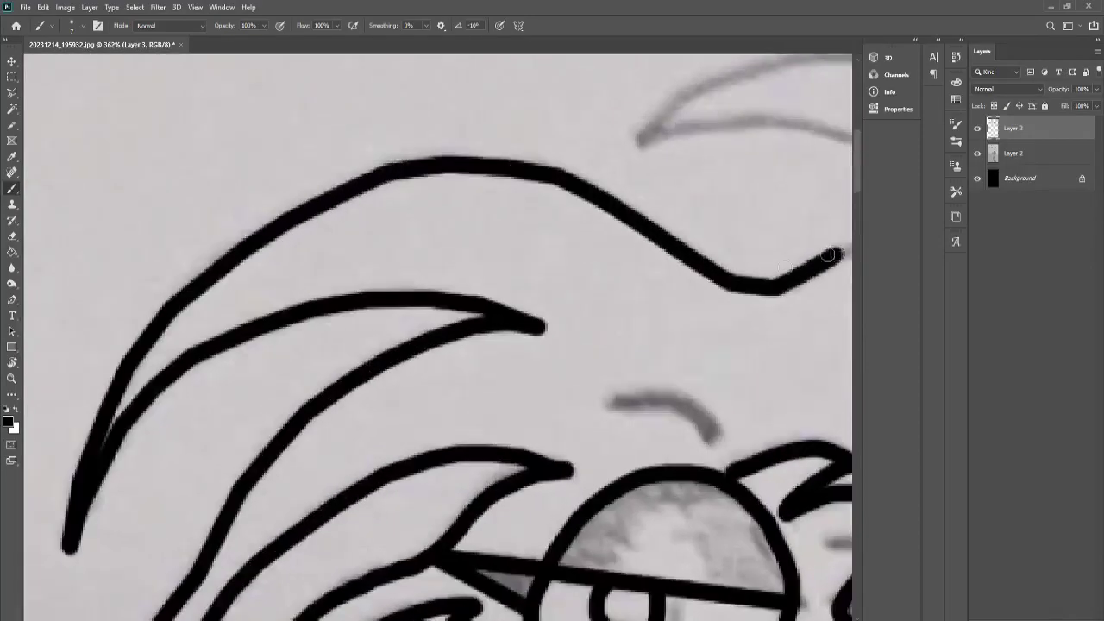
scroll(828, 256, down, 5)
scroll(456, 197, up, 5)
drag(566, 290, 515, 273)
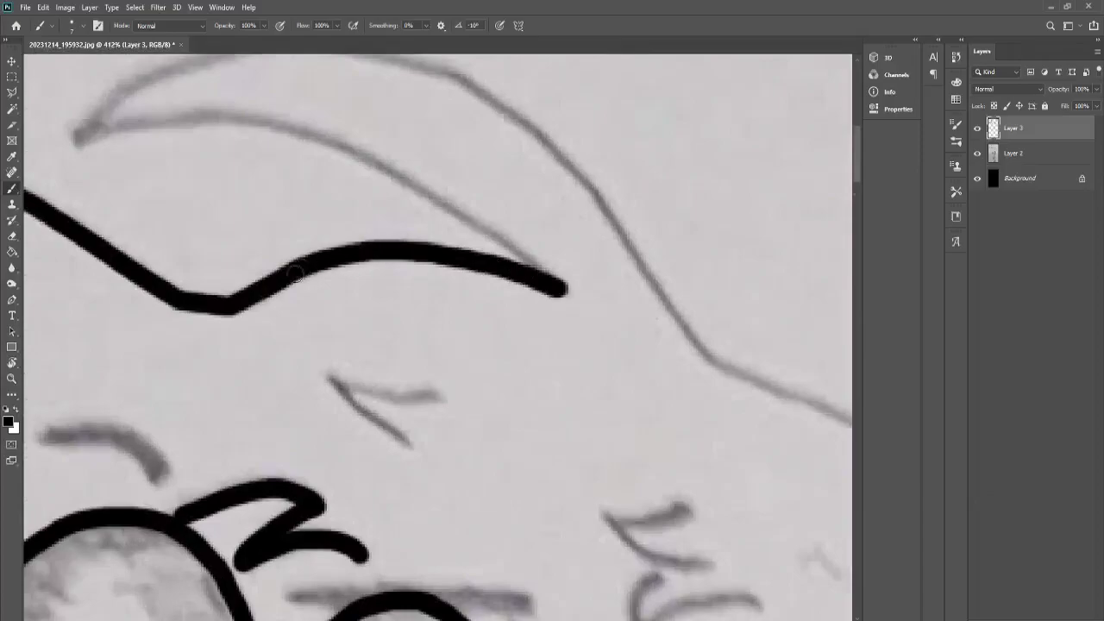
scroll(296, 274, down, 1)
scroll(725, 444, right, 2)
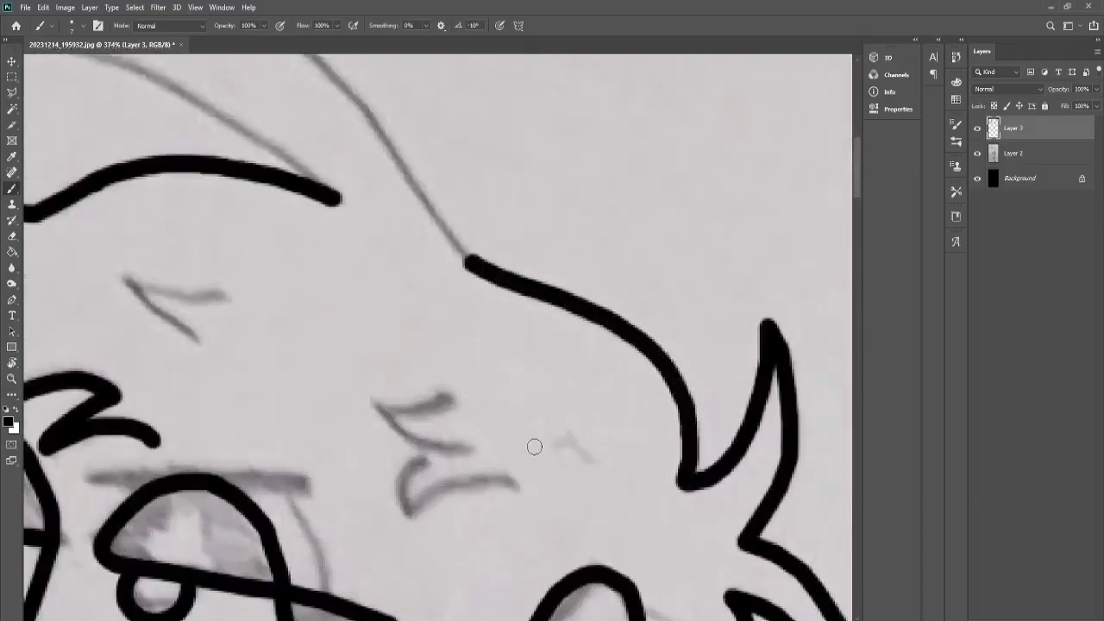
Ink the Σ-shaped hair tuft, a short facial mark and a small black dot
scroll(205, 279, up, 2)
scroll(629, 414, up, 1)
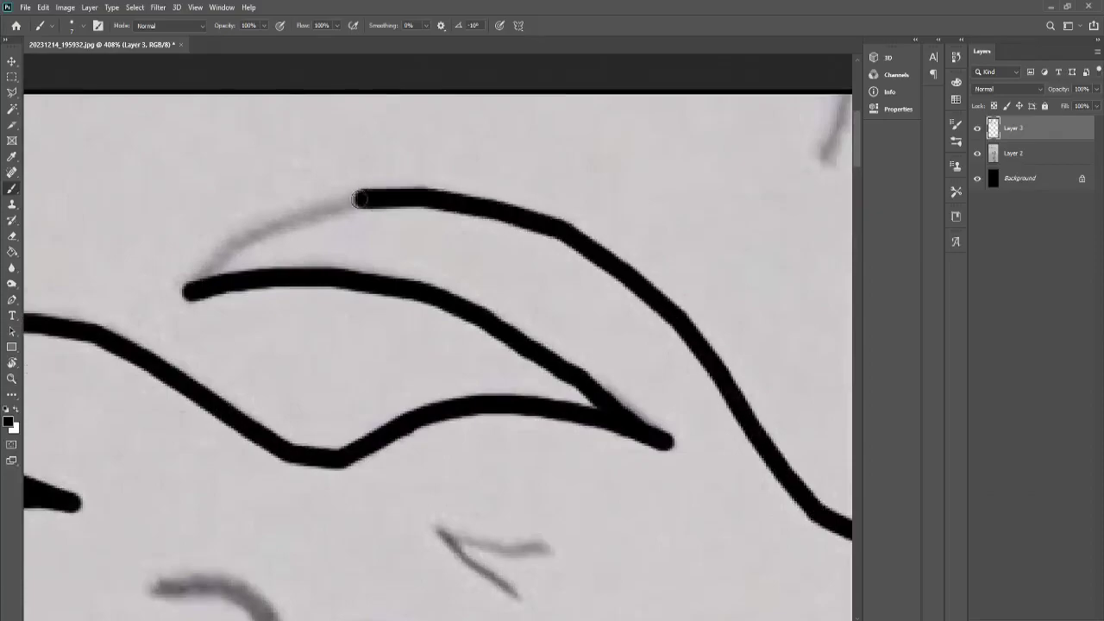
scroll(196, 274, down, 10)
scroll(345, 362, up, 10)
mouse_move(377, 278)
mouse_down()
mouse_move(350, 362)
mouse_move(462, 427)
mouse_up()
scroll(555, 368, down, 10)
scroll(389, 311, up, 9)
drag(329, 299, 460, 312)
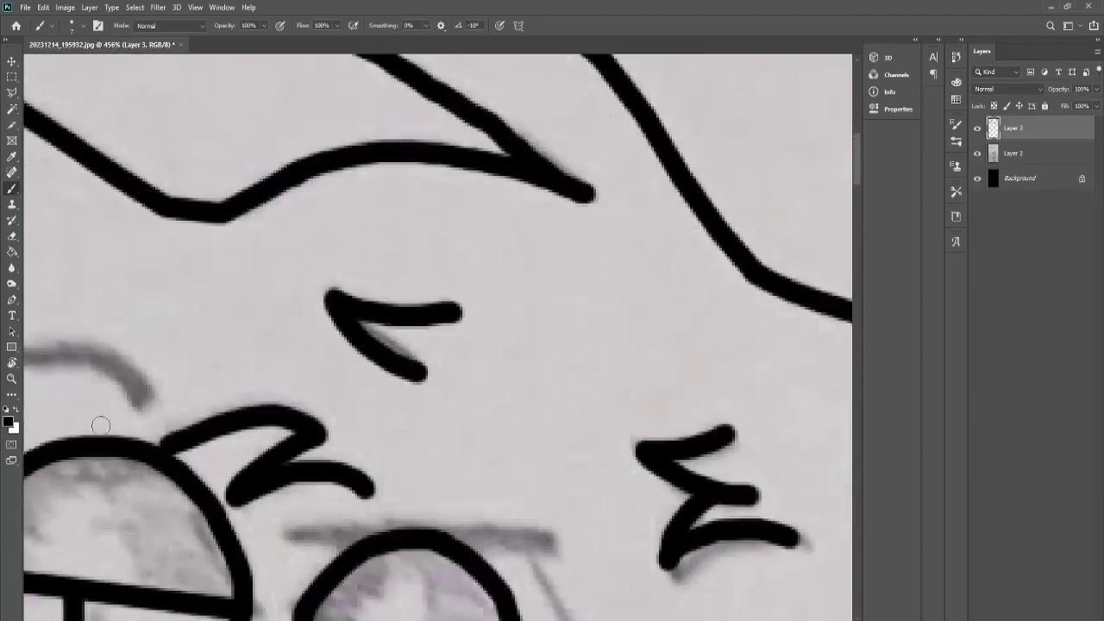
scroll(100, 425, down, 10)
scroll(101, 485, up, 7)
drag(80, 485, 101, 486)
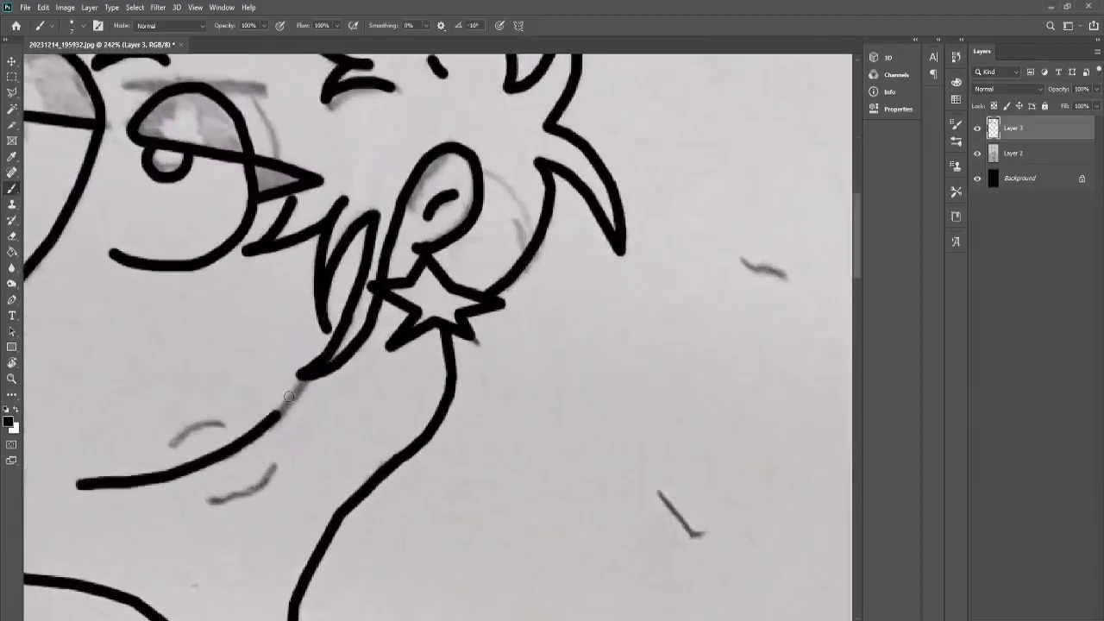
Outline the eared head shape in black: its edges, the left ear, the round hole and the arm join
drag(289, 396, 301, 377)
scroll(180, 466, up, 3)
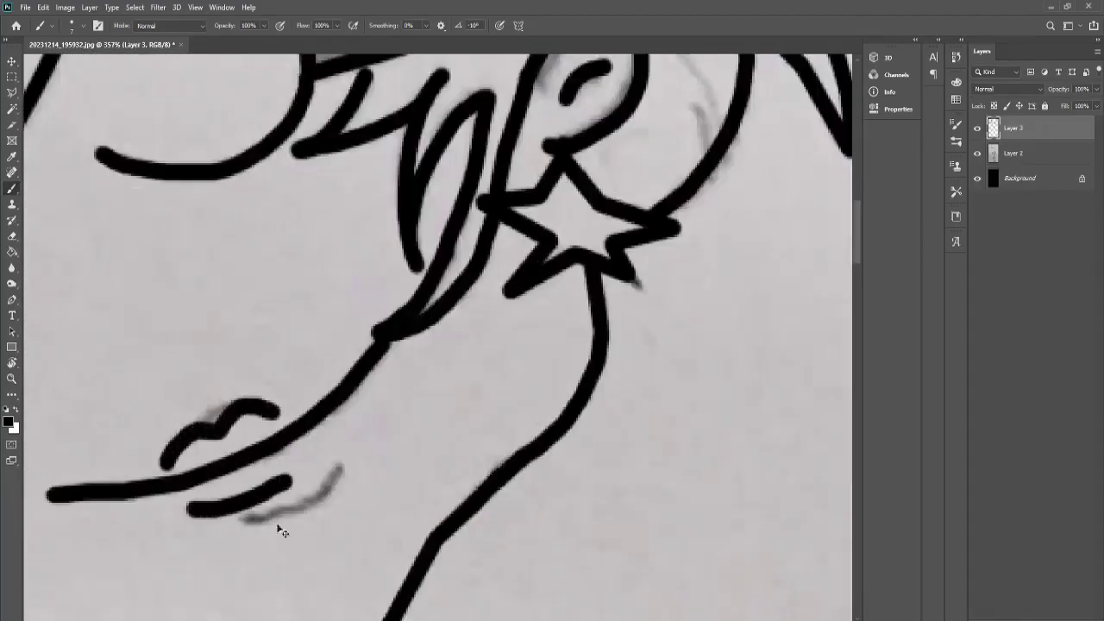
scroll(217, 494, down, 10)
scroll(432, 278, up, 8)
scroll(319, 232, up, 2)
mouse_move(410, 194)
mouse_down()
mouse_move(328, 249)
mouse_move(382, 516)
mouse_up()
scroll(382, 516, down, 2)
drag(777, 353, 463, 542)
scroll(394, 316, up, 2)
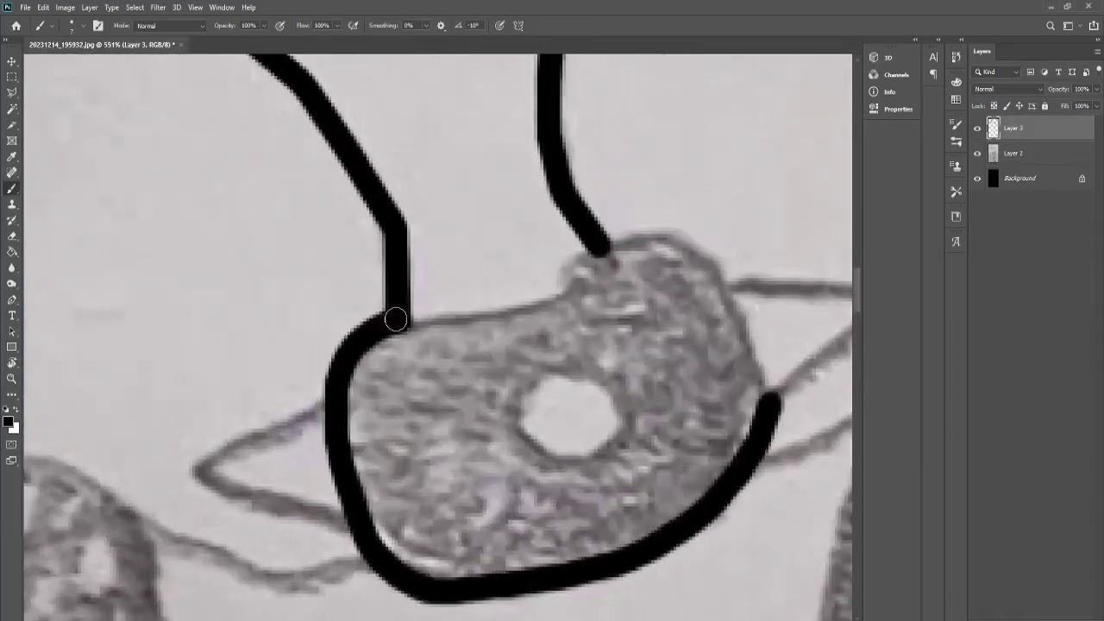
drag(394, 316, 613, 241)
drag(332, 404, 198, 473)
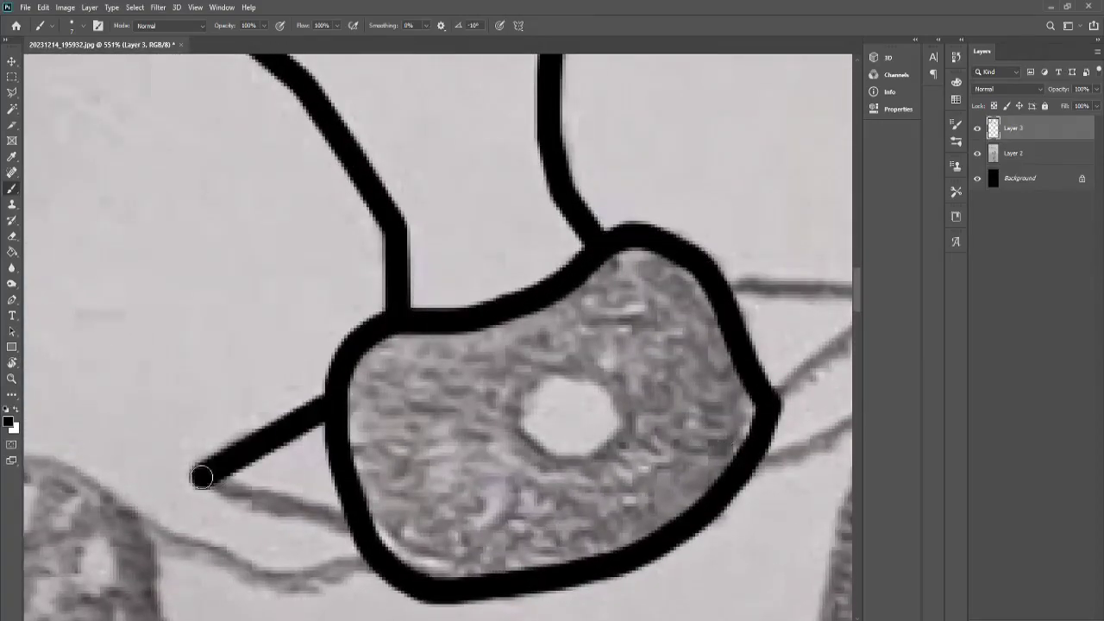
scroll(394, 444, up, 2)
mouse_move(377, 315)
mouse_down()
mouse_move(365, 451)
mouse_move(386, 320)
mouse_up()
scroll(386, 320, down, 2)
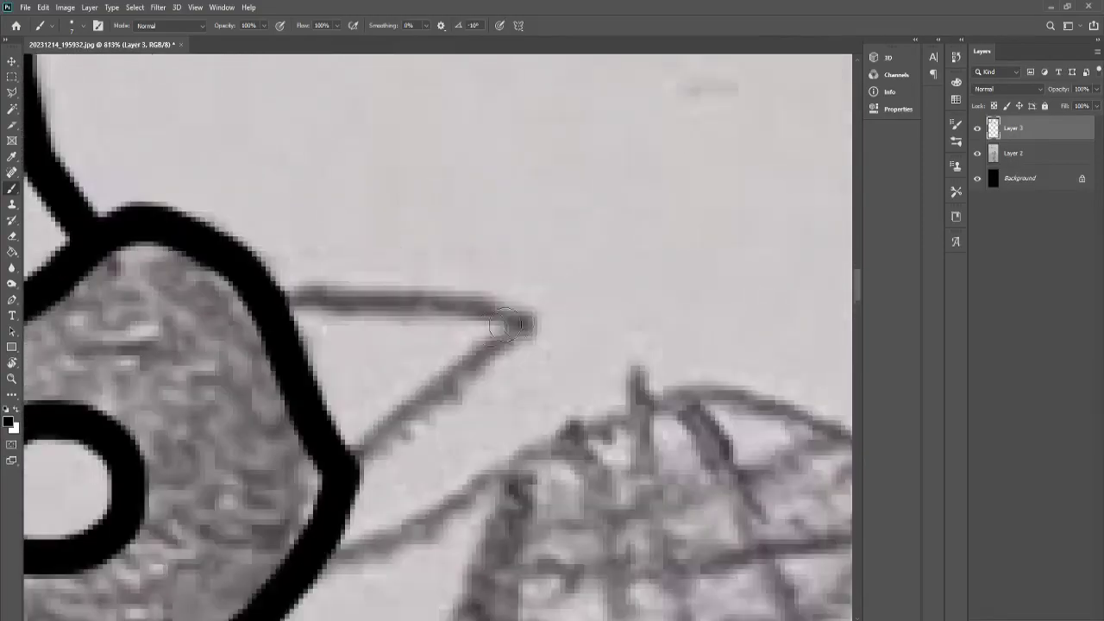
scroll(276, 328, down, 5)
scroll(271, 327, up, 5)
mouse_move(273, 326)
mouse_down()
mouse_move(534, 218)
mouse_move(642, 256)
mouse_up()
Ink the curved finger hook and nearby hand lines, undoing the misdrawn strokes
scroll(773, 237, down, 2)
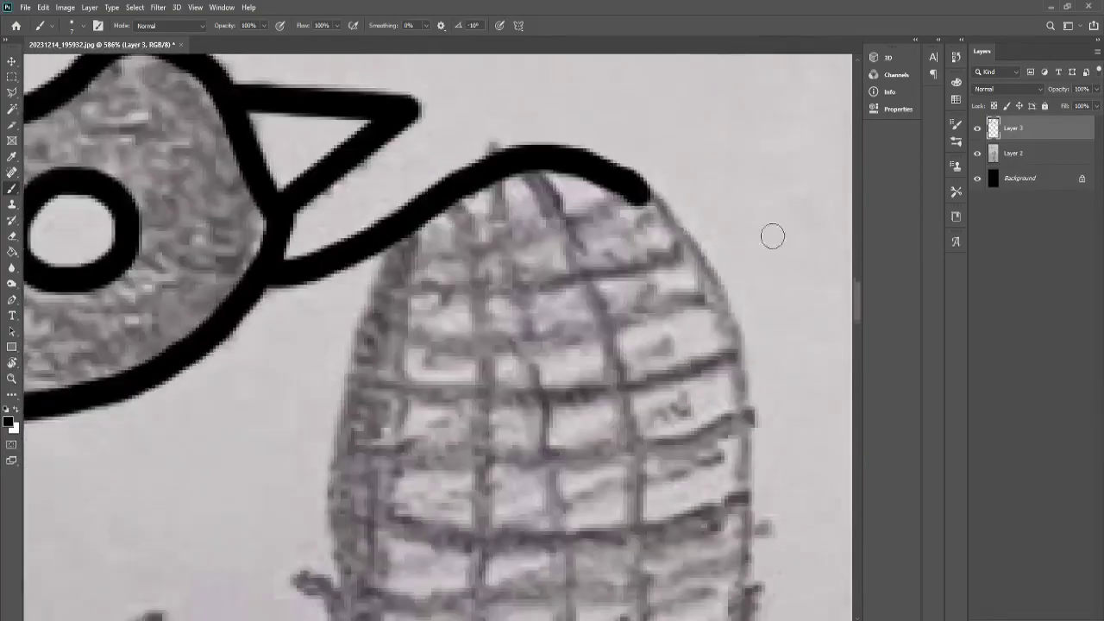
scroll(732, 341, down, 2)
scroll(739, 320, down, 2)
scroll(715, 505, down, 2)
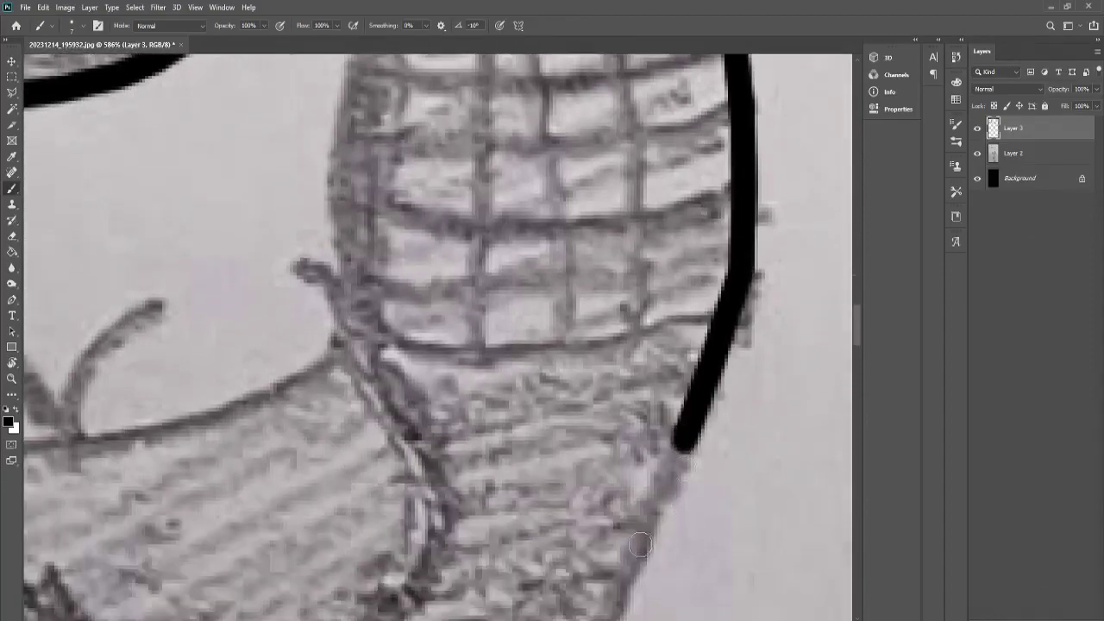
mouse_move(678, 444)
mouse_down()
mouse_move(558, 552)
mouse_move(424, 562)
mouse_move(345, 419)
mouse_move(456, 371)
mouse_move(414, 517)
mouse_up()
scroll(559, 552, down, 5)
scroll(423, 561, down, 5)
scroll(414, 518, down, 3)
key(ctrl+z)
drag(401, 186, 347, 348)
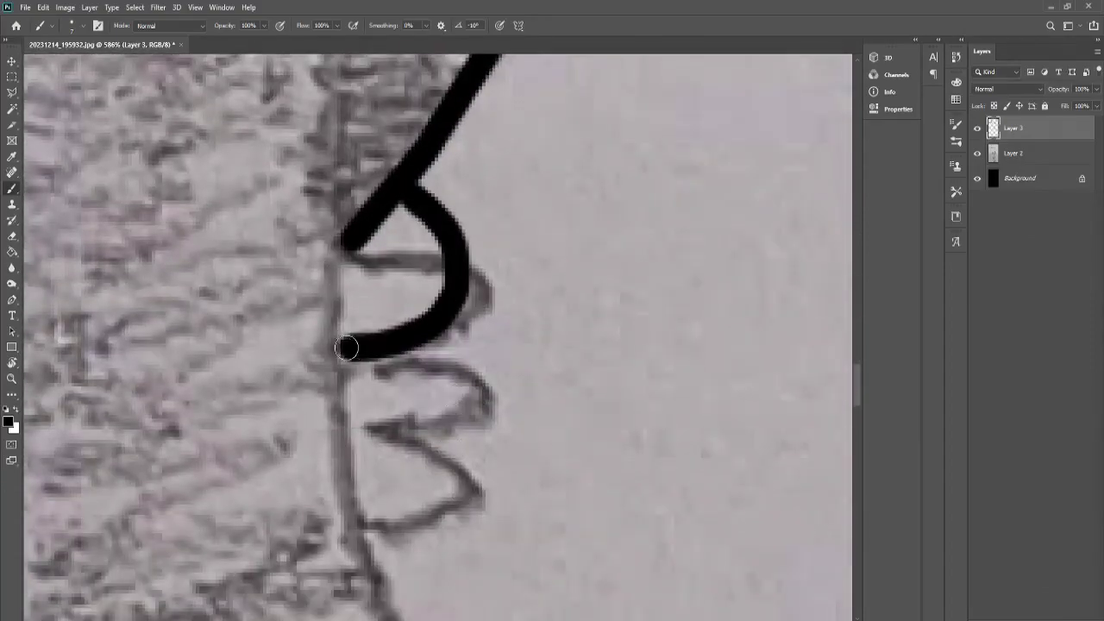
scroll(372, 248, down, 1)
drag(471, 254, 495, 353)
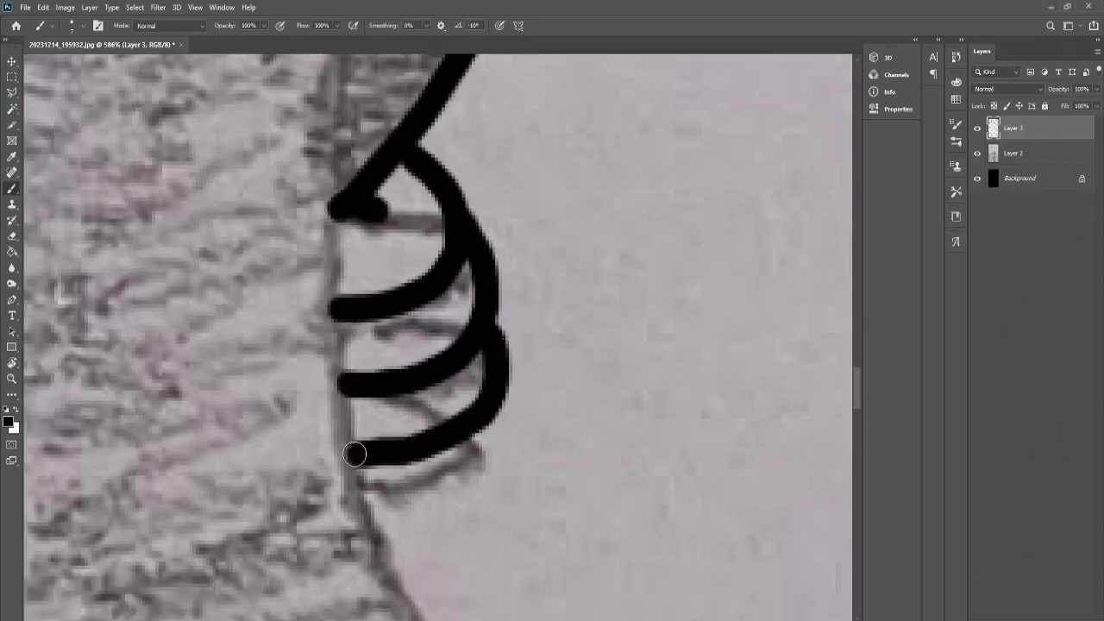
mouse_move(332, 296)
mouse_down()
mouse_move(357, 500)
mouse_move(538, 569)
mouse_up()
scroll(357, 500, down, 3)
scroll(432, 530, down, 3)
scroll(538, 569, down, 5)
drag(542, 271, 227, 402)
scroll(227, 402, down, 5)
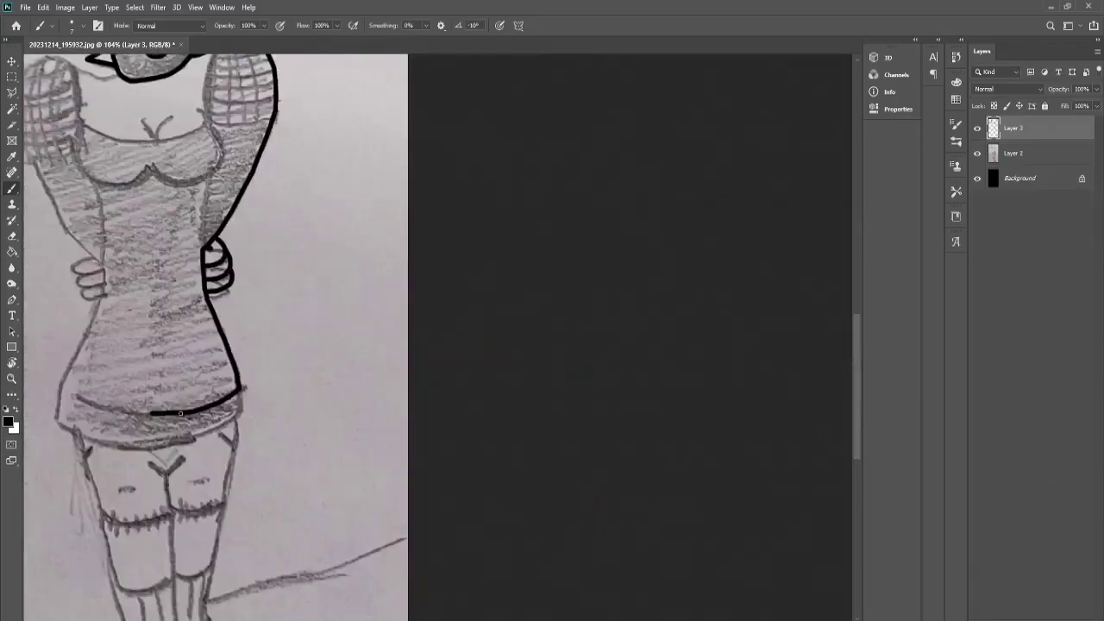
key(ctrl+z)
scroll(293, 346, up, 5)
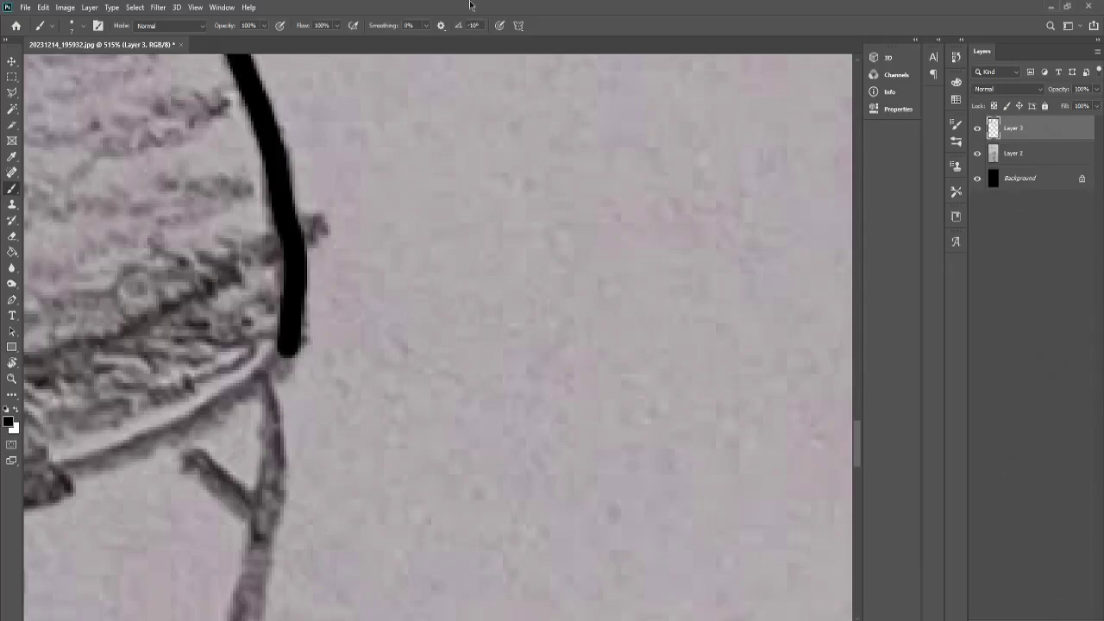
Trace the q-shaped finger loop, its top bar and the diagonal strokes around the hand
shift+click(155, 445)
scroll(156, 444, down, 5)
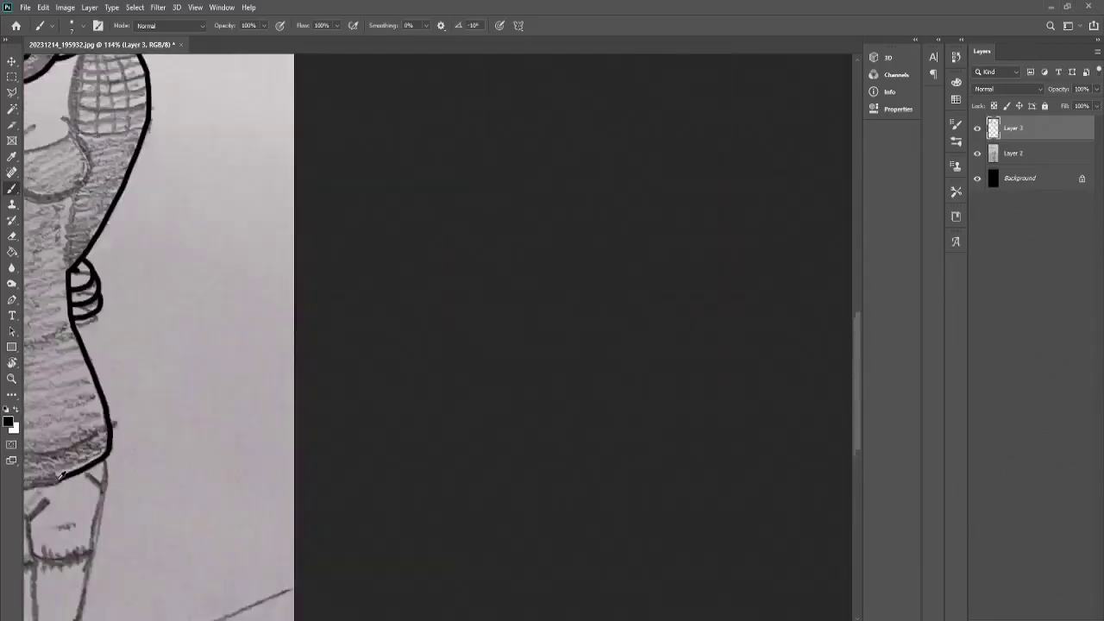
scroll(587, 422, up, 4)
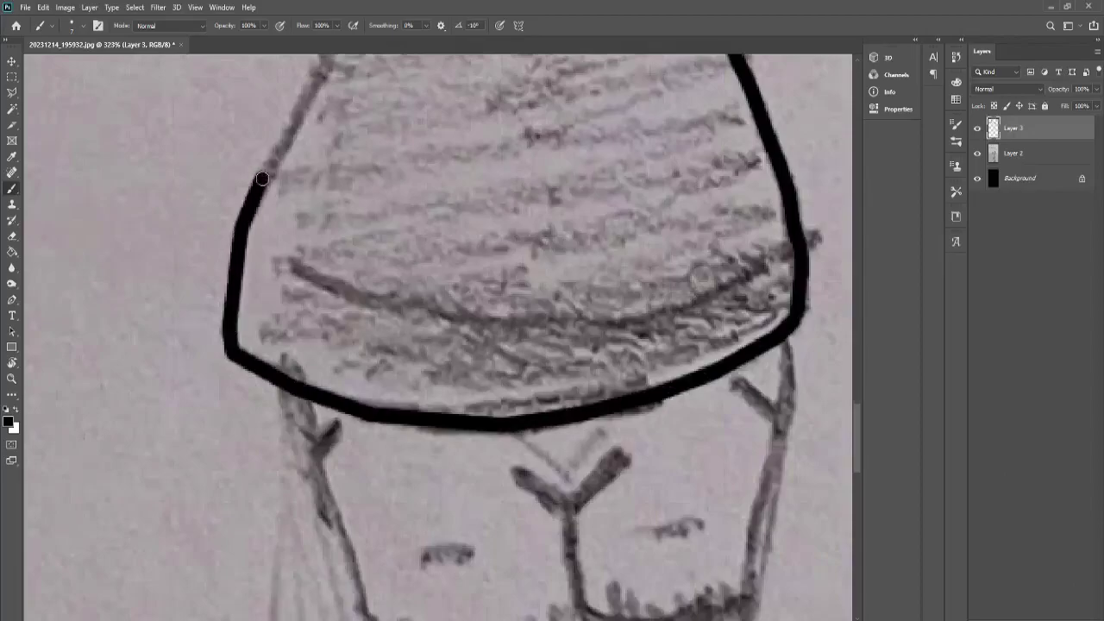
scroll(262, 178, up, 2)
drag(296, 222, 362, 168)
scroll(367, 138, up, 2)
scroll(377, 266, up, 2)
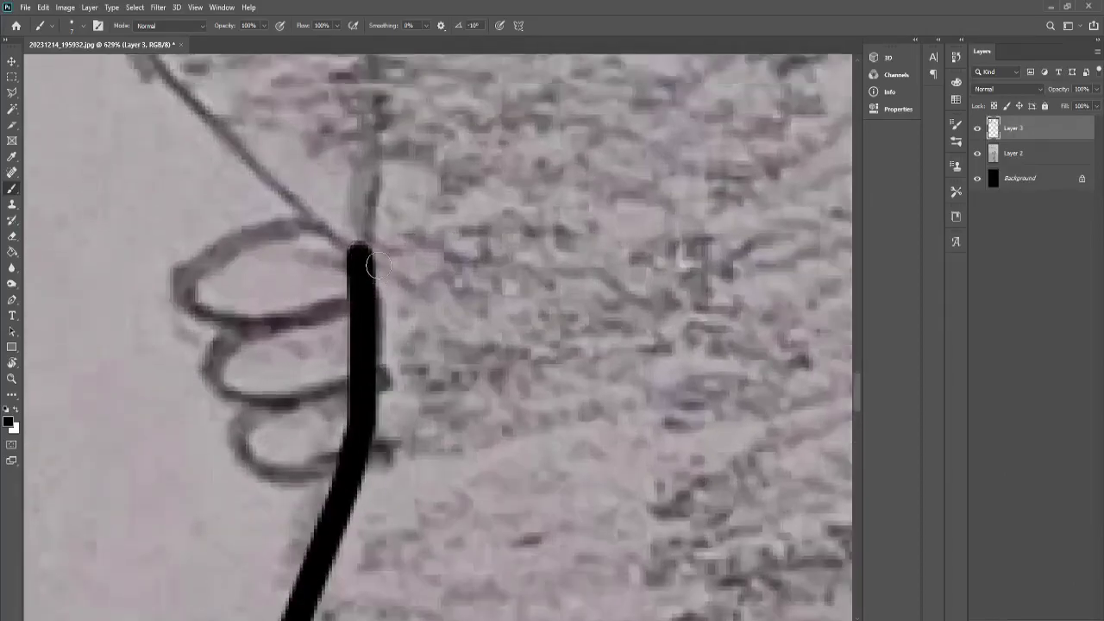
scroll(377, 267, down, 2)
scroll(325, 256, up, 3)
drag(326, 256, 407, 332)
drag(253, 227, 390, 400)
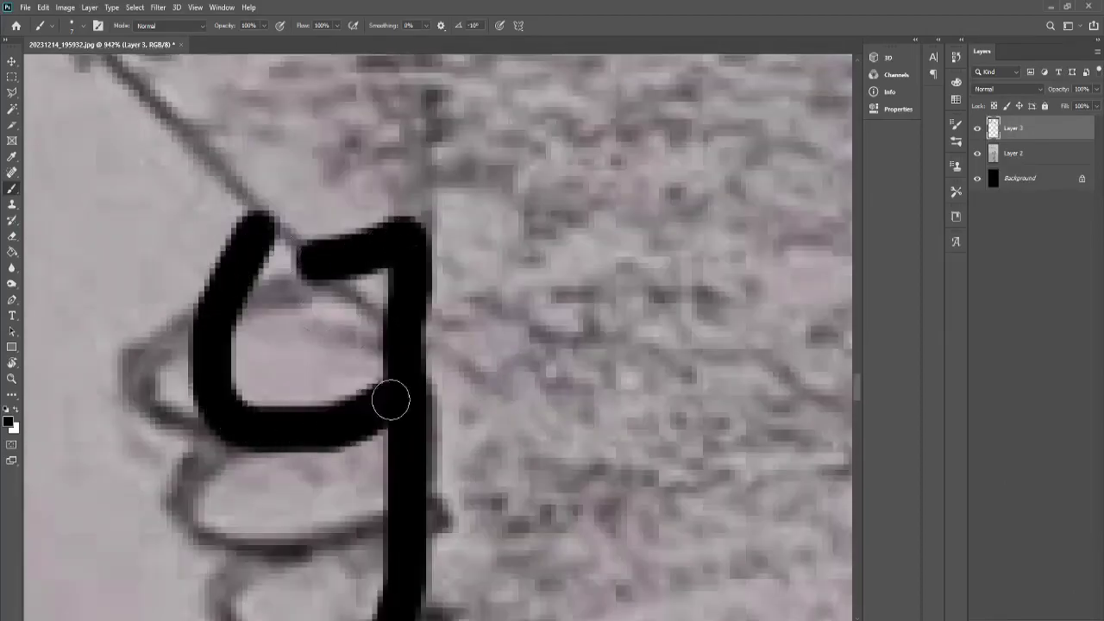
scroll(391, 400, down, 2)
drag(259, 113, 288, 205)
mouse_move(380, 354)
mouse_down()
mouse_move(284, 423)
mouse_move(200, 309)
mouse_up()
scroll(284, 423, down, 3)
scroll(199, 311, up, 3)
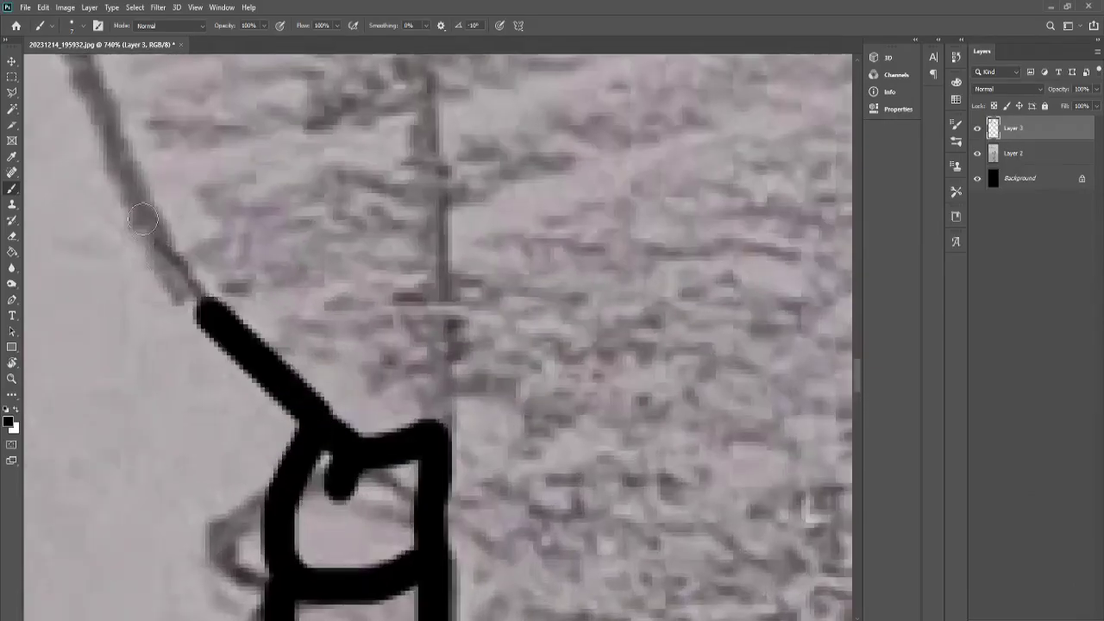
drag(143, 219, 200, 304)
scroll(259, 345, down, 2)
scroll(345, 388, down, 3)
scroll(388, 345, up, 4)
Outline the upper body, the right torso side and the left arm's outer edge and rounded top
drag(390, 298, 421, 450)
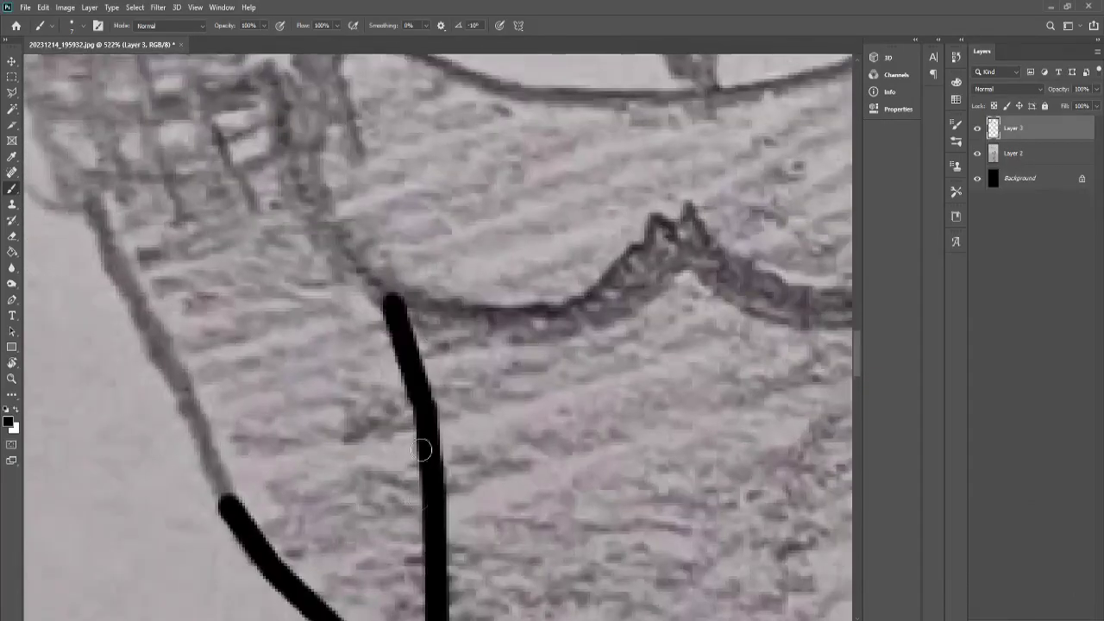
scroll(421, 449, down, 3)
scroll(649, 535, up, 2)
drag(649, 535, 662, 112)
scroll(662, 112, down, 4)
scroll(413, 313, up, 2)
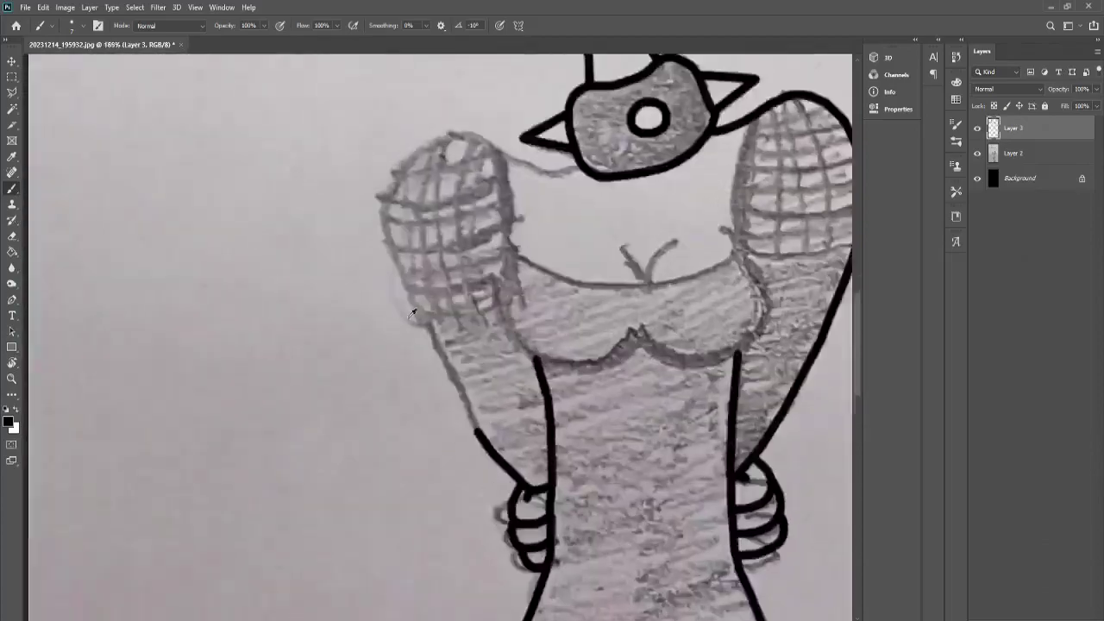
scroll(413, 313, up, 3)
drag(397, 224, 553, 534)
scroll(553, 535, down, 2)
scroll(516, 528, up, 1)
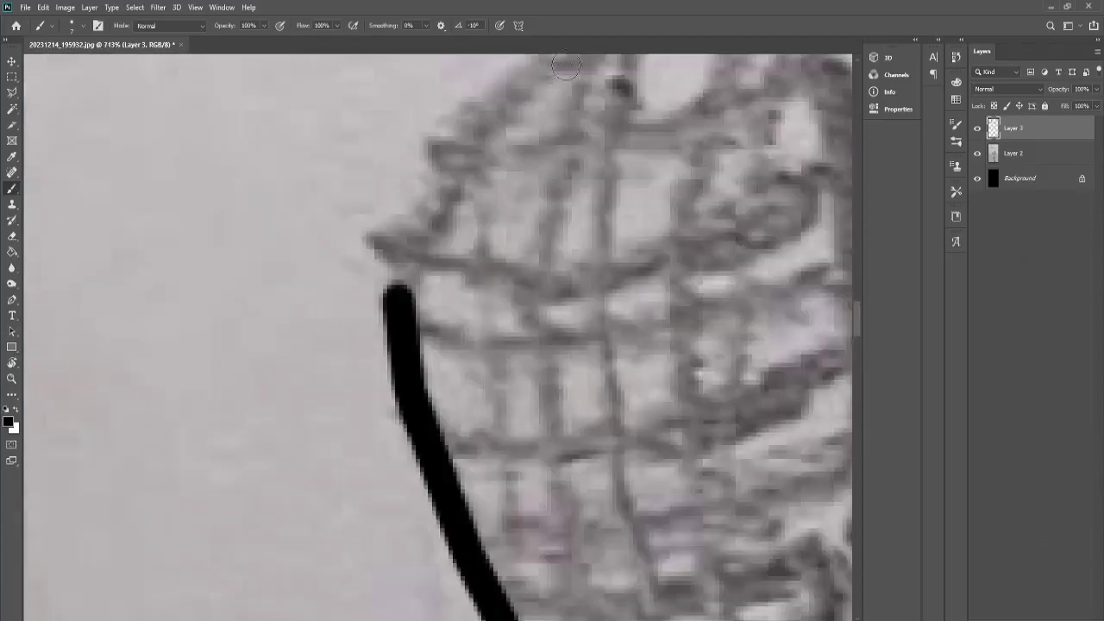
drag(567, 61, 400, 296)
scroll(400, 296, up, 2)
mouse_move(333, 259)
mouse_down()
mouse_move(539, 257)
mouse_move(574, 380)
mouse_up()
scroll(592, 444, down, 1)
drag(580, 338, 619, 484)
scroll(619, 483, down, 3)
scroll(355, 546, up, 3)
drag(229, 485, 323, 539)
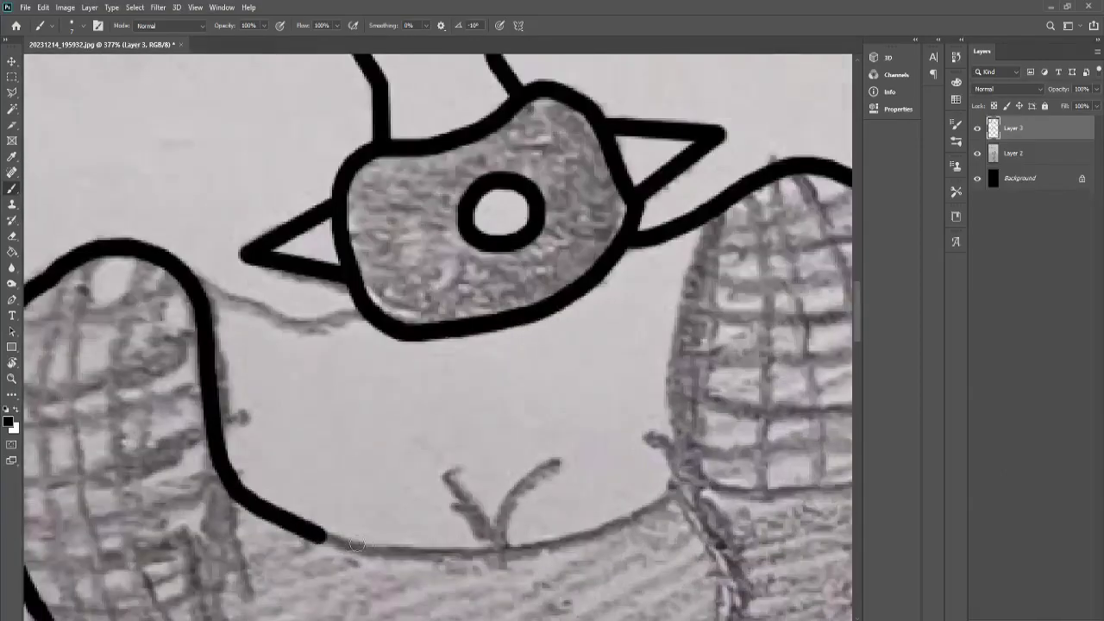
Ink the right body side, the curve under the chest, the arm-to-head link and the scalloped band
scroll(669, 349, up, 1)
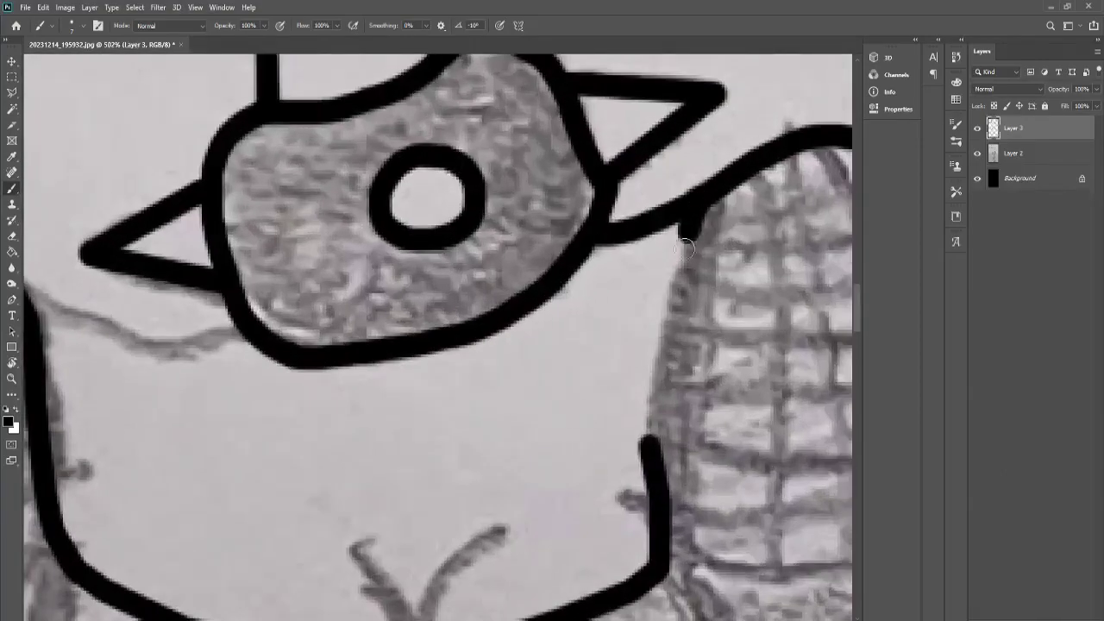
drag(699, 230, 649, 440)
scroll(649, 440, down, 2)
drag(88, 349, 50, 381)
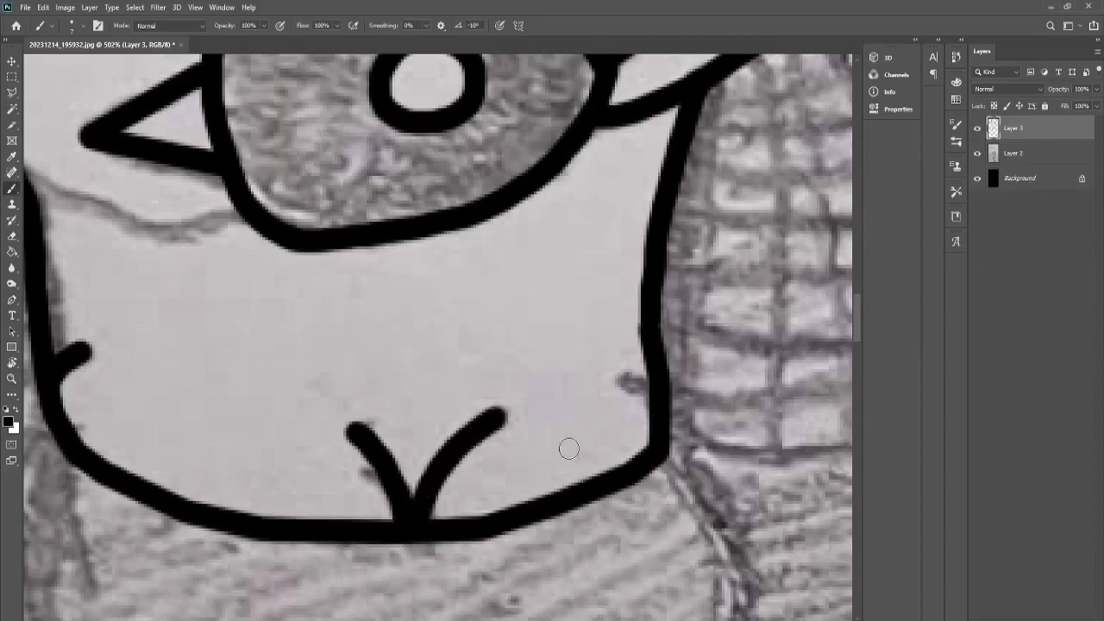
drag(617, 369, 663, 425)
scroll(662, 425, down, 2)
scroll(721, 492, down, 2)
mouse_move(660, 382)
mouse_down()
mouse_move(721, 492)
mouse_move(742, 573)
mouse_up()
scroll(733, 564, down, 1)
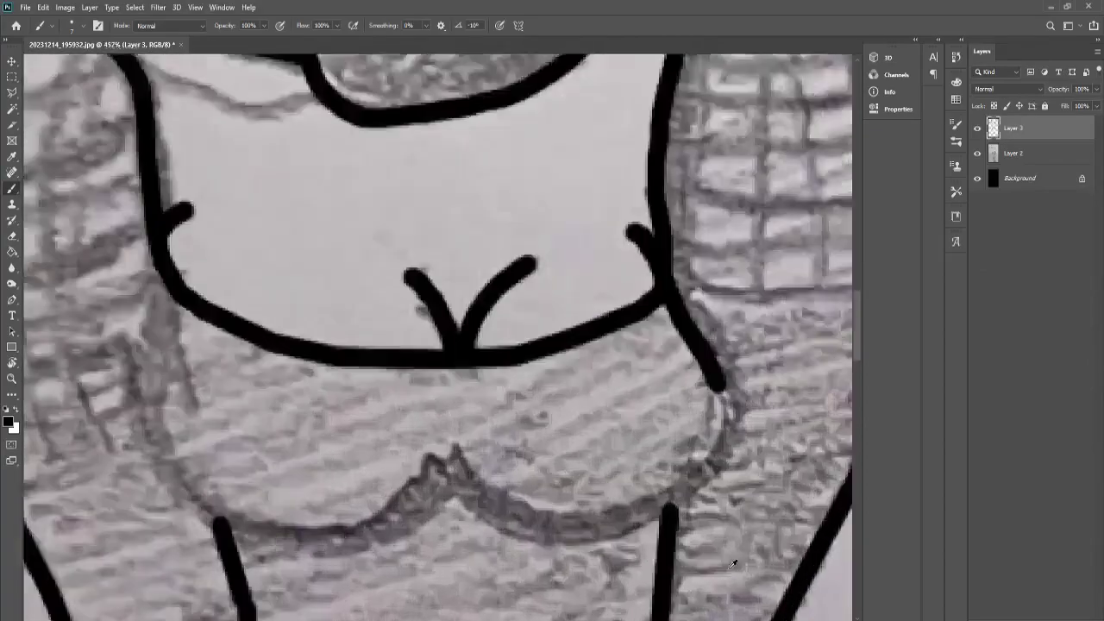
scroll(733, 564, up, 2)
drag(267, 382, 707, 340)
scroll(707, 340, down, 5)
scroll(237, 159, up, 4)
mouse_move(238, 160)
mouse_down()
mouse_move(211, 299)
mouse_move(552, 352)
mouse_up()
scroll(552, 352, down, 3)
scroll(420, 247, up, 4)
drag(419, 247, 656, 309)
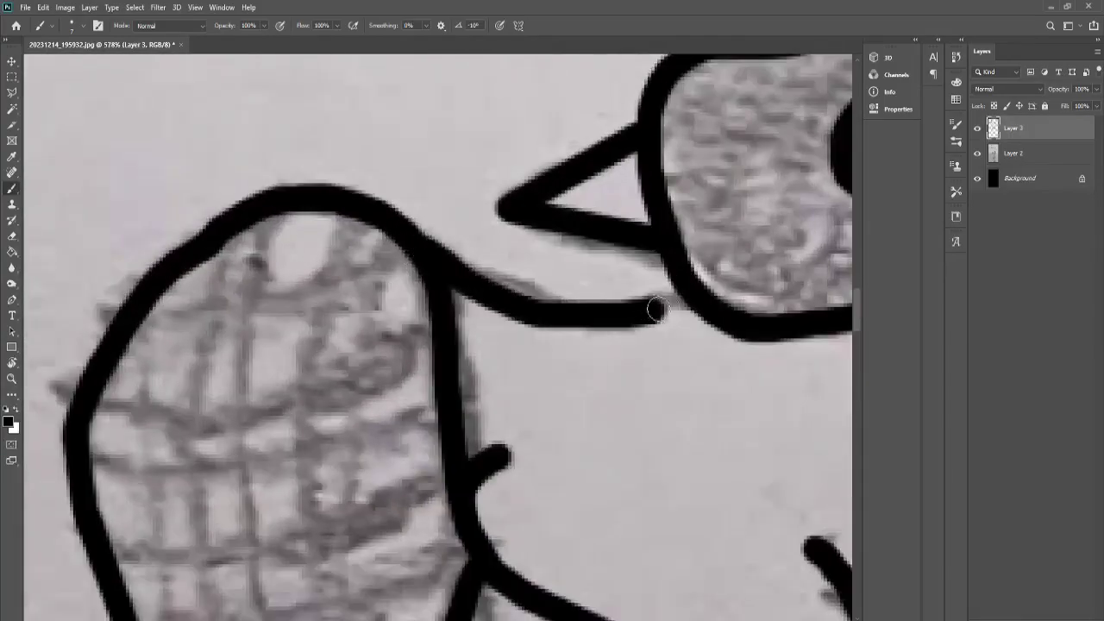
scroll(655, 309, down, 5)
scroll(432, 423, up, 4)
scroll(432, 422, up, 1)
drag(438, 397, 419, 440)
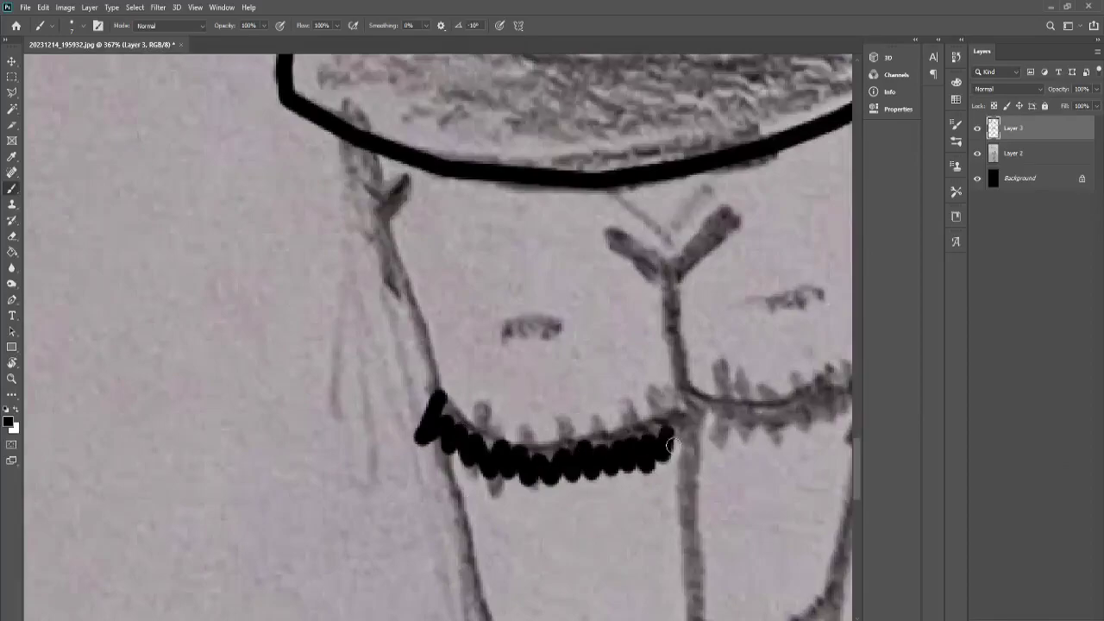
Paint the long vertical leg lines and fill the gap at the band's left end
drag(671, 283, 691, 466)
scroll(690, 466, down, 2)
drag(687, 285, 703, 516)
scroll(703, 516, down, 2)
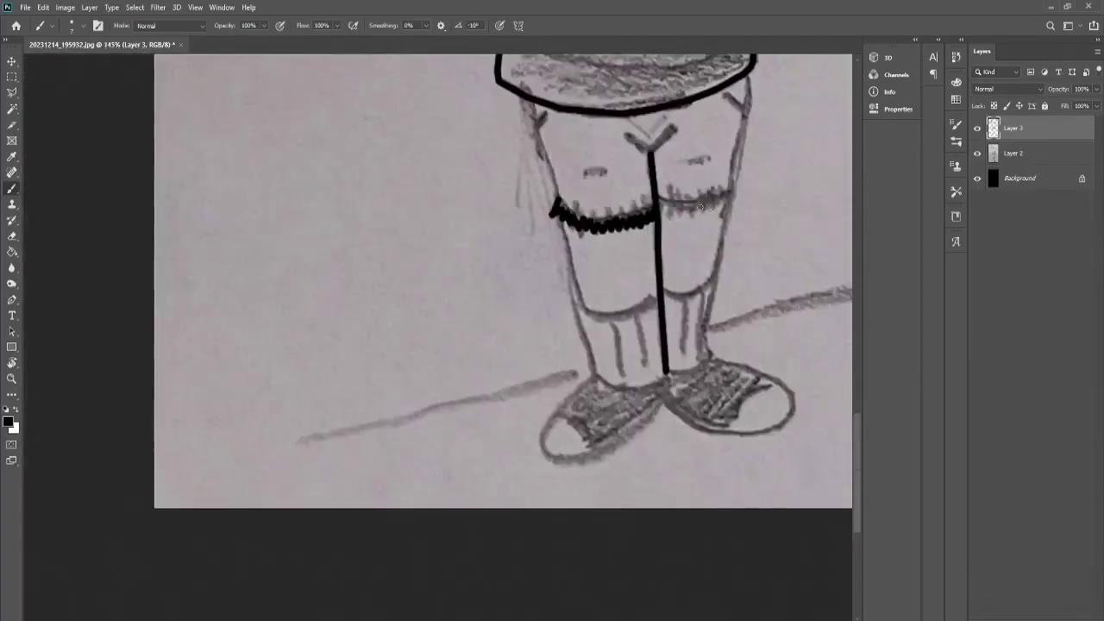
scroll(447, 209, up, 5)
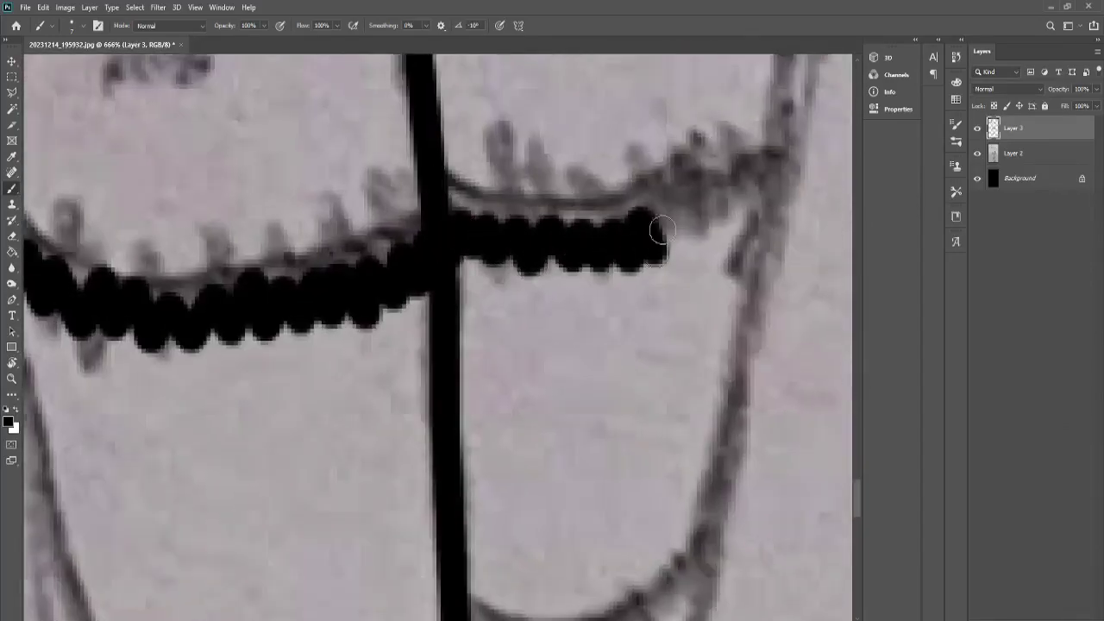
scroll(455, 247, up, 2)
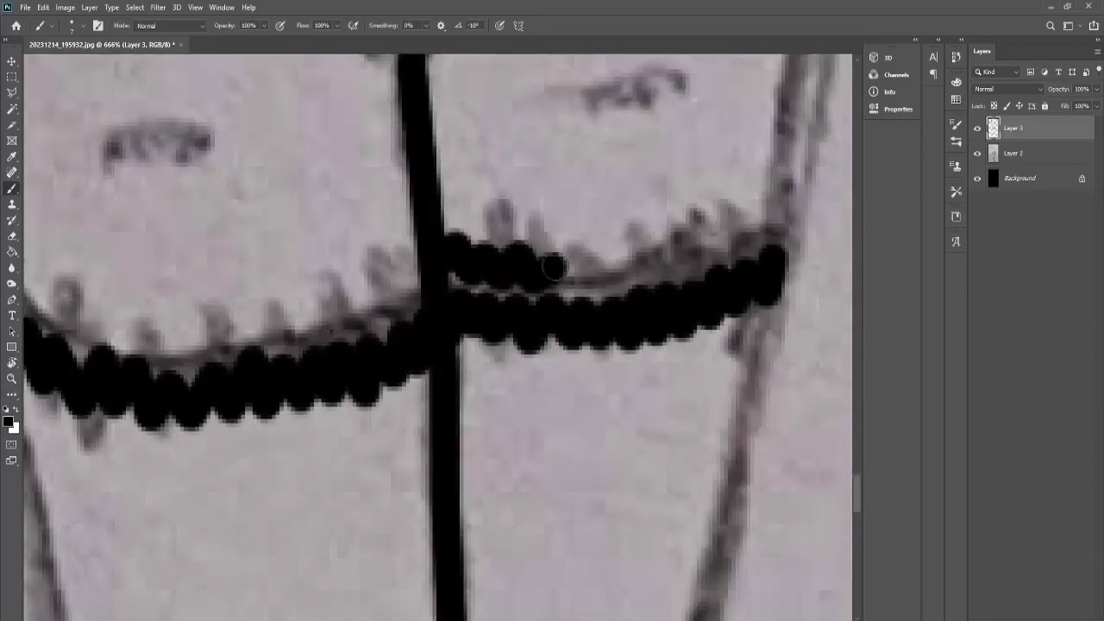
scroll(369, 270, down, 3)
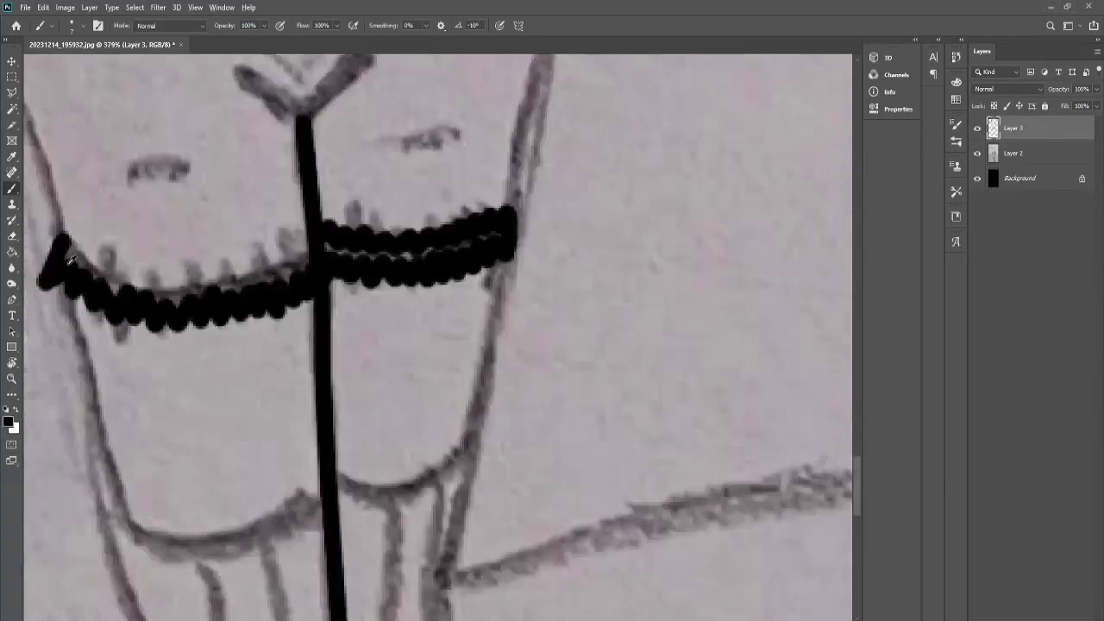
scroll(104, 261, up, 4)
drag(74, 229, 104, 262)
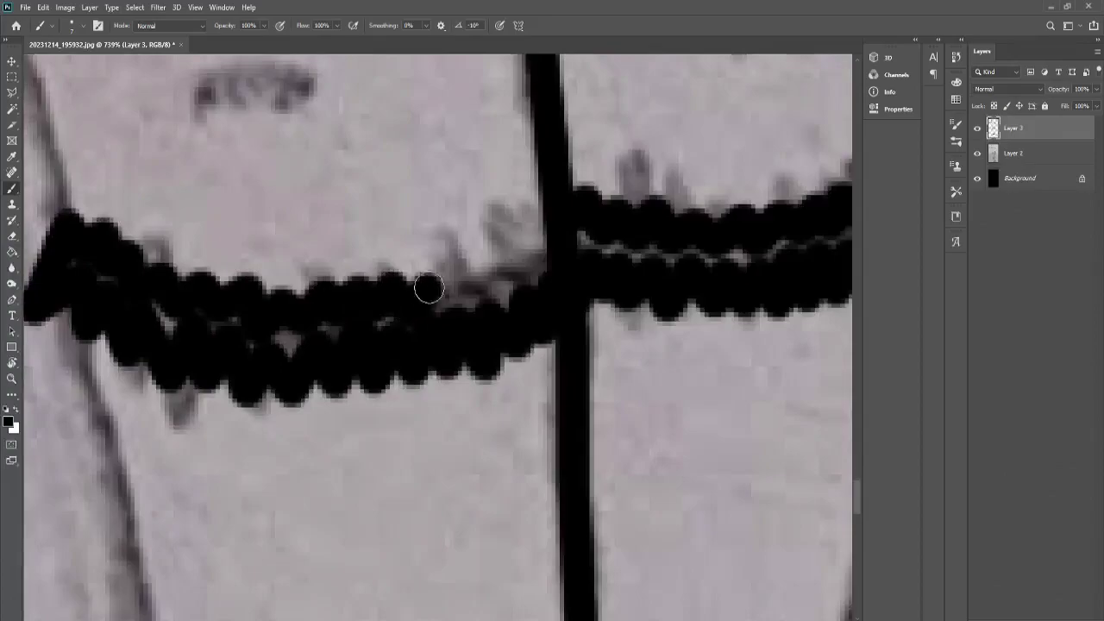
scroll(531, 237, down, 3)
drag(285, 199, 302, 354)
scroll(259, 259, up, 4)
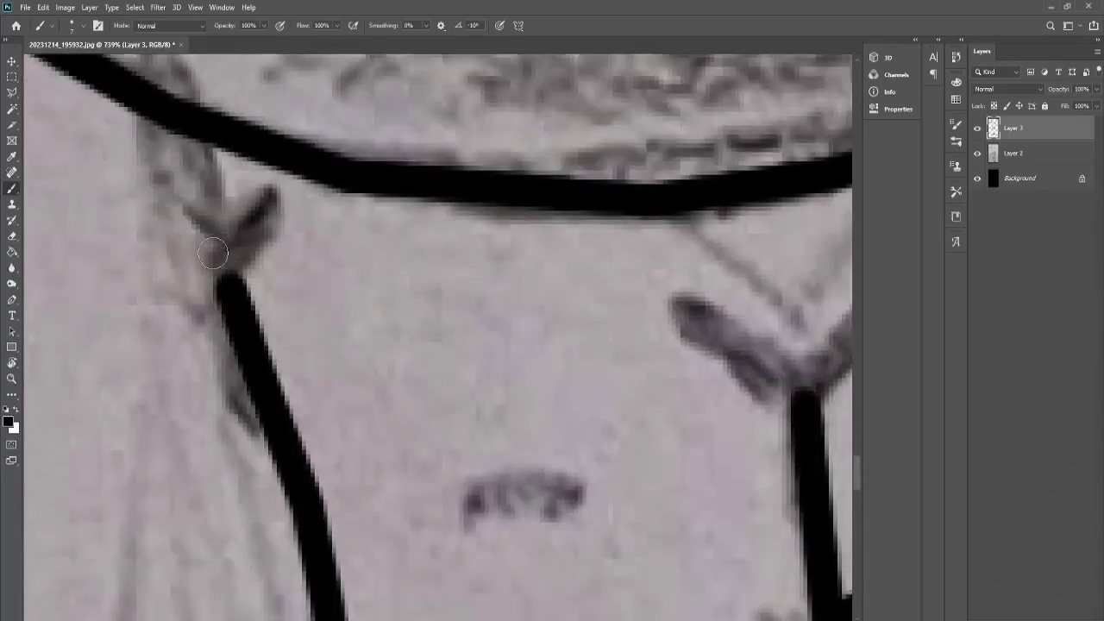
scroll(180, 222, down, 1)
scroll(181, 222, down, 3)
scroll(595, 328, up, 3)
Ink the right leg outline, the curve meeting the V junction and a short knee mark
drag(593, 328, 626, 86)
scroll(626, 86, down, 2)
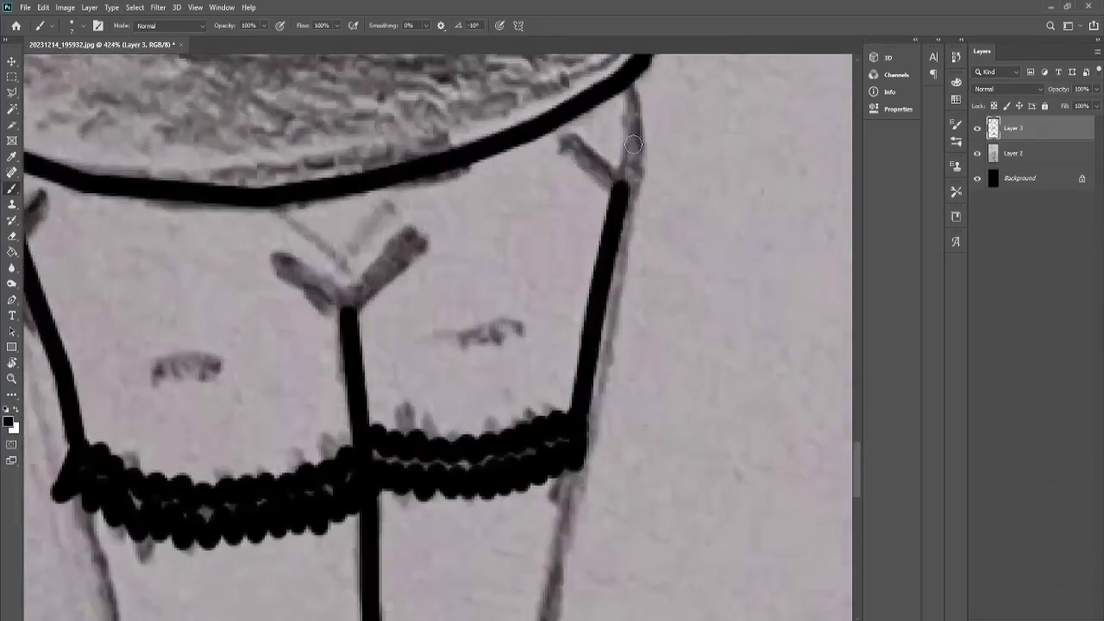
scroll(426, 250, down, 2)
scroll(425, 249, up, 3)
drag(375, 171, 472, 230)
scroll(479, 224, down, 2)
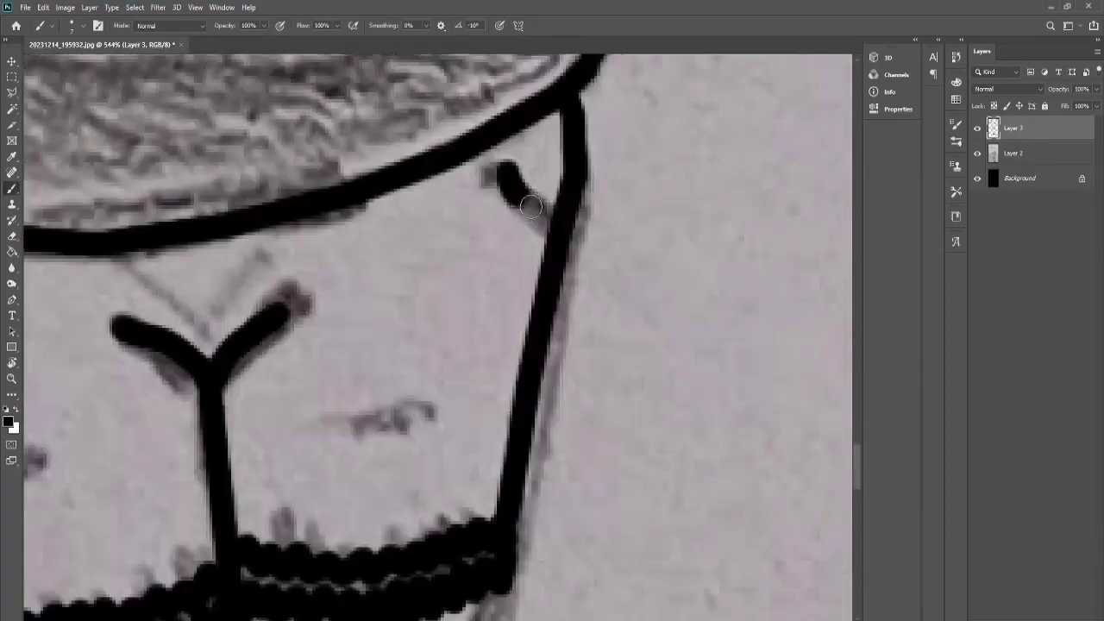
scroll(128, 291, down, 3)
scroll(407, 393, up, 2)
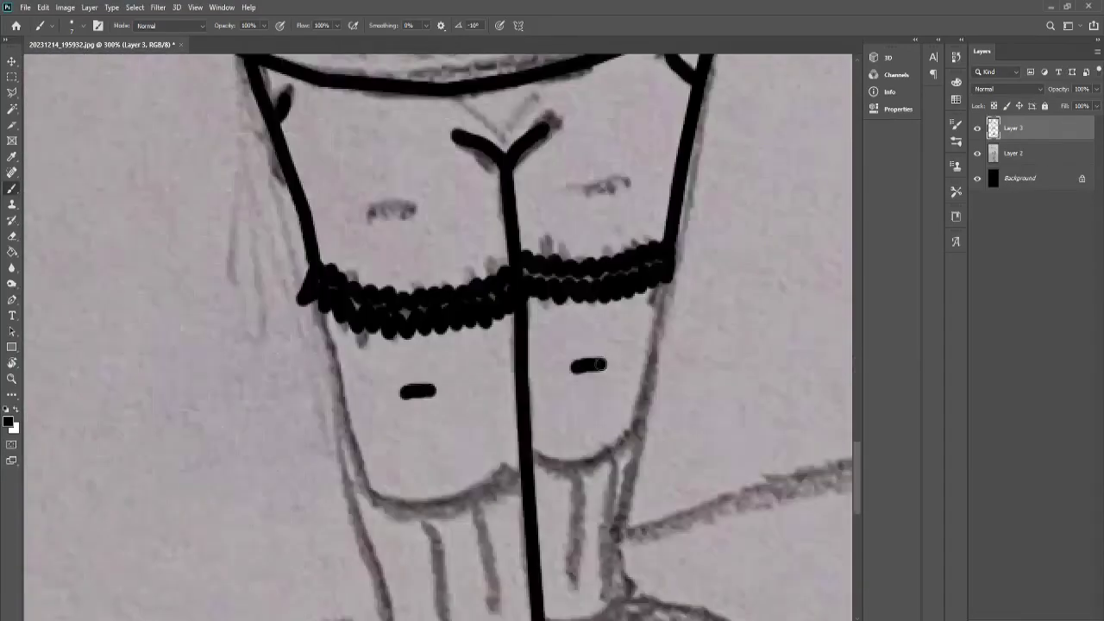
scroll(601, 365, down, 2)
drag(636, 501, 623, 471)
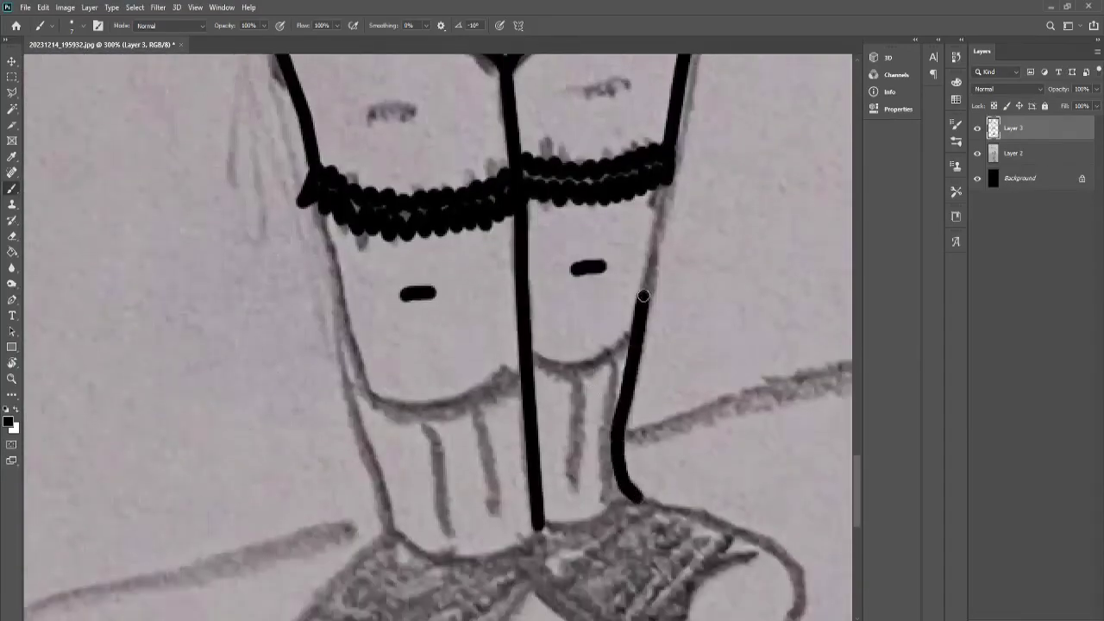
scroll(643, 296, down, 3)
scroll(509, 432, up, 4)
Trace the left leg contour from the lower leg upward
drag(481, 496, 514, 411)
scroll(445, 180, down, 1)
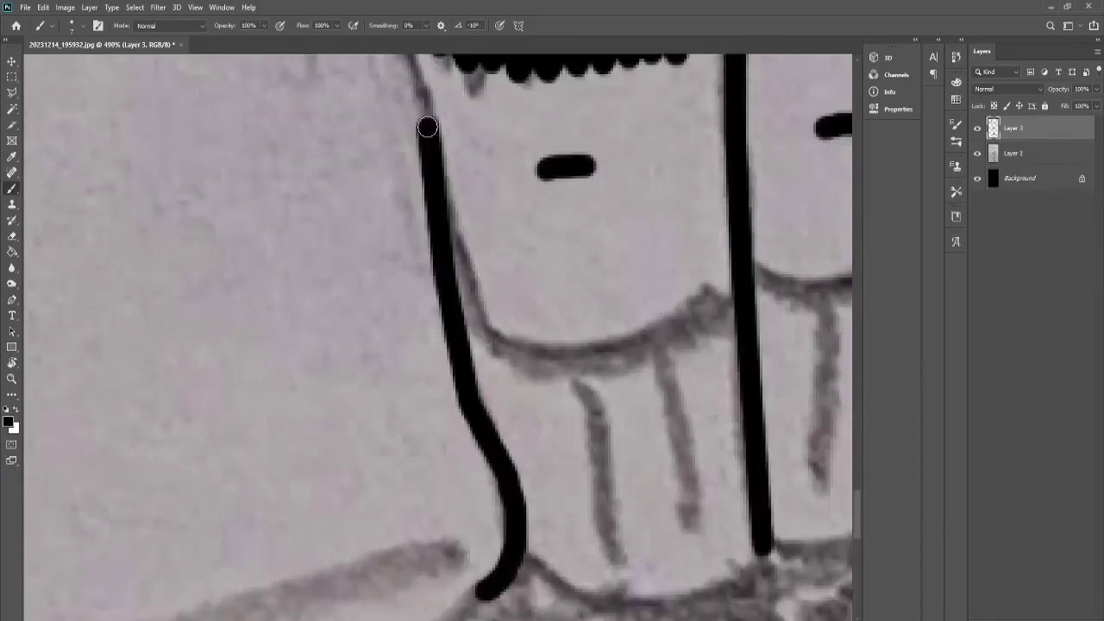
scroll(445, 179, down, 2)
scroll(466, 302, up, 2)
scroll(466, 302, up, 1)
mouse_move(440, 419)
mouse_down()
mouse_move(463, 246)
mouse_move(431, 107)
mouse_up()
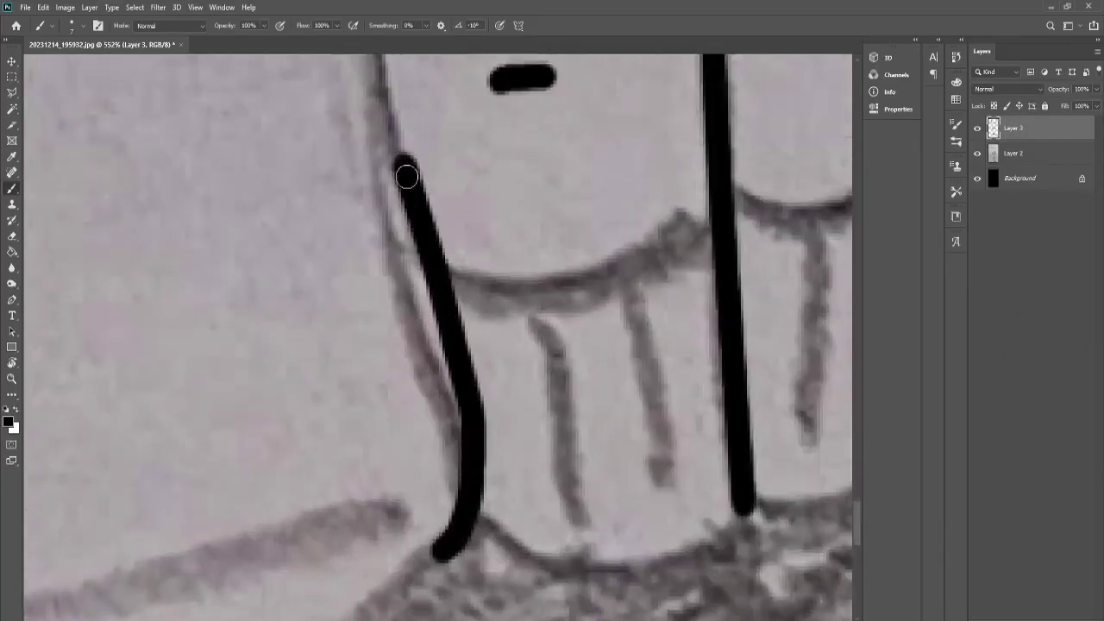
drag(408, 173, 350, 69)
scroll(338, 360, down, 1)
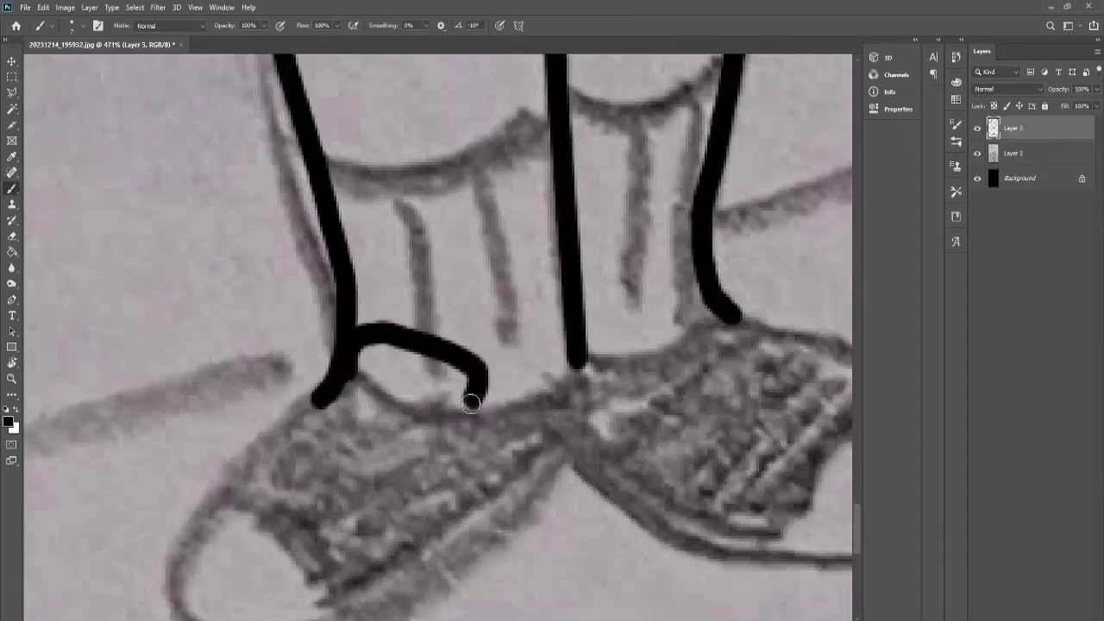
Outline the left shoe in bold black, undoing a misplaced stroke along its top
scroll(724, 317, up, 2)
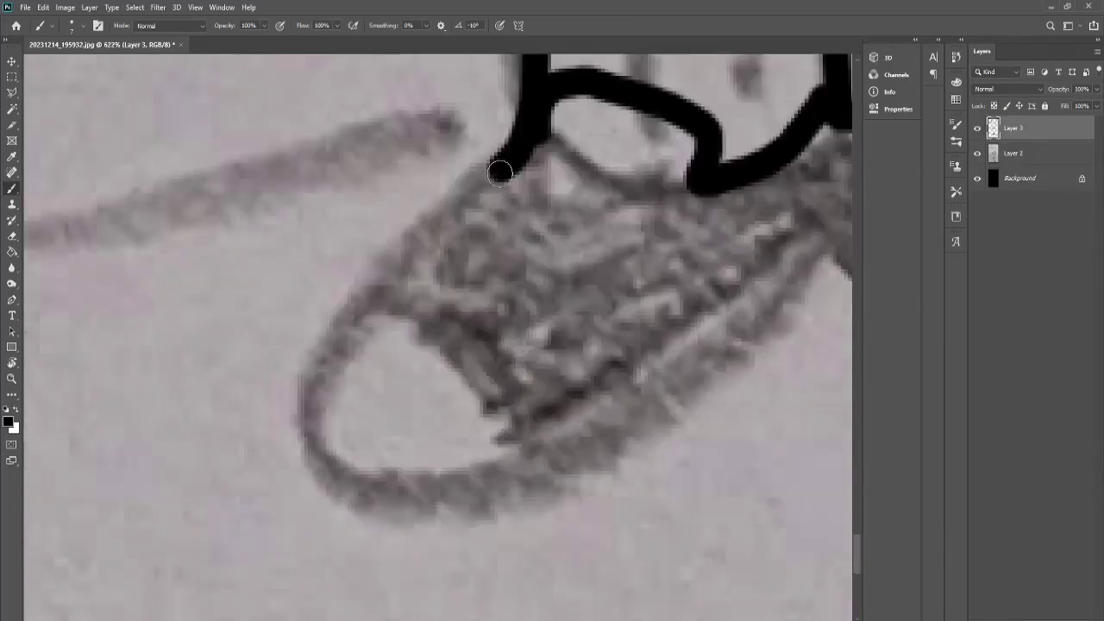
drag(509, 155, 315, 417)
drag(561, 472, 742, 343)
scroll(742, 344, up, 1)
mouse_move(768, 291)
mouse_down()
mouse_move(783, 86)
mouse_move(799, 67)
mouse_up()
mouse_move(207, 306)
mouse_down()
mouse_move(357, 480)
mouse_move(581, 365)
mouse_up()
scroll(735, 288, down, 1)
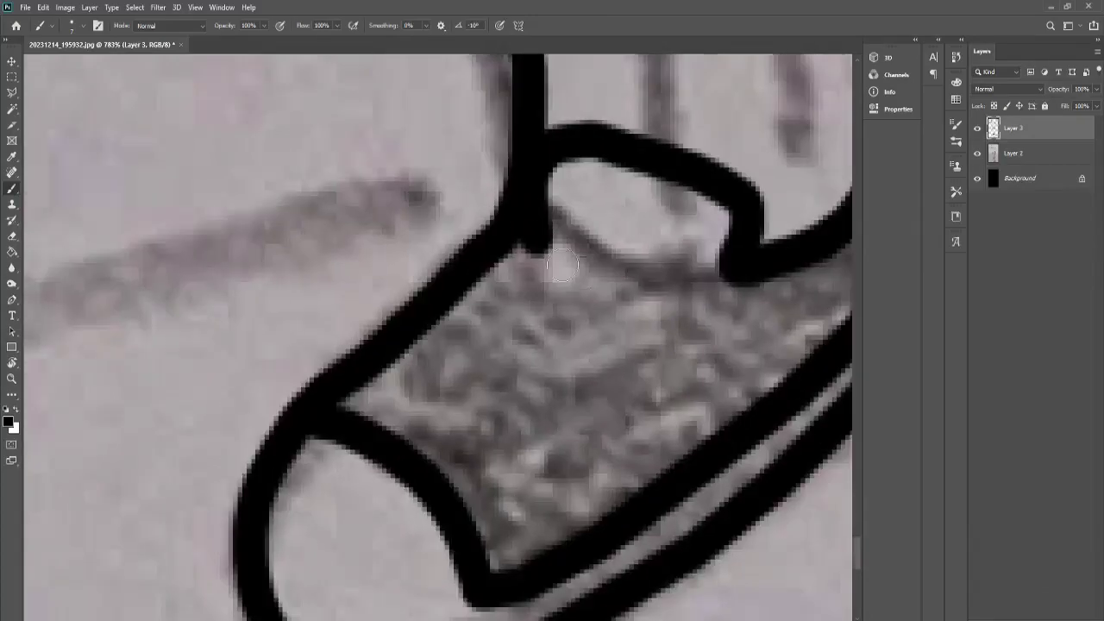
drag(561, 259, 656, 285)
drag(492, 302, 596, 370)
drag(431, 354, 544, 441)
scroll(661, 444, down, 3)
scroll(527, 190, up, 3)
drag(527, 190, 801, 320)
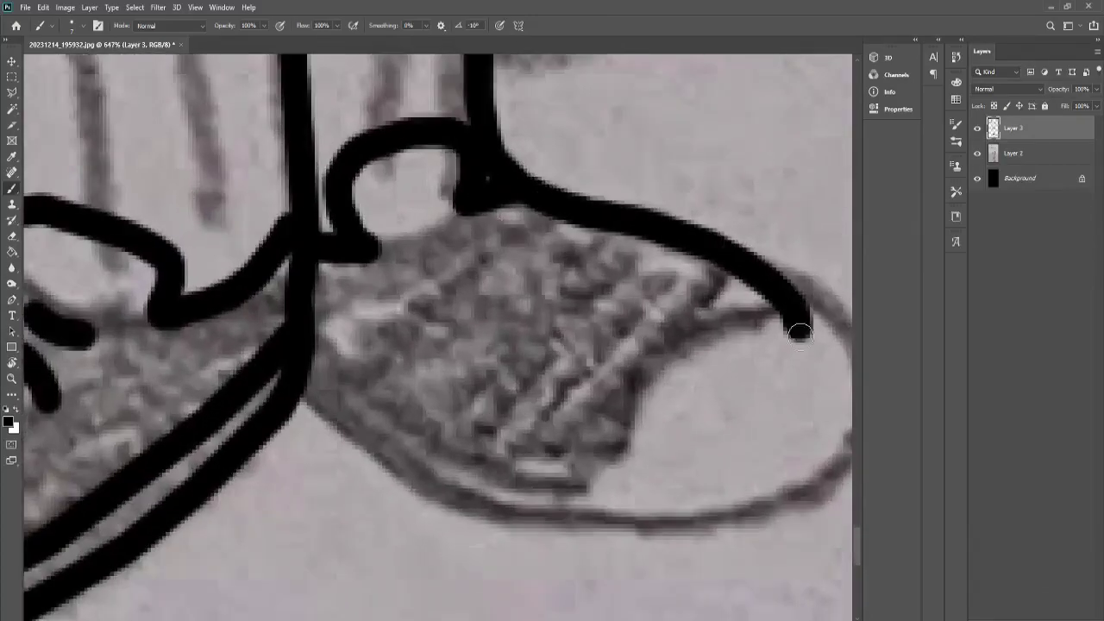
key(ctrl+z)
scroll(739, 587, up, 1)
Trace the other shoe's outline, undoing the stray shoe-bottom stroke
drag(341, 156, 555, 220)
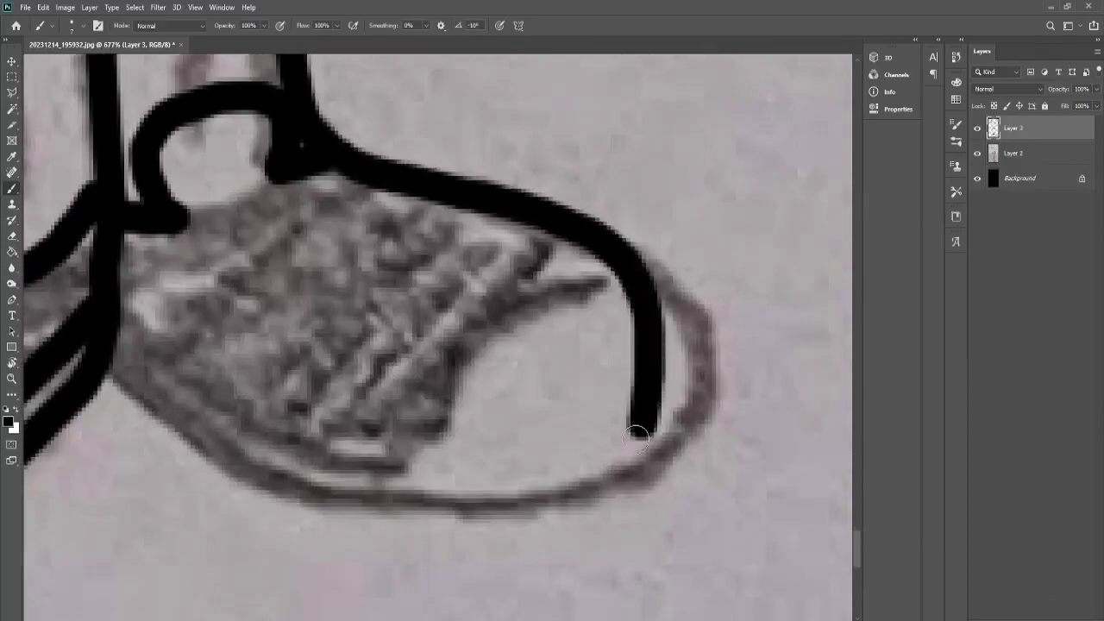
mouse_move(635, 437)
mouse_down()
mouse_move(172, 423)
mouse_move(103, 363)
mouse_up()
scroll(104, 362, down, 3)
key(ctrl+z)
Ink the sock-top line running across both legs
scroll(136, 389, up, 1)
scroll(40, 256, up, 1)
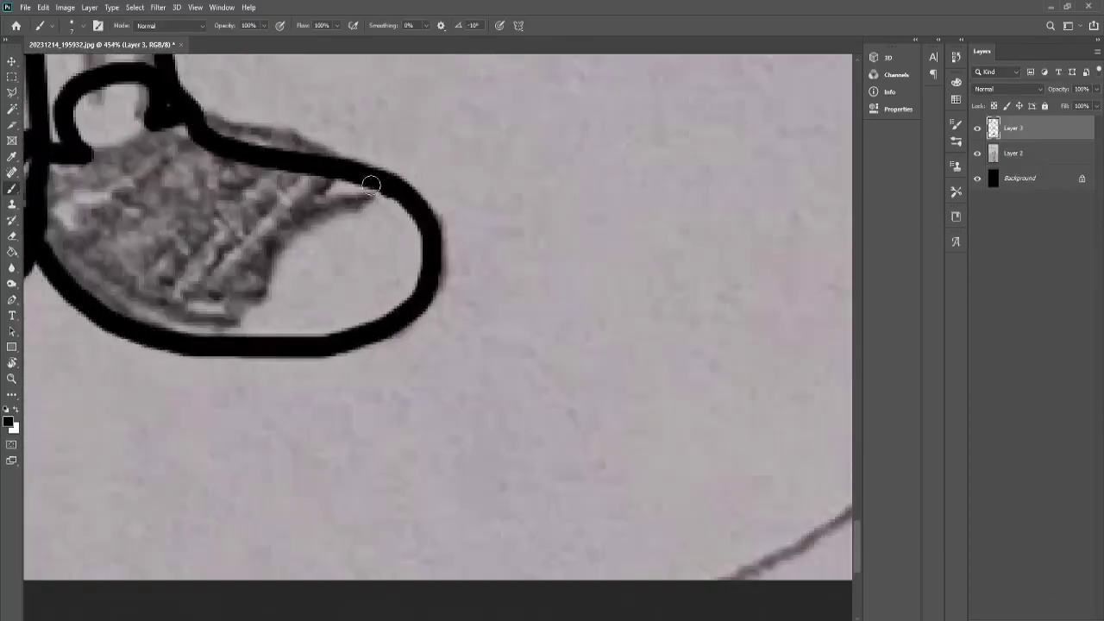
scroll(68, 233, down, 2)
scroll(345, 346, up, 3)
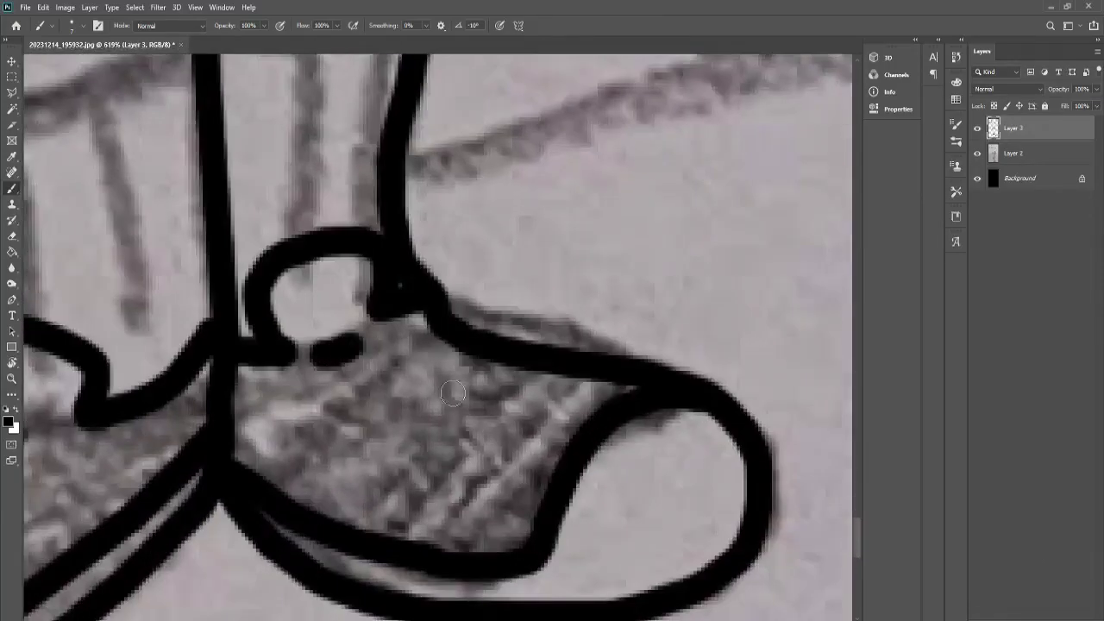
scroll(385, 458, down, 2)
scroll(278, 298, up, 2)
mouse_move(279, 298)
mouse_down()
mouse_move(562, 216)
mouse_move(781, 173)
mouse_up()
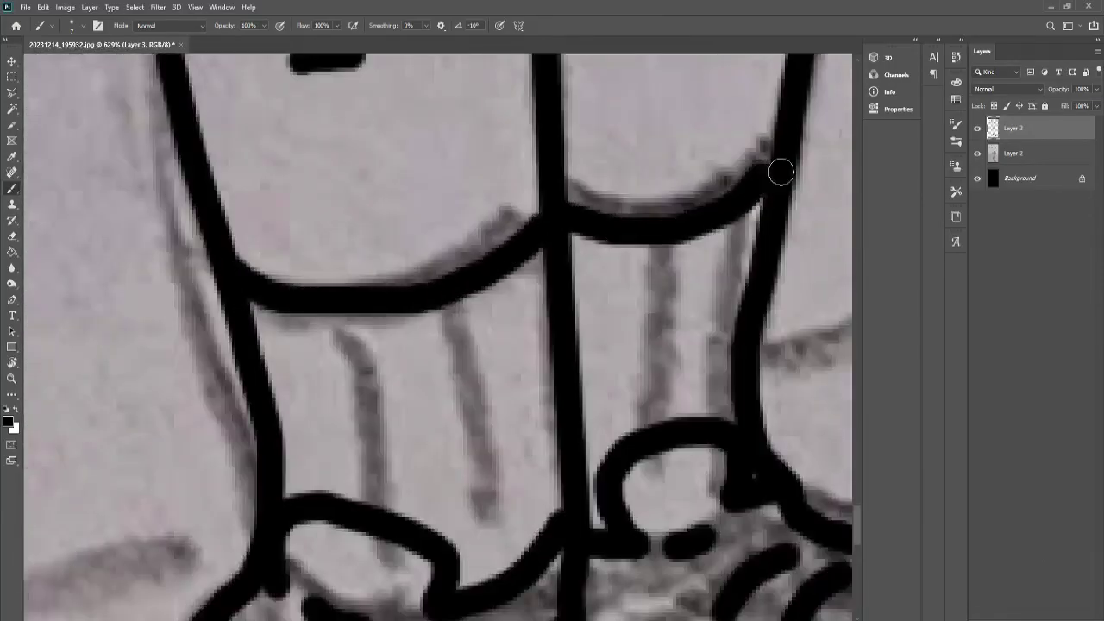
scroll(707, 306, down, 3)
Extend the sleeve's lower edge to meet the arm outline
scroll(488, 353, down, 1)
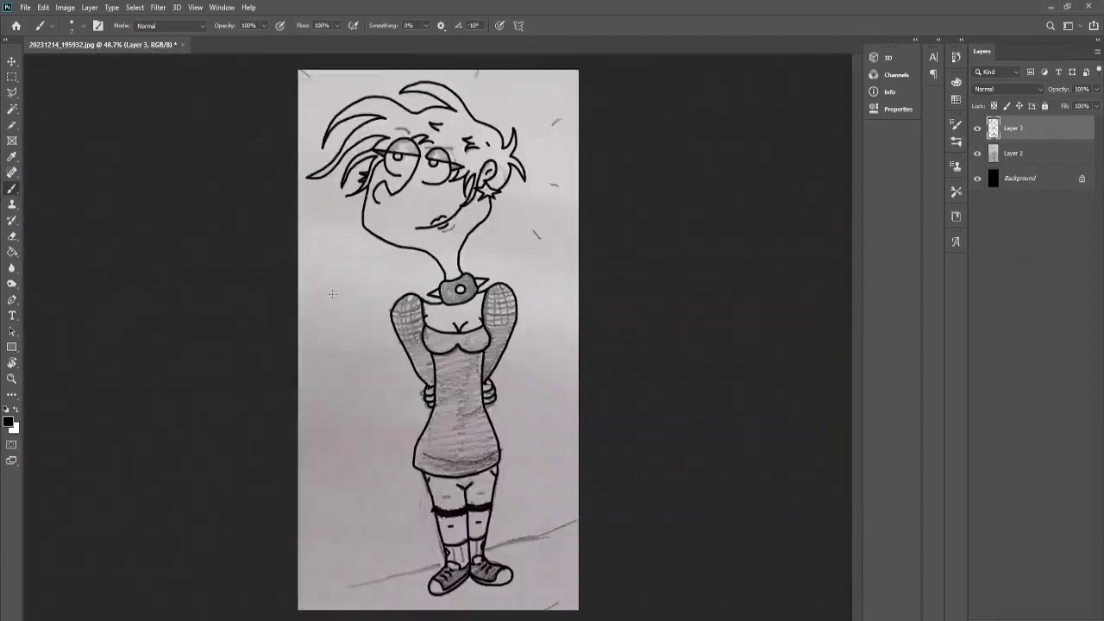
scroll(488, 353, up, 3)
scroll(559, 295, down, 1)
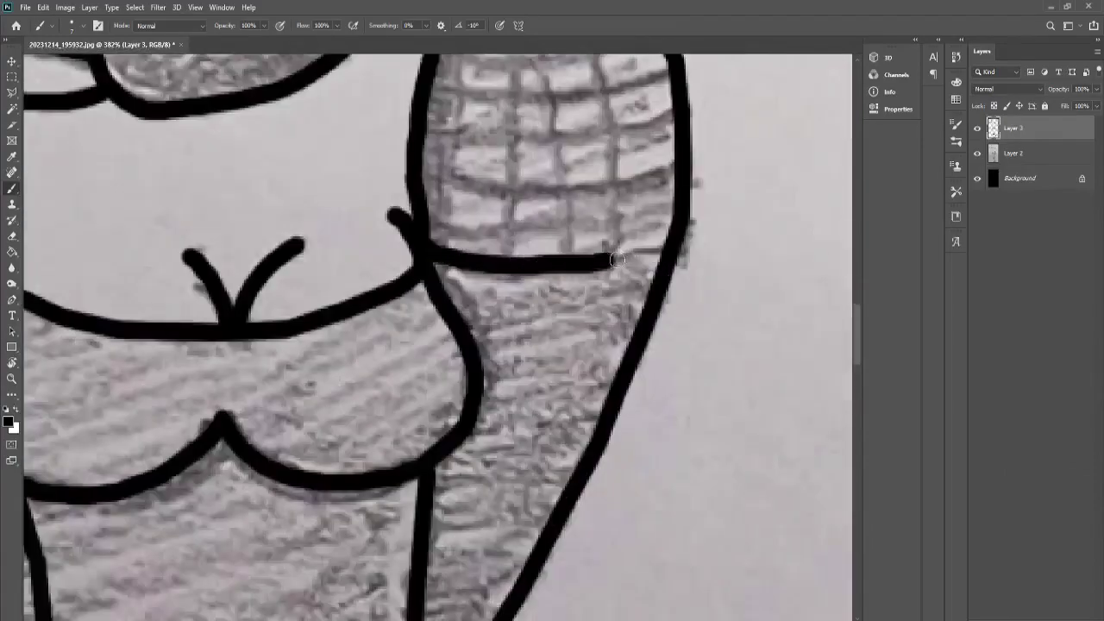
drag(617, 259, 673, 246)
scroll(78, 152, down, 1)
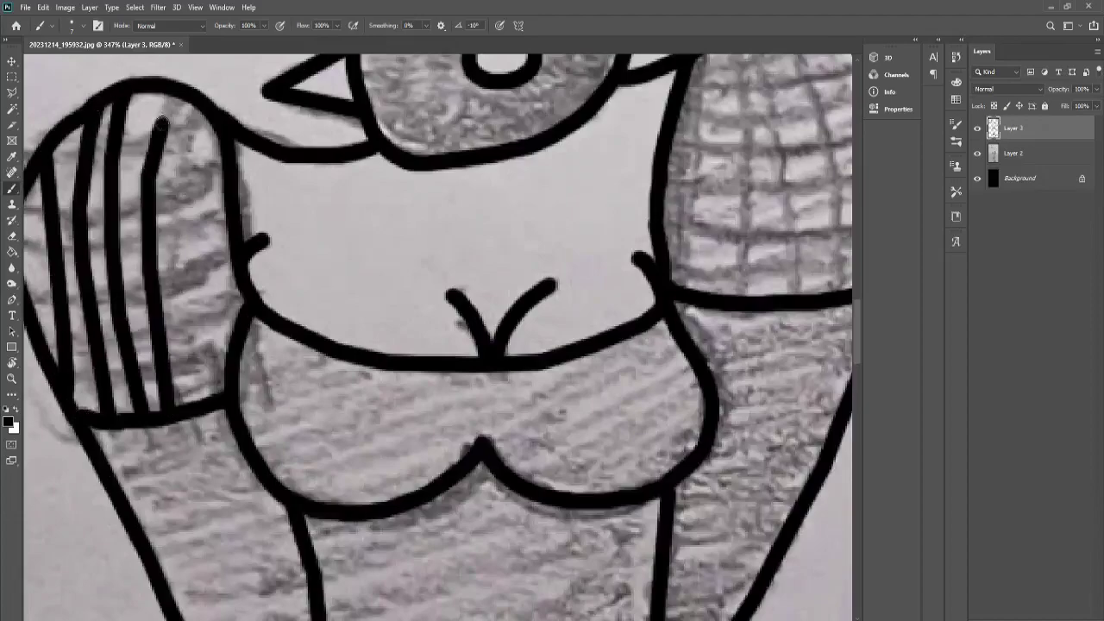
scroll(57, 152, up, 2)
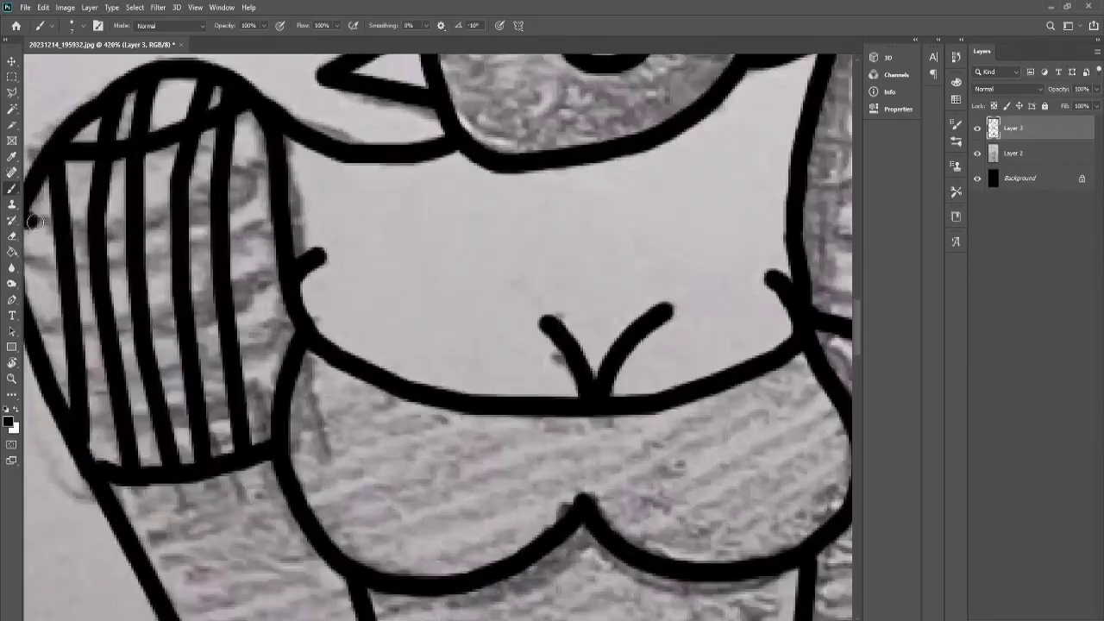
scroll(28, 283, down, 10)
scroll(285, 289, up, 10)
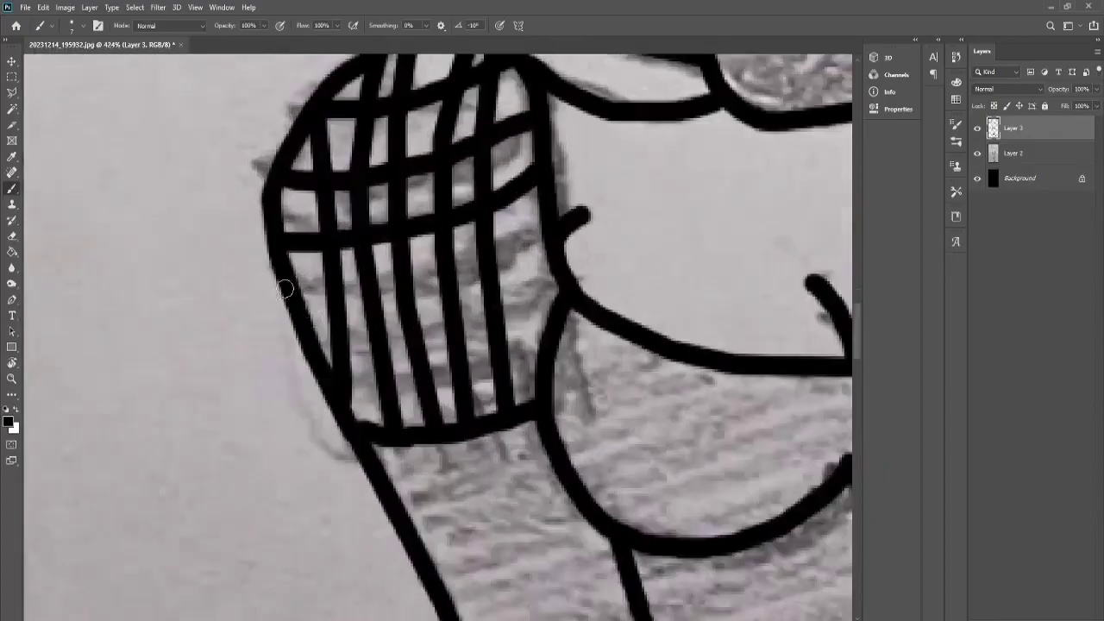
scroll(397, 184, up, 2)
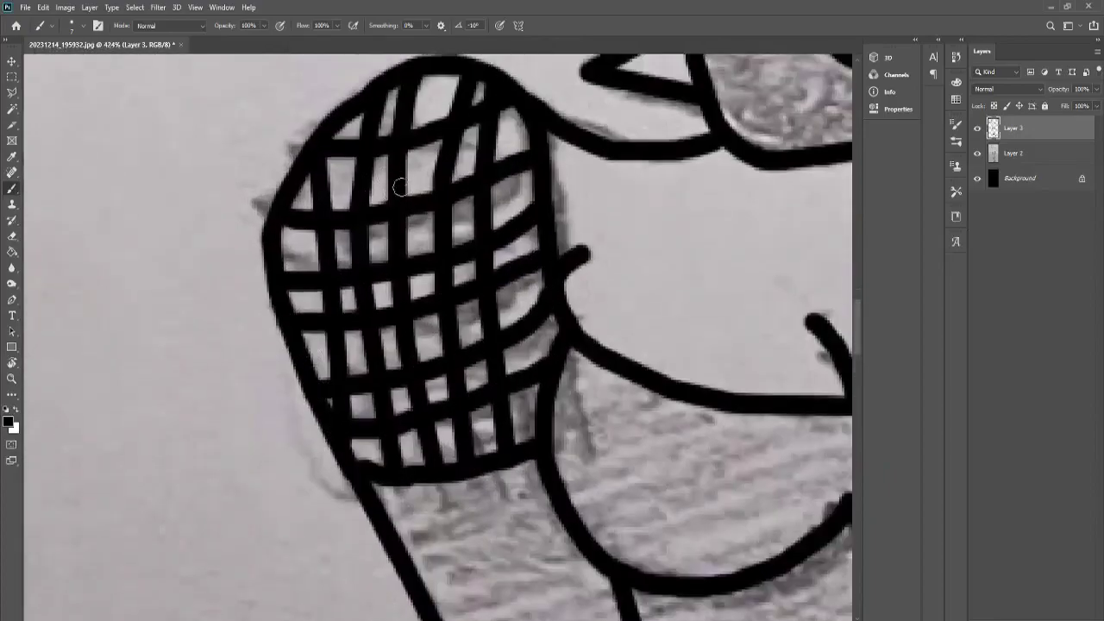
scroll(481, 148, up, 1)
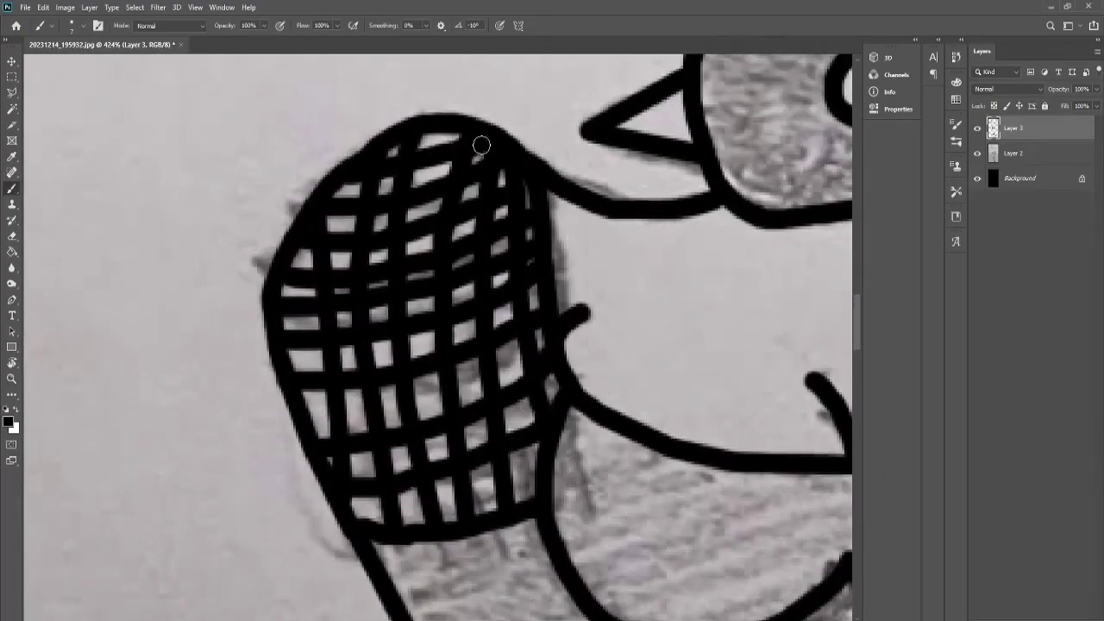
scroll(481, 147, down, 10)
scroll(273, 131, up, 10)
Ink the fishnet mesh stripes across the other sleeve
drag(189, 129, 273, 131)
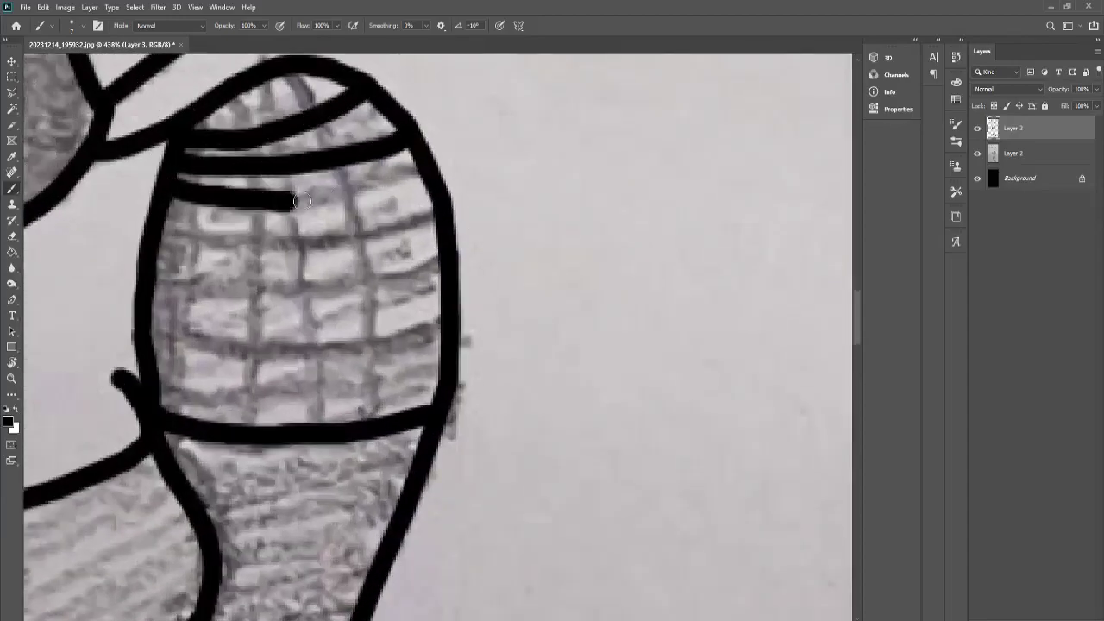
drag(313, 292, 436, 269)
scroll(435, 270, down, 2)
drag(155, 290, 310, 313)
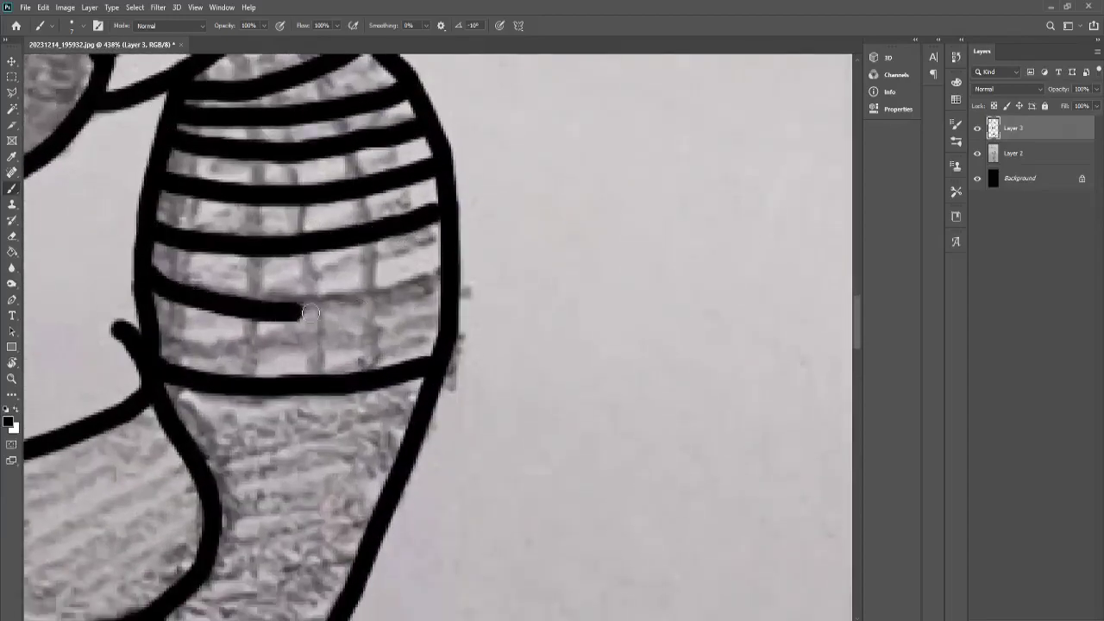
drag(197, 345, 442, 329)
scroll(273, 85, up, 2)
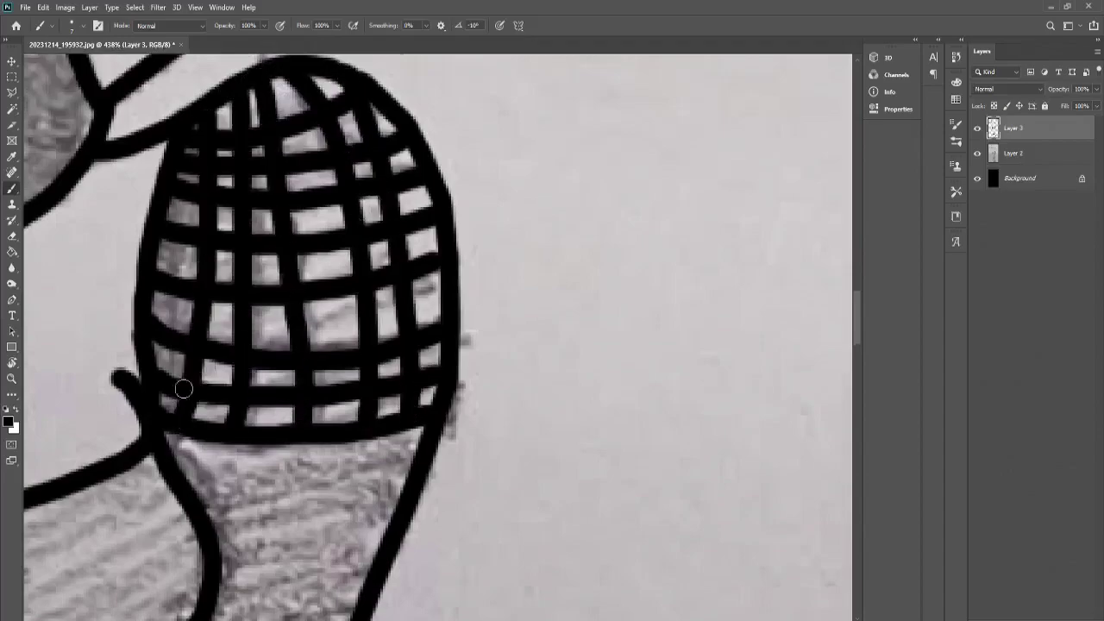
scroll(292, 103, down, 8)
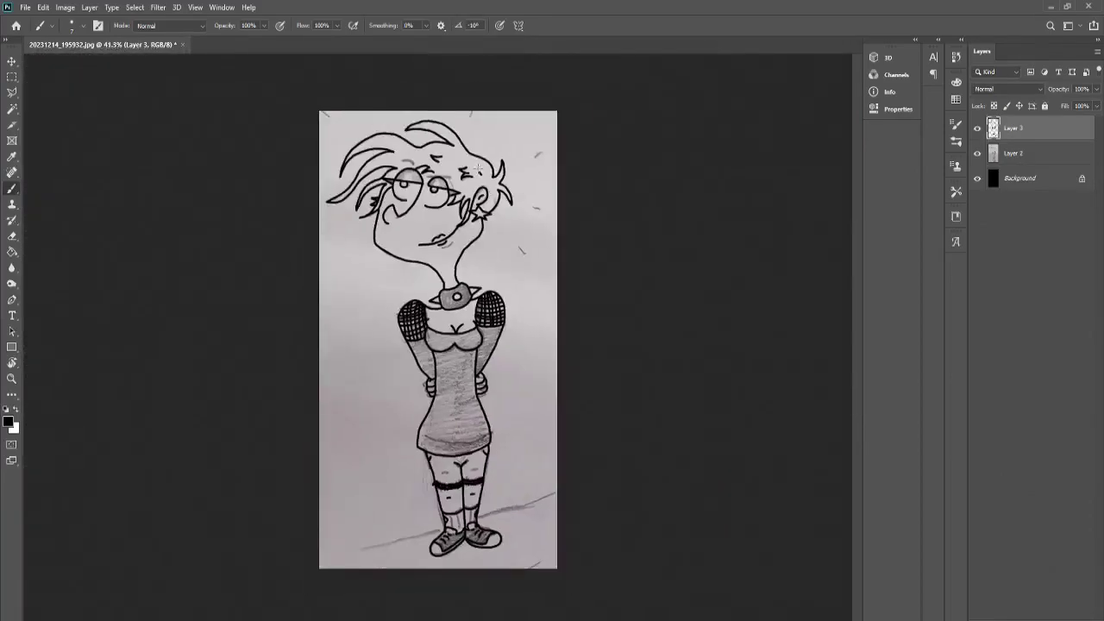
scroll(483, 117, up, 8)
Set the brush size to 9 and fit the whole drawing in the window
click(52, 25)
text(9)
key(Return)
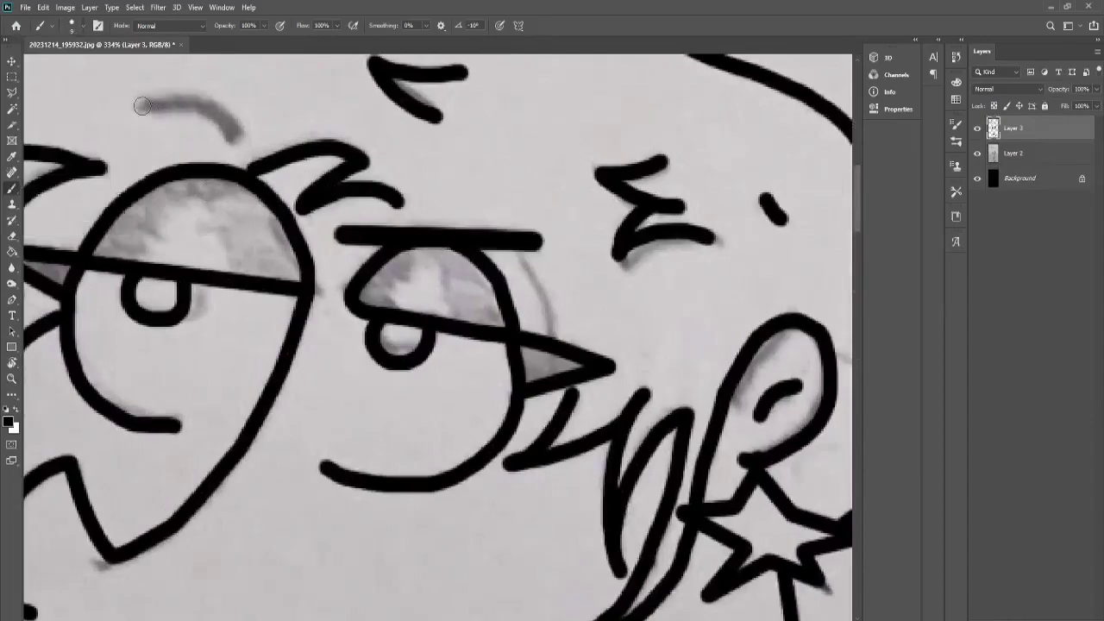
scroll(143, 106, up, 2)
key(ctrl+0)
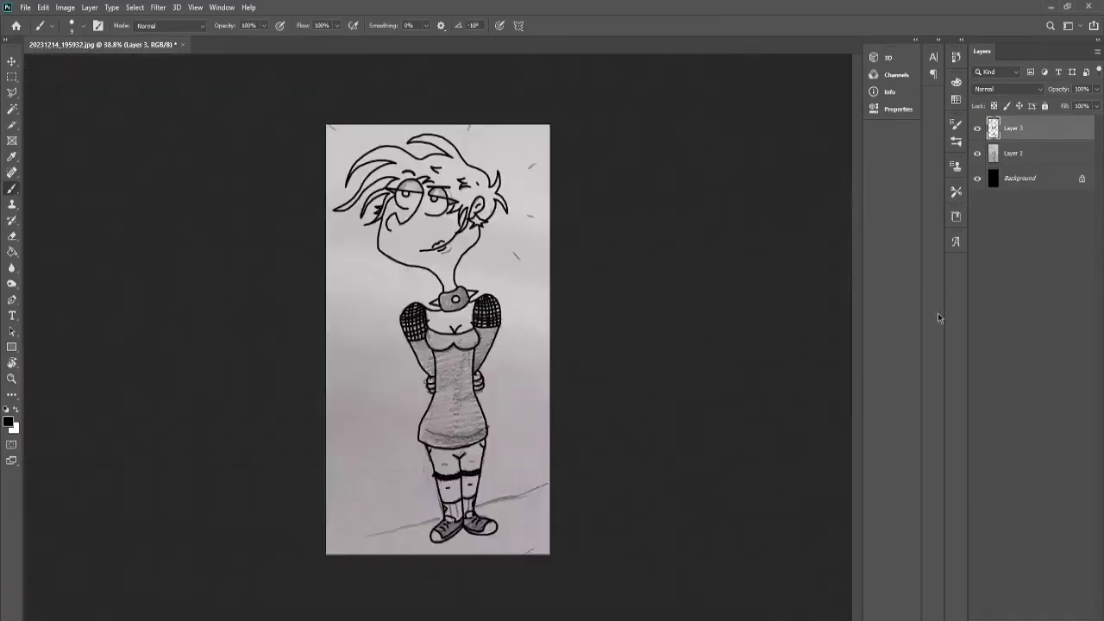
Hide the sketch Layer 2 and turn Background into Layer 0 with a white Color Overlay
click(978, 153)
right_click(1014, 178)
click(1023, 182)
double_click(1044, 178)
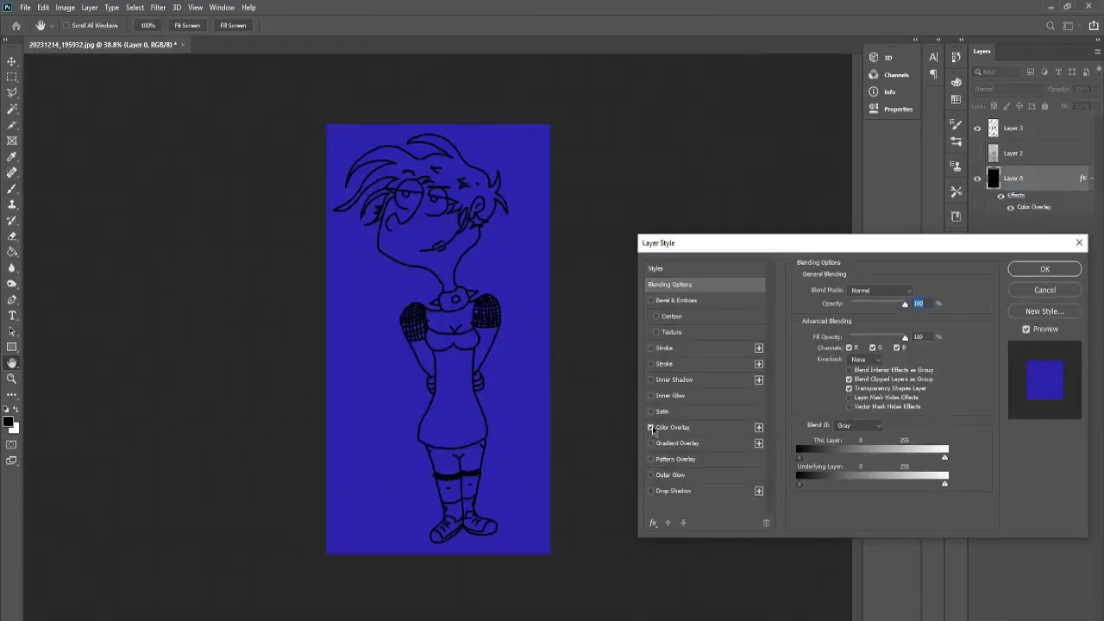
click(1014, 128)
Create a new Layer 4 for colouring
key(ctrl+shift+n)
key(Return)
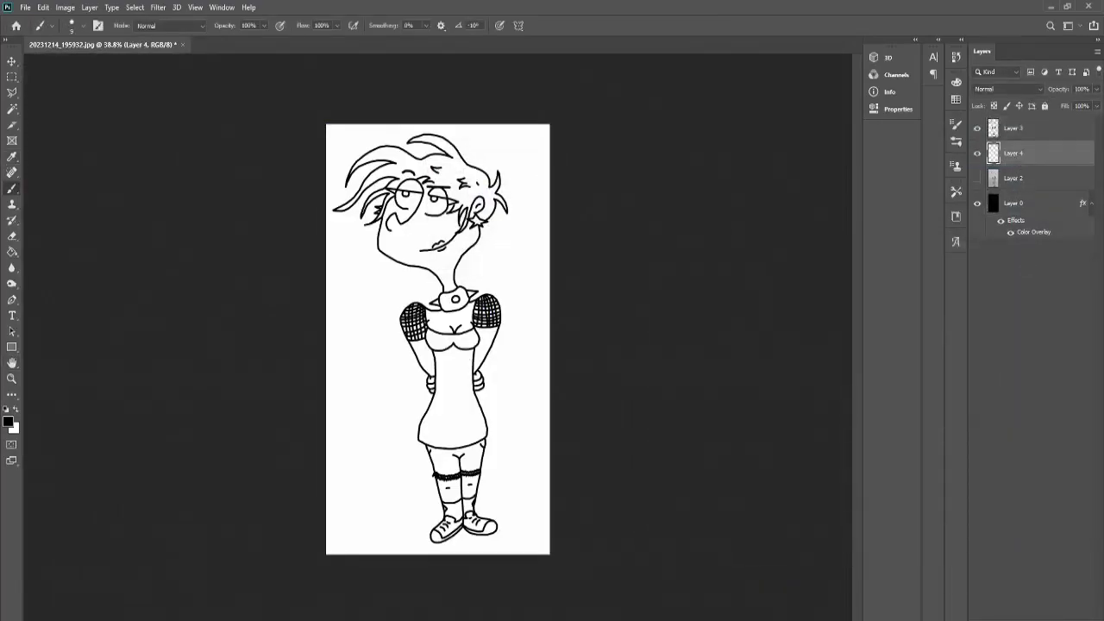
click(8, 420)
Paint peach along the hairline and face outline, then fill the face with a size-50 brush
click(993, 359)
key(b)
scroll(362, 198, up, 10)
mouse_move(380, 129)
mouse_down()
mouse_move(272, 402)
mouse_move(234, 464)
mouse_up()
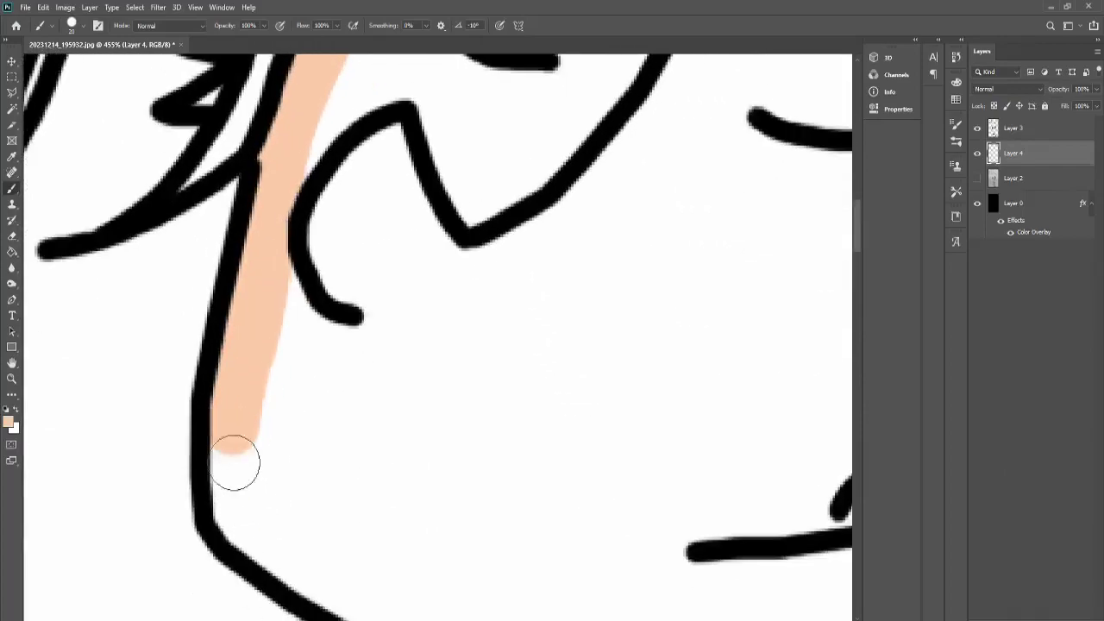
scroll(293, 571, down, 3)
drag(293, 388, 392, 440)
drag(841, 574, 494, 499)
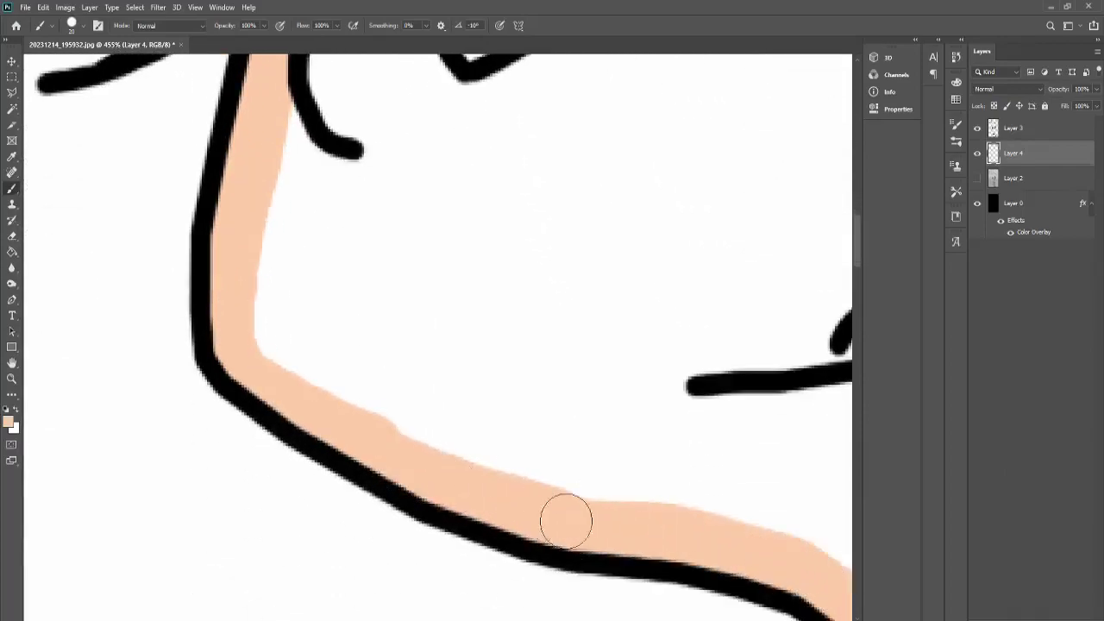
scroll(772, 525, down, 3)
scroll(612, 604, down, 3)
key(bracketright)
key(bracketright)
key(bracketright)
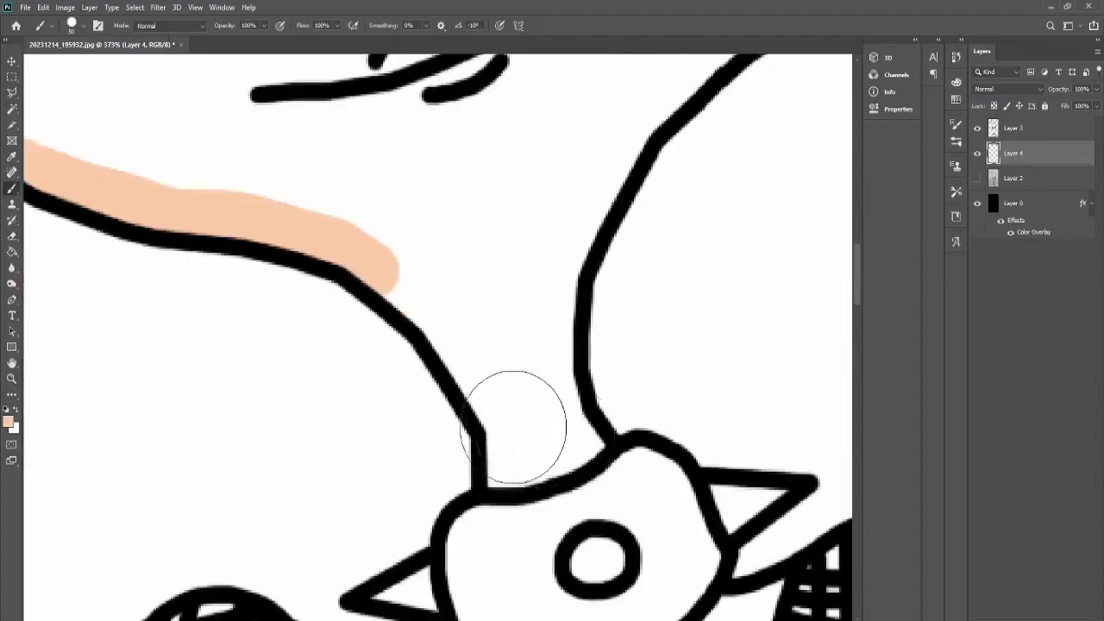
mouse_move(518, 419)
mouse_down()
mouse_move(522, 353)
mouse_move(353, 188)
mouse_move(384, 145)
mouse_move(246, 111)
mouse_move(325, 192)
mouse_move(439, 94)
mouse_move(559, 158)
mouse_up()
Fill more of the face with peach, including the white gap near the right outline
scroll(246, 112, up, 2)
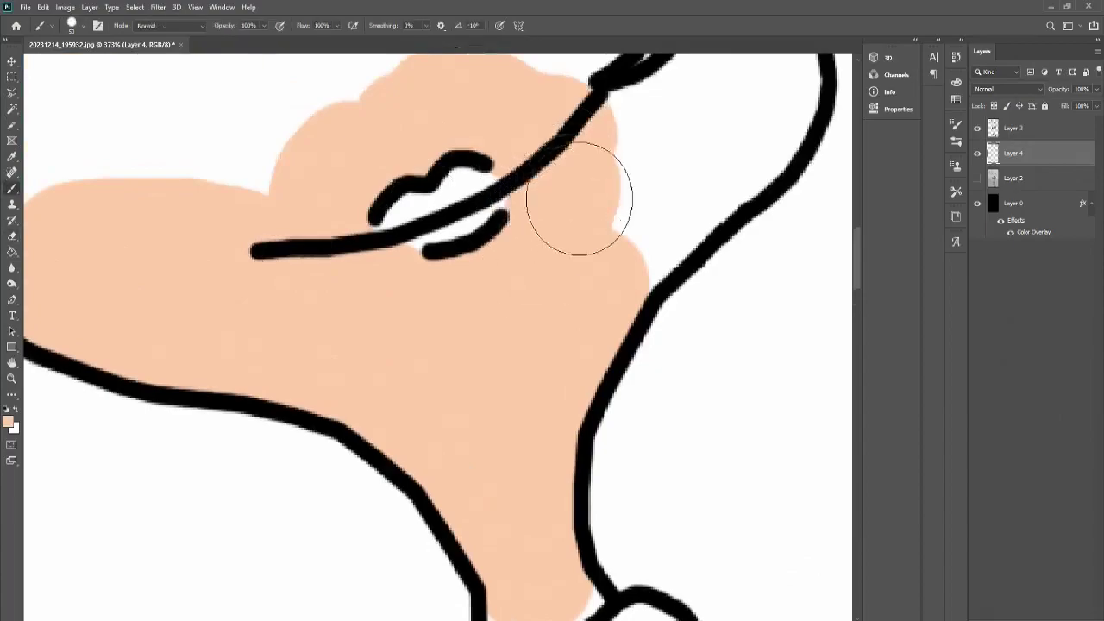
drag(579, 198, 713, 161)
scroll(670, 202, up, 2)
drag(670, 202, 697, 226)
scroll(697, 226, up, 1)
key(bracketleft)
key(bracketleft)
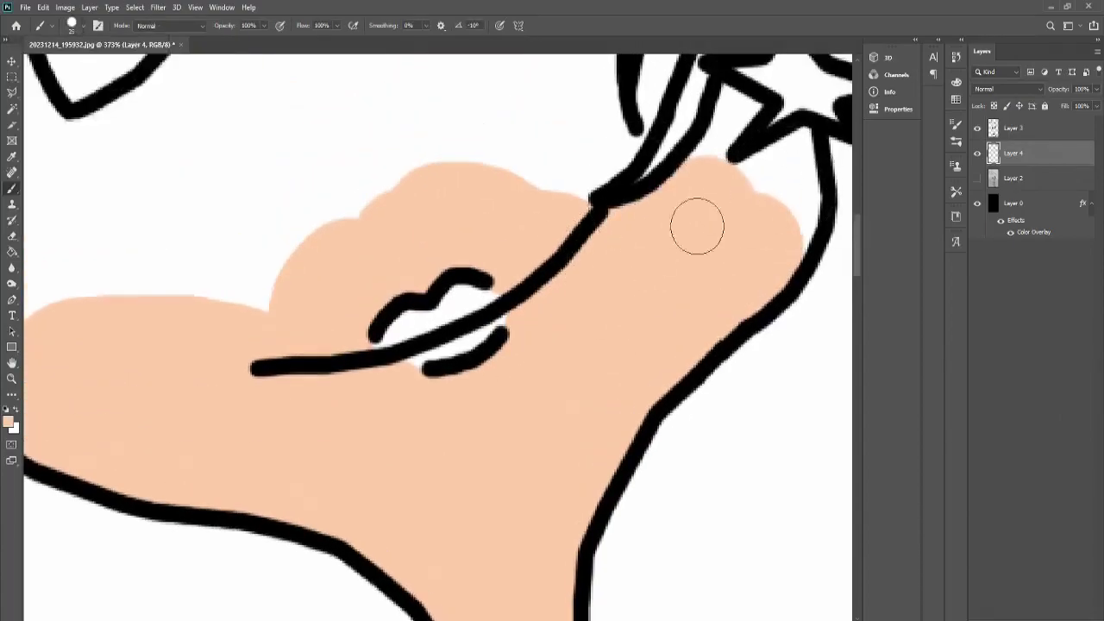
drag(794, 184, 807, 237)
Paint the inside of the ear peach, covering its remaining white gaps
scroll(736, 159, up, 1)
scroll(643, 264, up, 3)
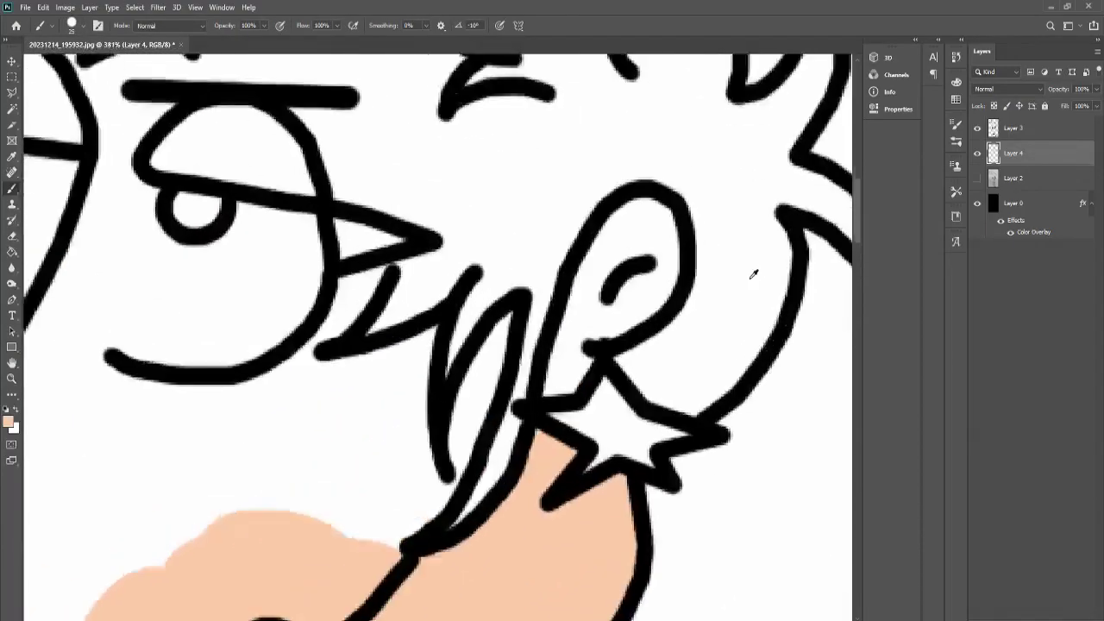
scroll(643, 264, up, 2)
drag(604, 194, 488, 384)
drag(535, 335, 621, 203)
scroll(563, 477, down, 3)
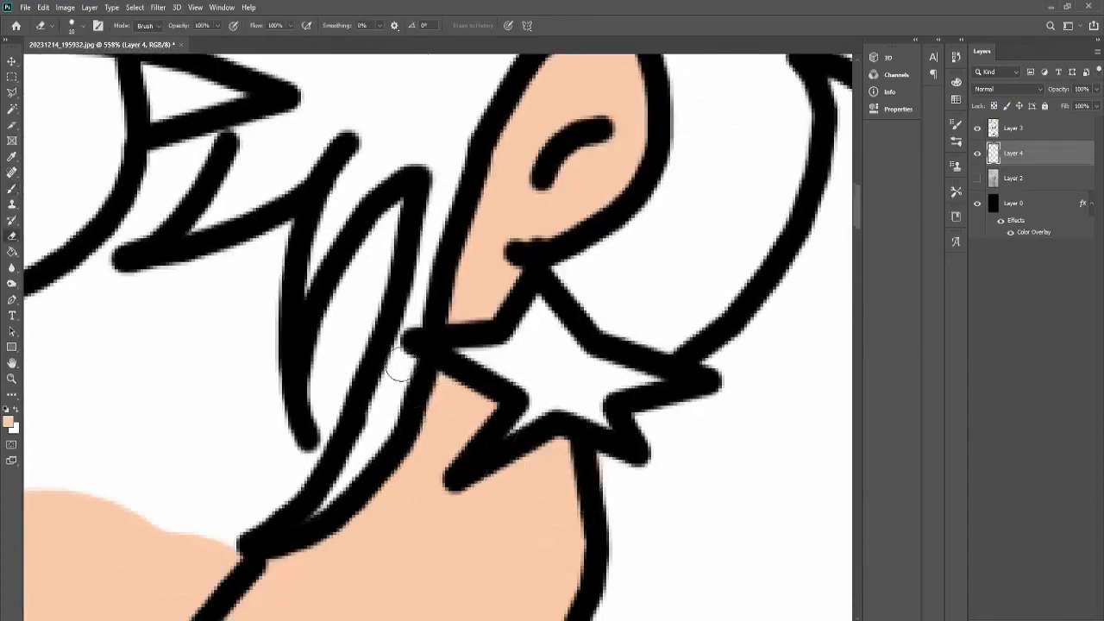
Paint the ear loop, the side of the face and up along the hairline peach
key(b)
scroll(419, 283, up, 2)
click(73, 25)
mouse_move(431, 198)
mouse_down()
mouse_move(365, 345)
mouse_move(414, 267)
mouse_up()
scroll(413, 268, down, 1)
mouse_move(327, 423)
mouse_down()
mouse_move(258, 555)
mouse_move(226, 185)
mouse_move(37, 333)
mouse_move(130, 466)
mouse_move(322, 264)
mouse_up()
drag(271, 103, 353, 202)
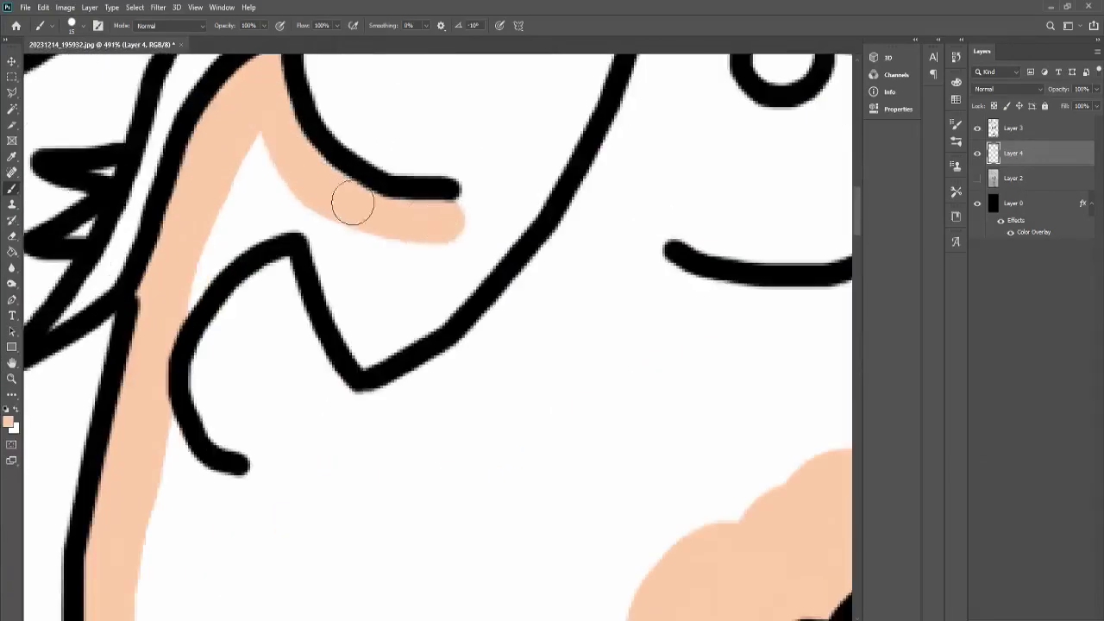
click(73, 25)
mouse_move(276, 259)
mouse_down()
mouse_move(432, 239)
mouse_move(562, 118)
mouse_up()
scroll(451, 352, up, 3)
Erase the peach spill below the eye and fill the cheek between the eyes
key(e)
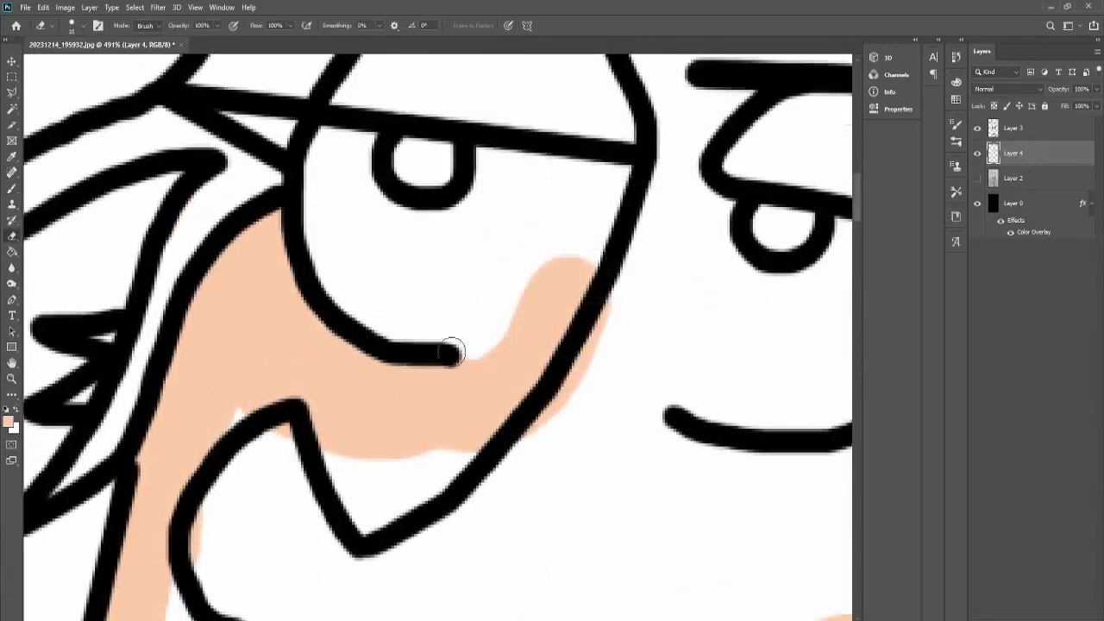
click(72, 25)
drag(60, 54, 80, 53)
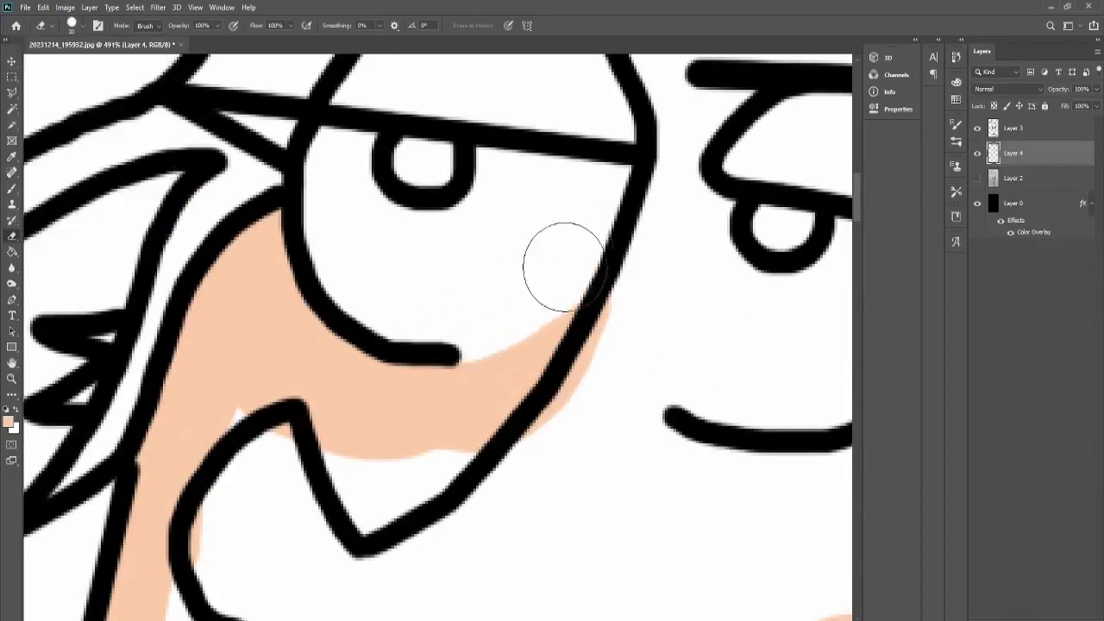
key(b)
mouse_move(691, 91)
mouse_down()
mouse_move(424, 458)
mouse_move(525, 511)
mouse_move(617, 372)
mouse_up()
Cover the remaining white areas of the face and the cheek streak with peach
key(b)
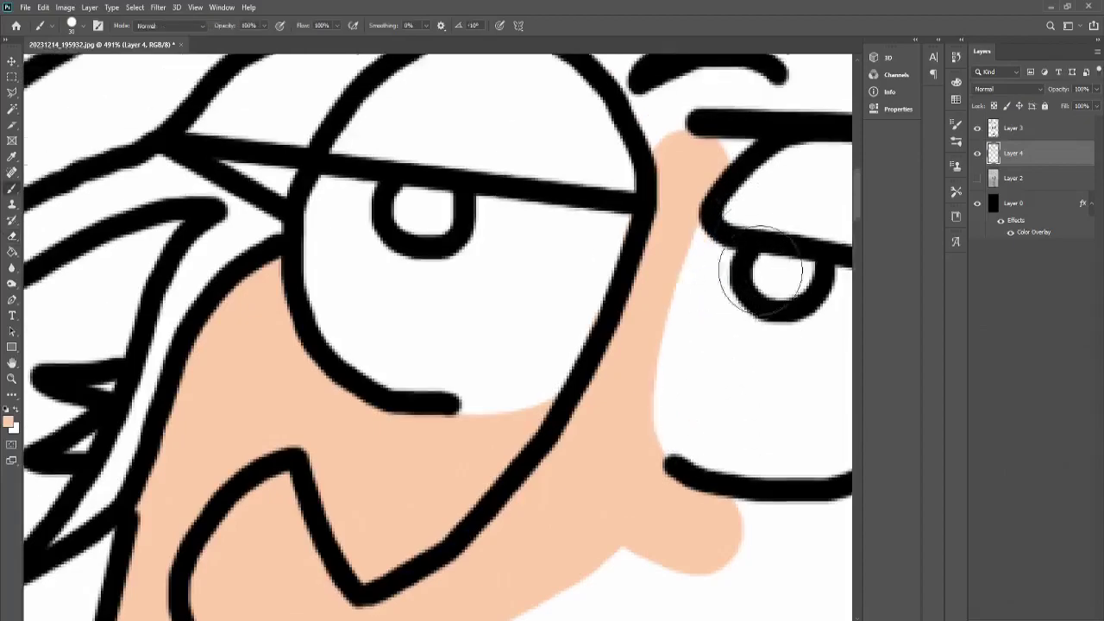
scroll(739, 259, up, 3)
drag(682, 138, 675, 112)
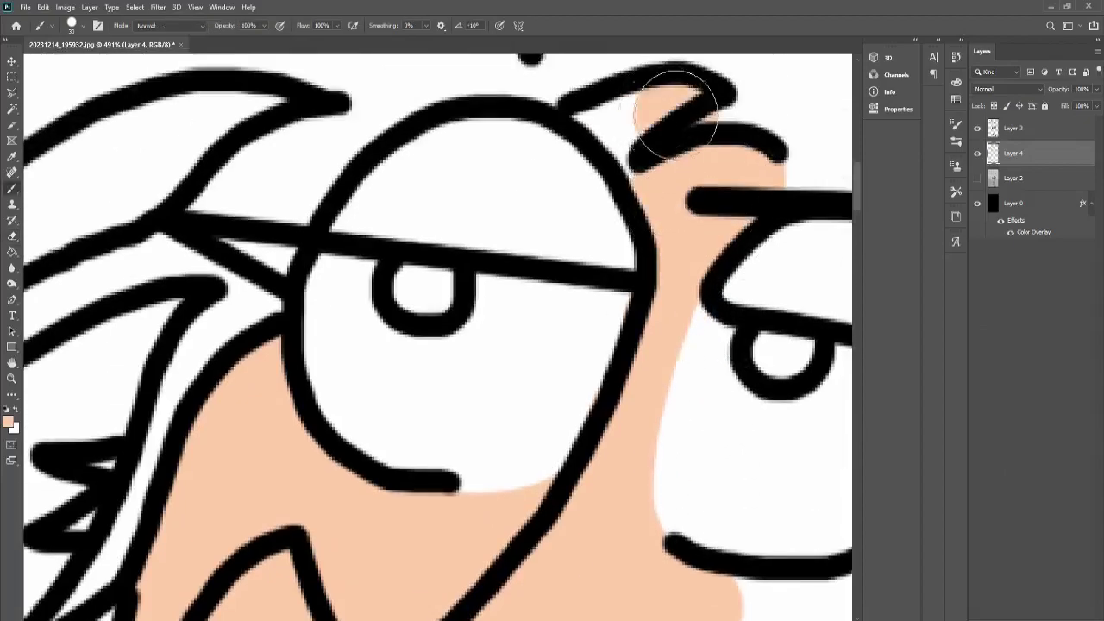
click(72, 25)
key(b)
scroll(242, 414, down, 5)
scroll(577, 90, up, 4)
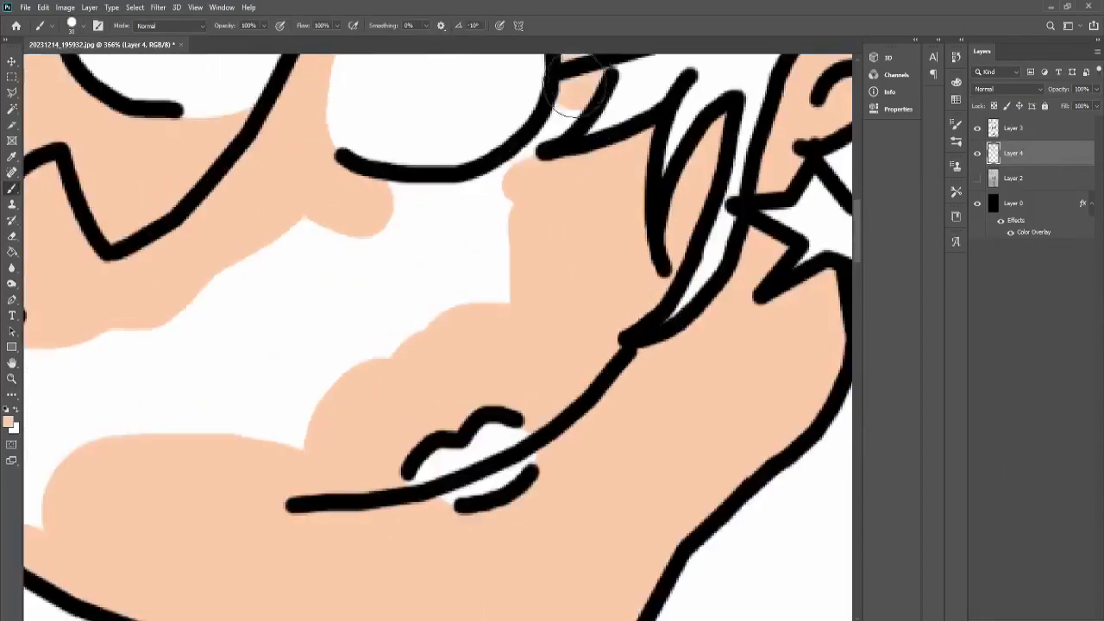
mouse_move(569, 86)
mouse_down()
mouse_move(271, 424)
mouse_move(281, 351)
mouse_move(254, 192)
mouse_up()
scroll(115, 322, up, 1)
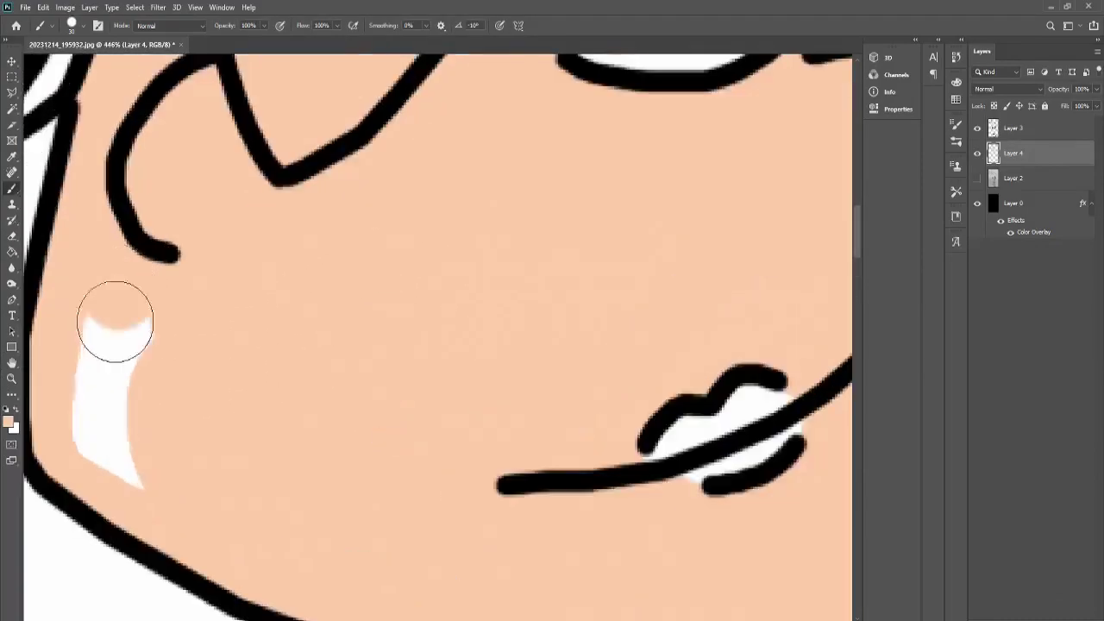
drag(115, 322, 108, 465)
scroll(108, 466, down, 4)
key(e)
scroll(388, 245, up, 5)
Paint the chest peach on Layer 4, filling the white streak across it
scroll(461, 297, down, 5)
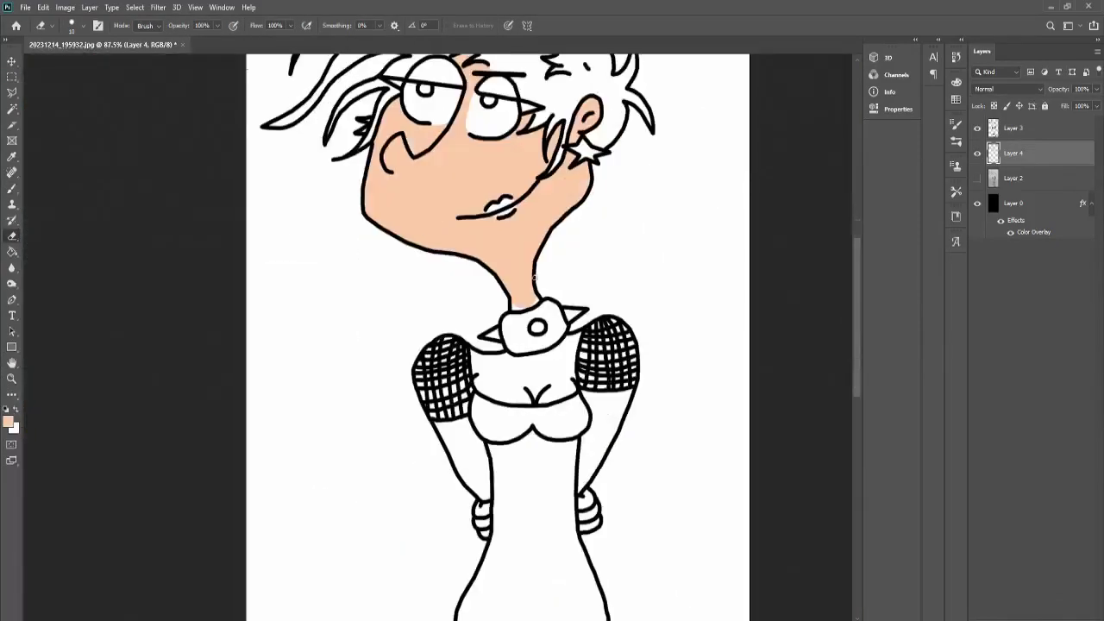
scroll(259, 216, up, 5)
mouse_move(379, 207)
mouse_down()
mouse_move(566, 284)
mouse_move(842, 320)
mouse_move(406, 216)
mouse_up()
scroll(382, 254, down, 5)
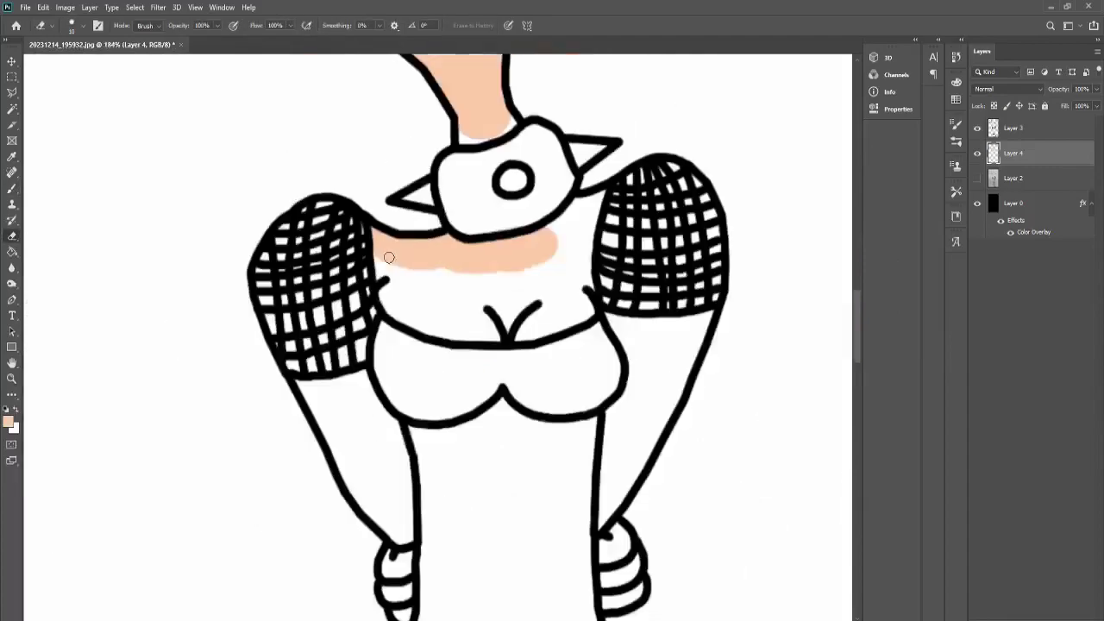
key(b)
scroll(592, 143, up, 4)
mouse_move(592, 143)
mouse_down()
mouse_move(173, 276)
mouse_move(278, 416)
mouse_move(554, 309)
mouse_move(535, 160)
mouse_up()
click(69, 25)
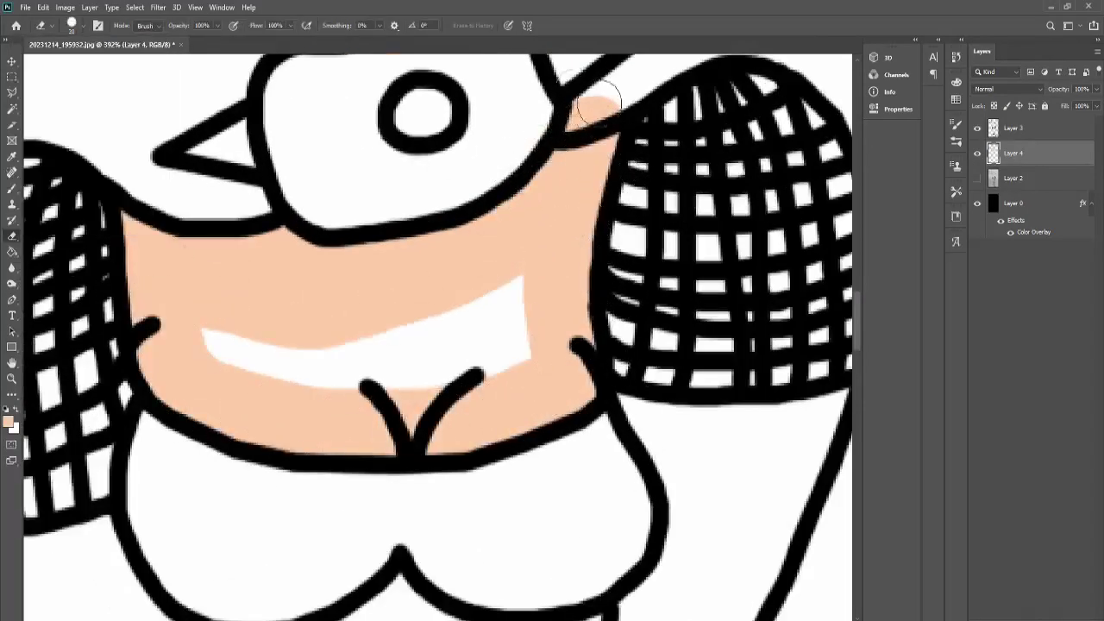
drag(216, 345, 267, 365)
Paint both of the girl's hands peach
scroll(267, 365, down, 10)
key(b)
click(315, 296)
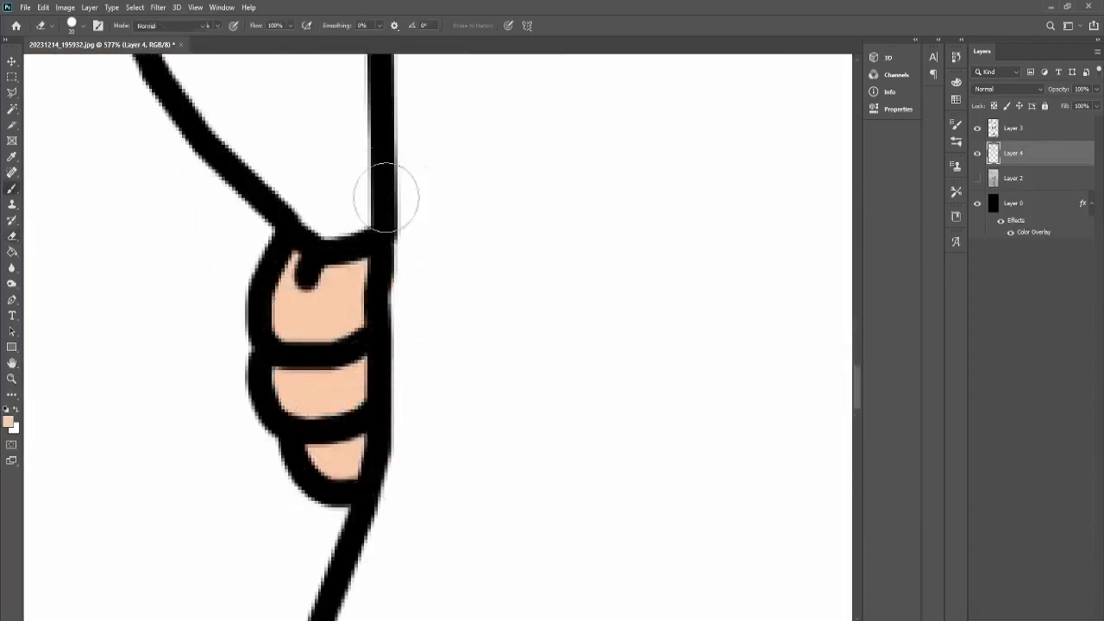
key(b)
scroll(386, 198, right, 5)
drag(526, 173, 547, 315)
Paint both bare thighs peach and erase spill outside the leg outlines
scroll(547, 315, down, 5)
scroll(349, 216, up, 8)
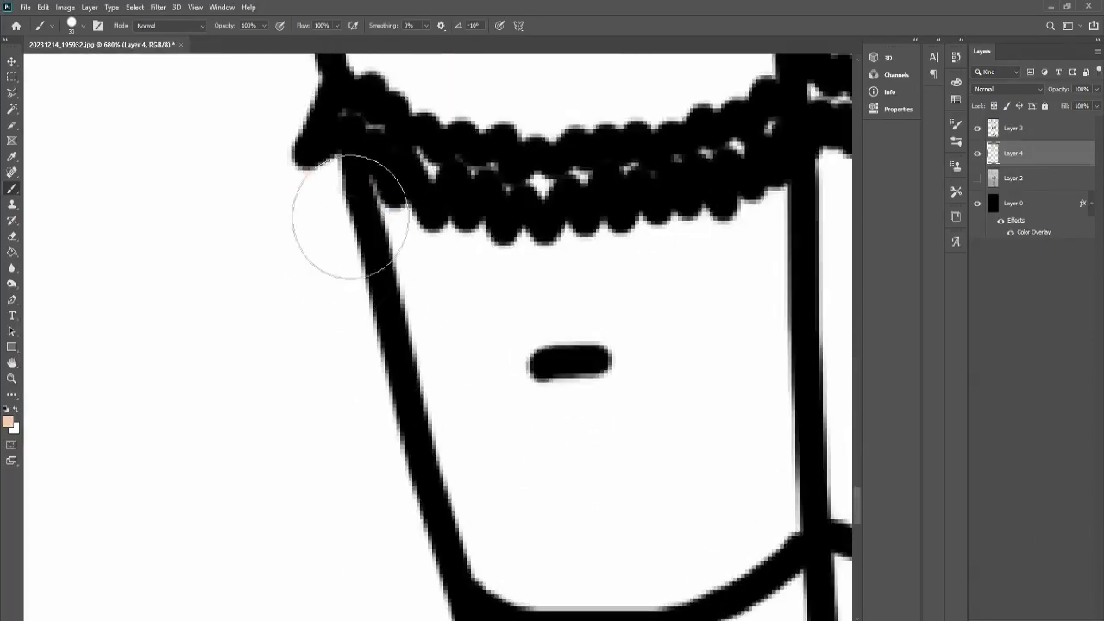
mouse_move(349, 217)
mouse_down()
mouse_move(814, 209)
mouse_move(616, 543)
mouse_move(486, 352)
mouse_up()
key(e)
drag(328, 173, 351, 402)
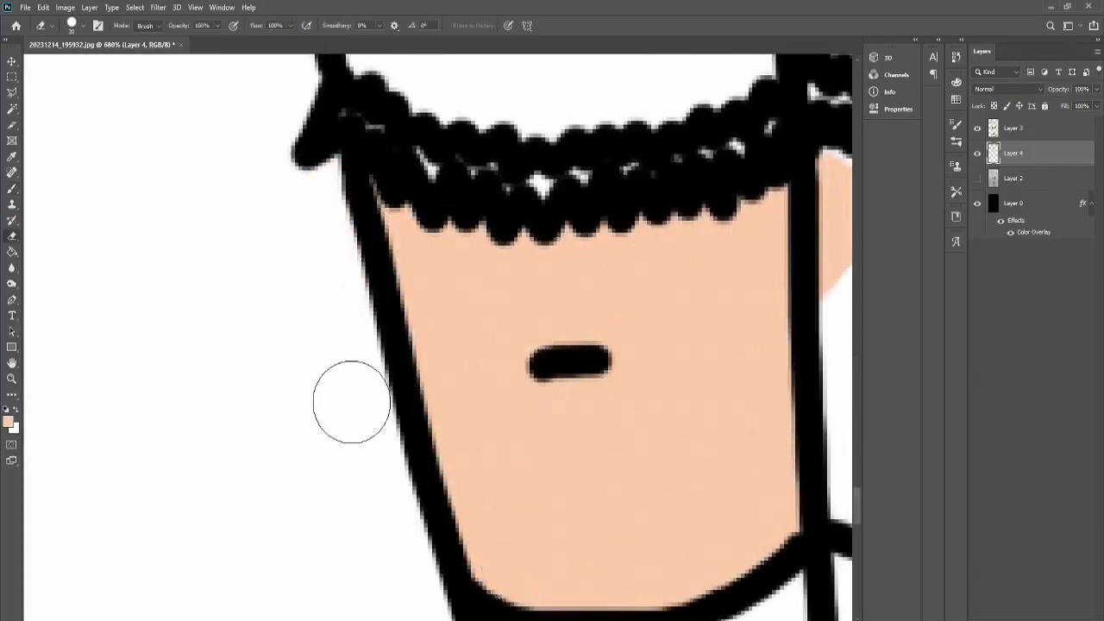
key(b)
scroll(351, 402, right, 5)
scroll(351, 402, down, 2)
mouse_move(604, 285)
mouse_down()
mouse_move(574, 246)
mouse_move(419, 506)
mouse_move(473, 364)
mouse_up()
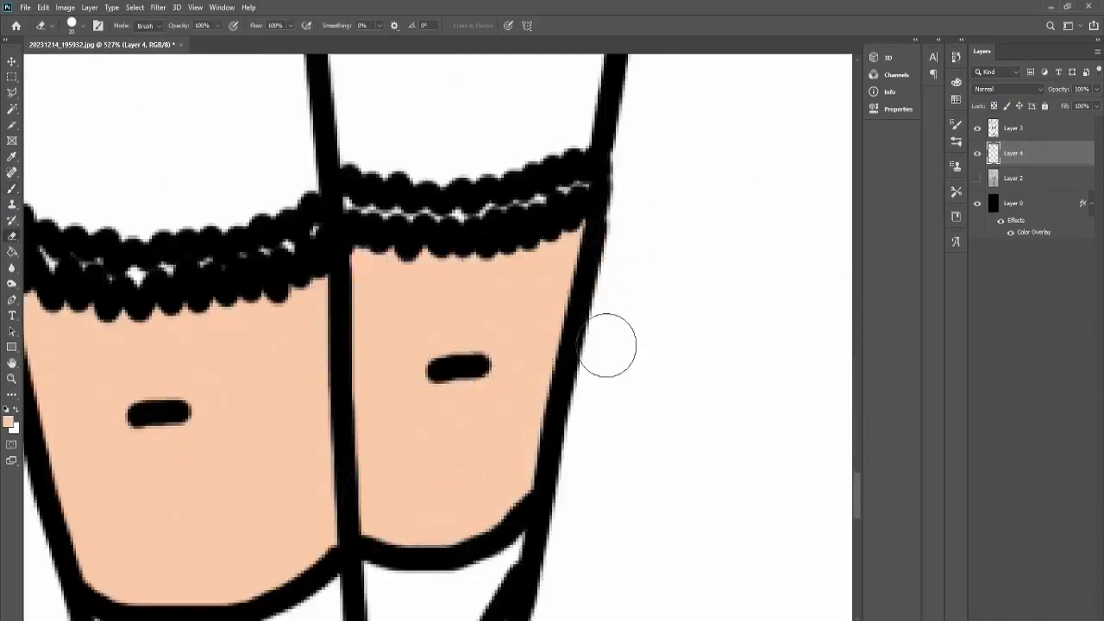
key(b)
drag(607, 345, 631, 227)
key(ctrl+z)
scroll(589, 391, down, 5)
scroll(557, 438, down, 3)
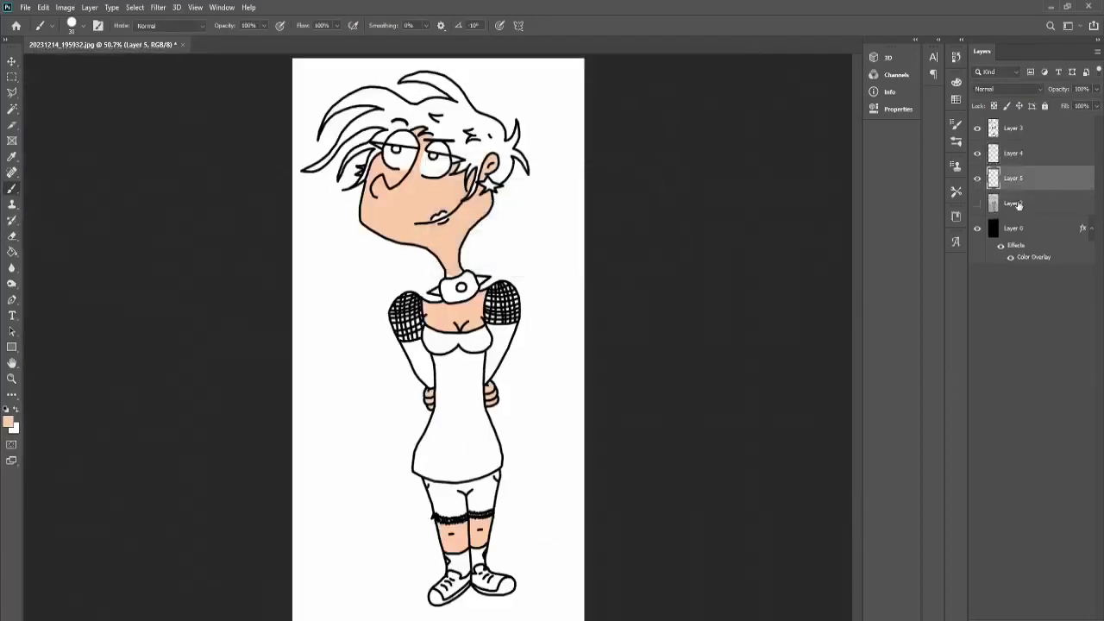
Hide the dark background layer and paint the whites of both eyes on Layer 5
click(978, 227)
key(x)
scroll(406, 153, up, 10)
mouse_move(621, 345)
mouse_down()
mouse_move(535, 189)
mouse_move(321, 169)
mouse_up()
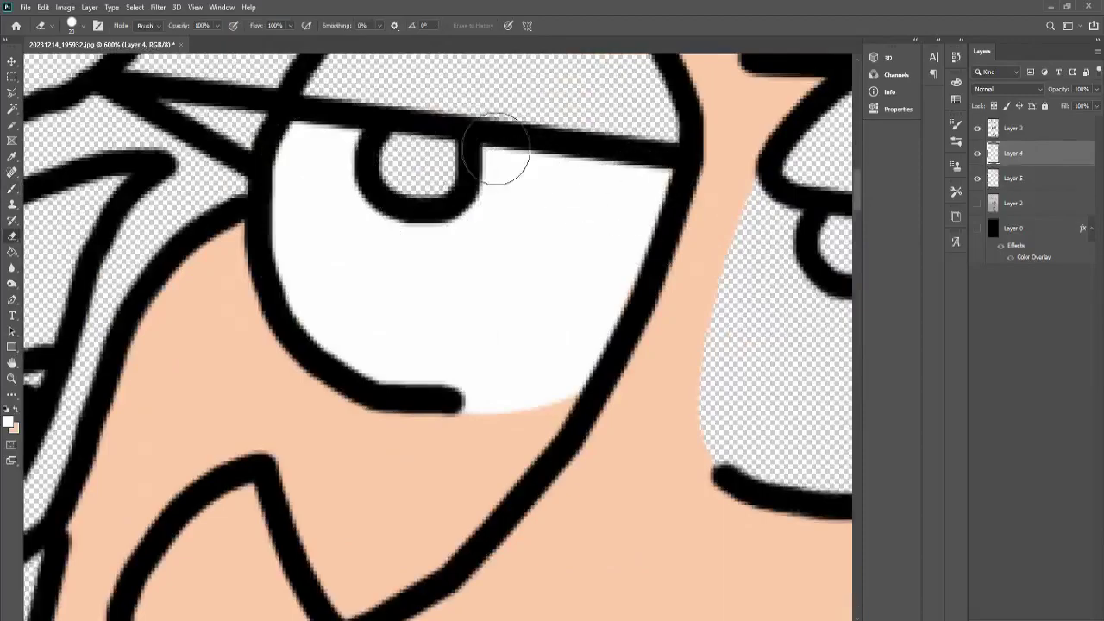
key(b)
key(alt+bracketleft)
scroll(496, 148, down, 2)
mouse_move(530, 192)
mouse_down()
mouse_move(567, 370)
mouse_move(691, 220)
mouse_move(625, 344)
mouse_up()
Paint the toes of the left and right shoes white
scroll(614, 200, down, 5)
scroll(614, 200, down, 3)
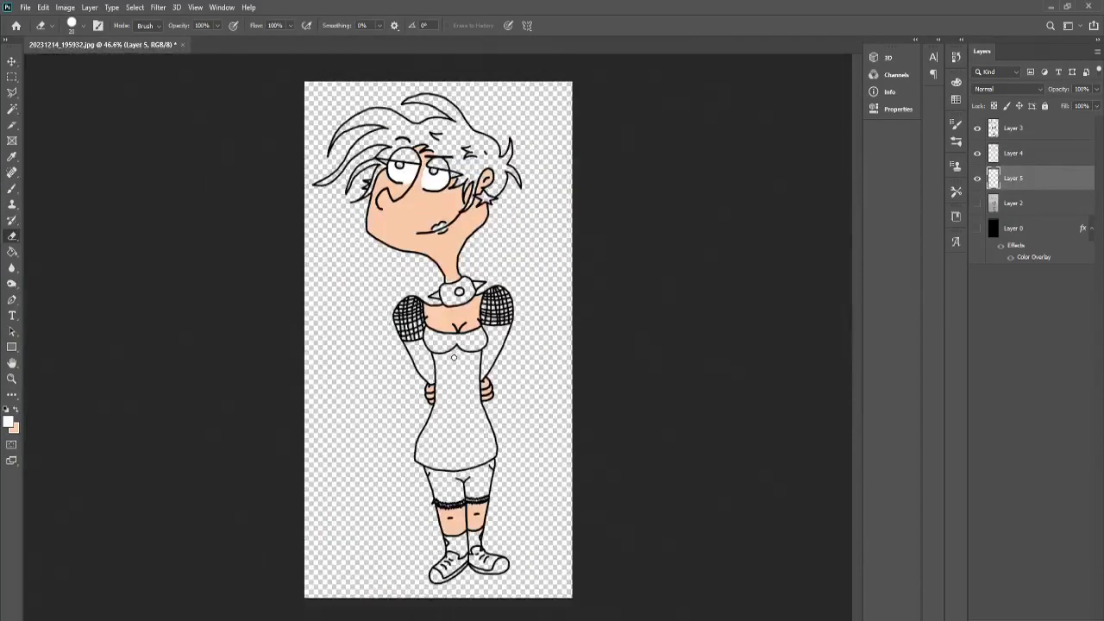
key(b)
scroll(471, 552, up, 5)
scroll(448, 460, up, 3)
drag(442, 371, 447, 460)
scroll(448, 459, down, 5)
scroll(769, 247, up, 3)
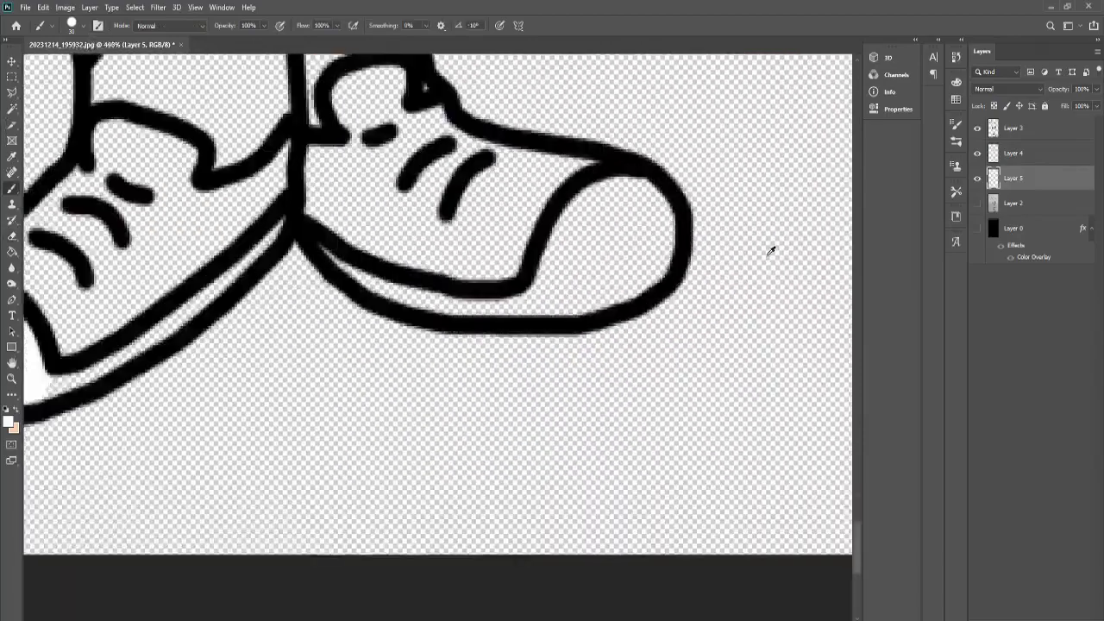
scroll(530, 259, up, 3)
drag(530, 259, 510, 195)
scroll(510, 195, down, 3)
scroll(345, 173, up, 2)
With a smaller brush, paint white along the shoe outline and sole
click(72, 25)
drag(91, 65, 77, 62)
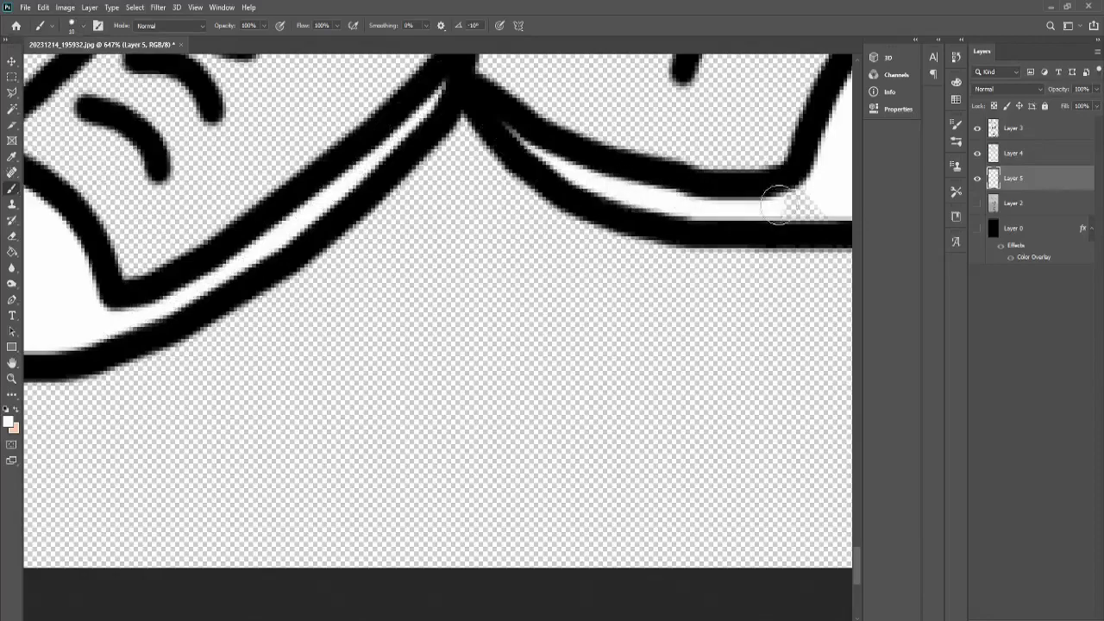
drag(555, 166, 508, 124)
scroll(496, 177, down, 5)
scroll(496, 185, up, 5)
scroll(331, 178, down, 5)
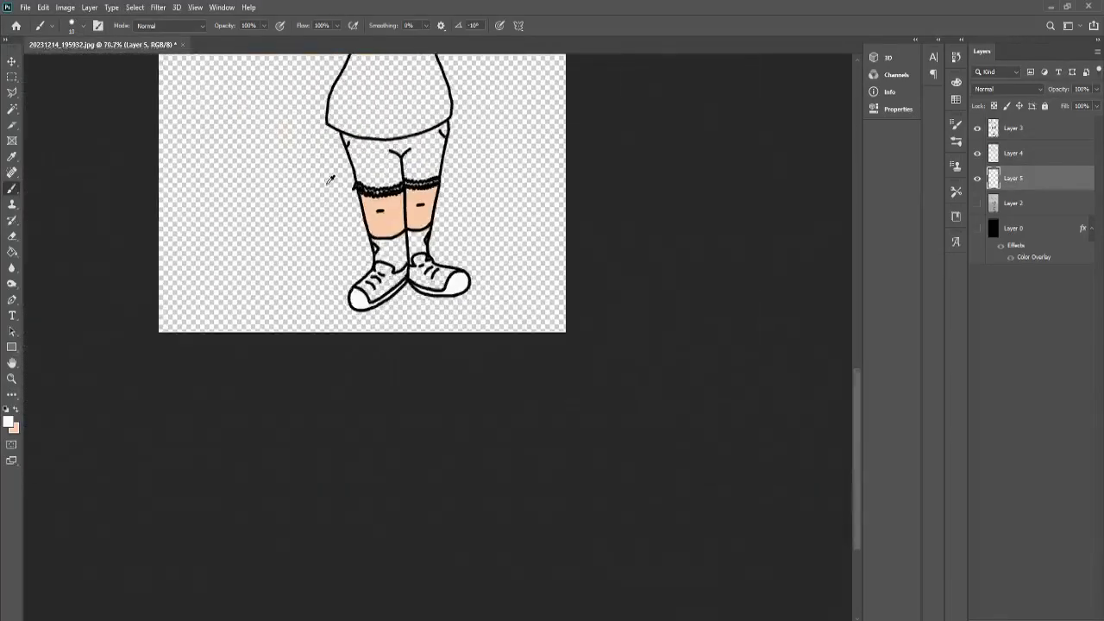
scroll(331, 178, up, 2)
Add new Layers 6 and 7, moving them down below Layer 5
key(ctrl+shift+alt+n)
drag(1007, 204, 1007, 209)
scroll(378, 193, up, 5)
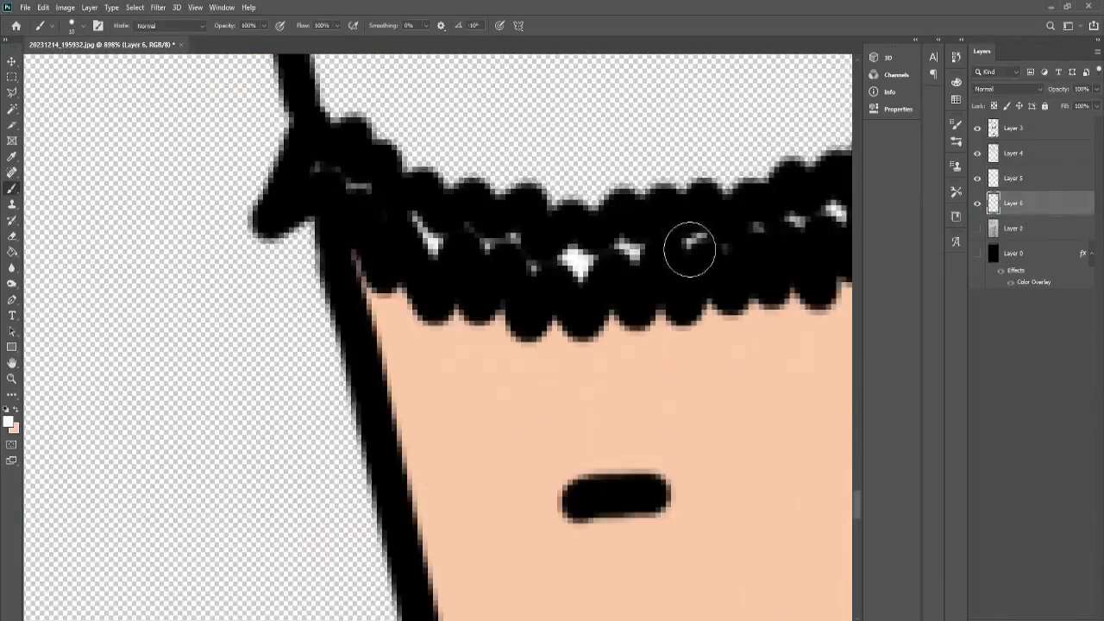
scroll(690, 249, down, 2)
scroll(604, 224, down, 3)
scroll(505, 206, up, 4)
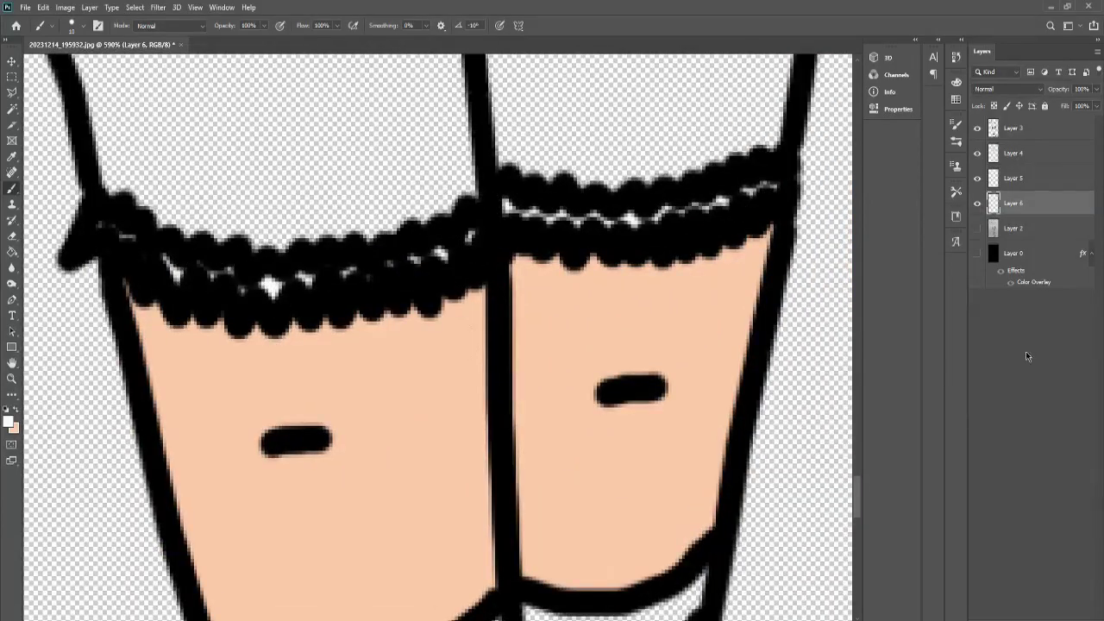
drag(1038, 209, 1037, 235)
scroll(431, 345, down, 3)
scroll(492, 285, up, 3)
Select Layer 4, fit the whole figure on screen, and pick a dark purple
click(1014, 153)
scroll(492, 285, down, 1)
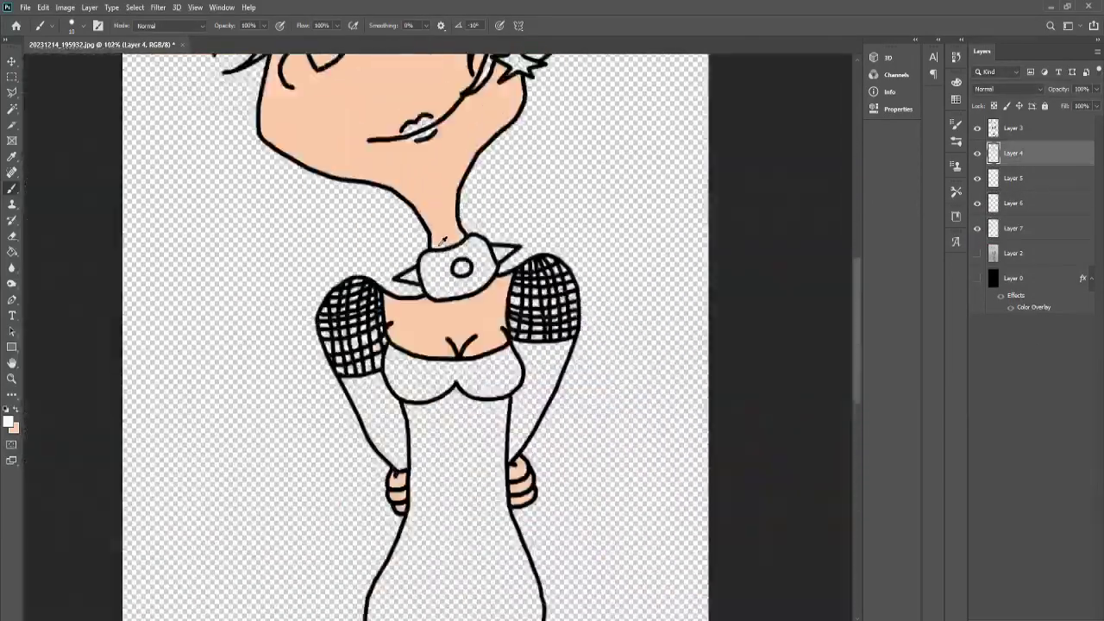
scroll(492, 284, up, 2)
key(ctrl+0)
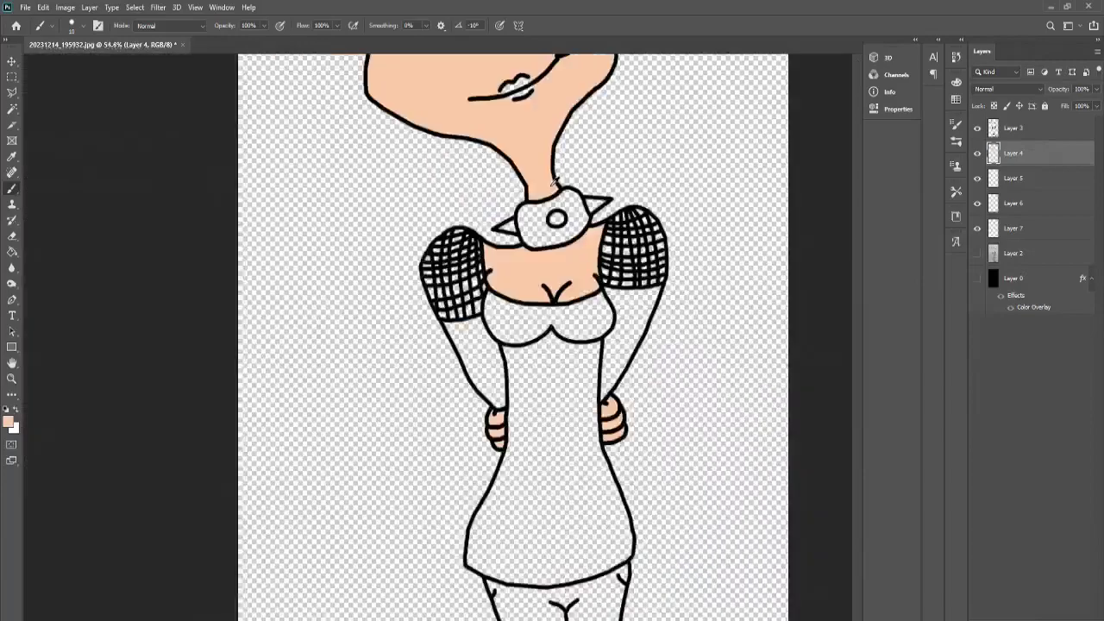
click(7, 417)
Paint dark purple hair from the eye around the ear with a size 45 brush
click(983, 357)
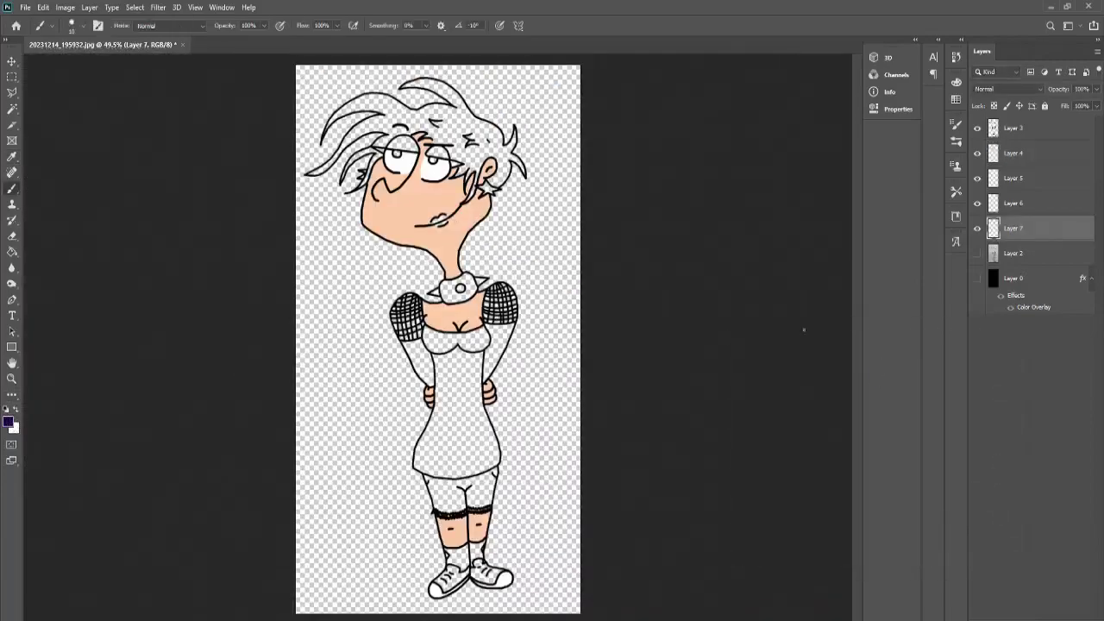
scroll(483, 182, up, 5)
click(72, 25)
mouse_move(479, 193)
mouse_down()
mouse_move(524, 179)
mouse_move(424, 303)
mouse_up()
click(72, 25)
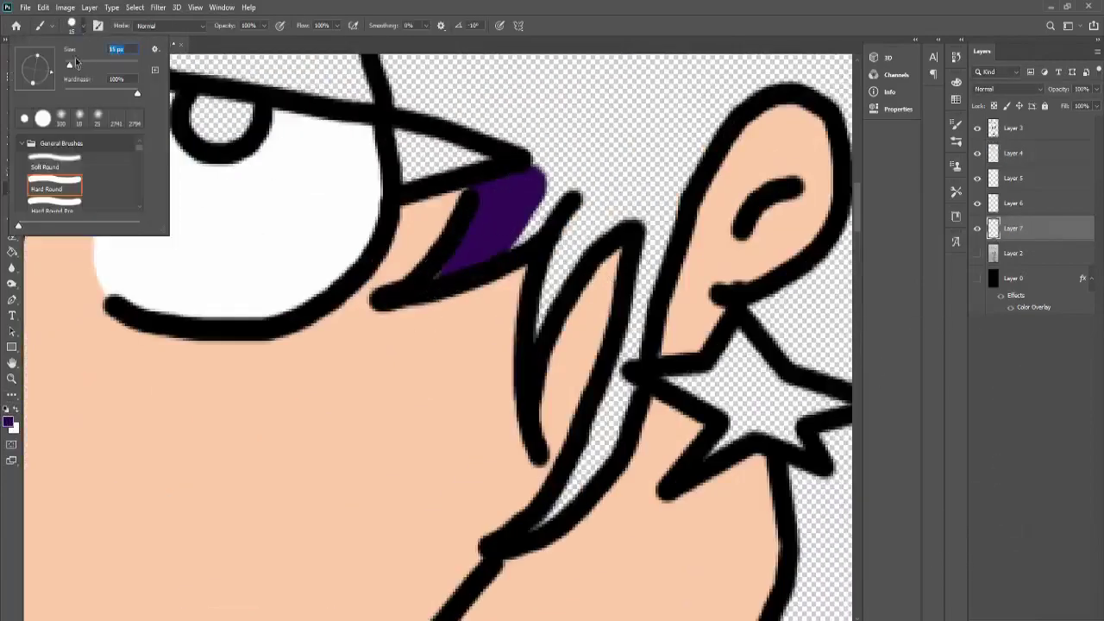
key(Return)
mouse_move(518, 198)
mouse_down()
mouse_move(650, 197)
mouse_move(716, 250)
mouse_up()
scroll(650, 197, right, 2)
scroll(656, 241, down, 1)
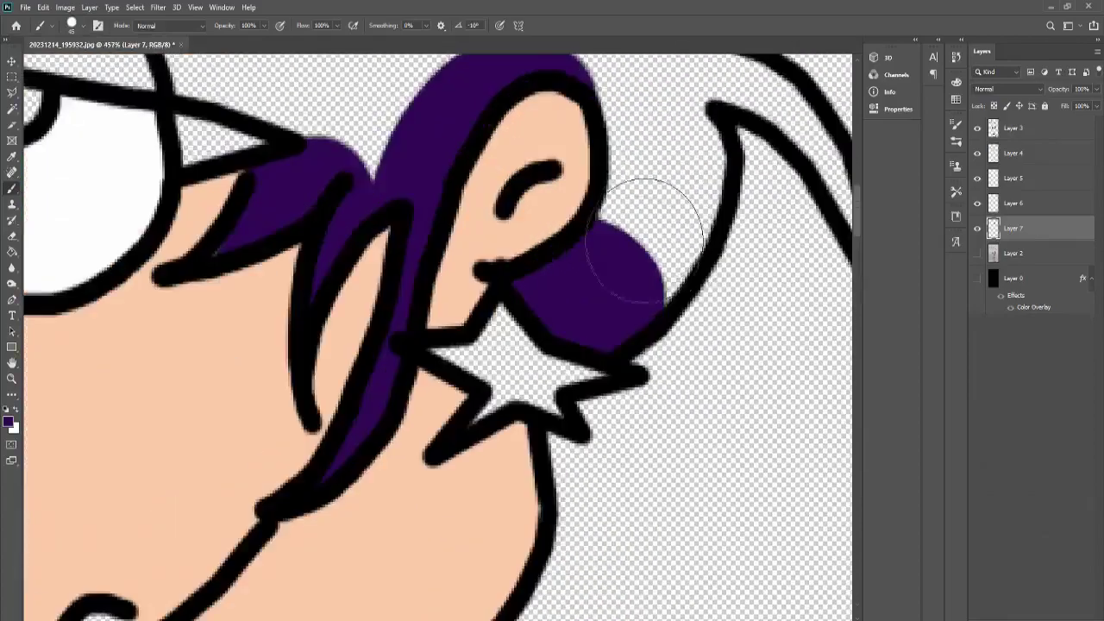
drag(642, 246, 600, 177)
scroll(600, 177, up, 3)
mouse_move(535, 224)
mouse_down()
mouse_move(407, 290)
mouse_move(222, 221)
mouse_move(271, 197)
mouse_move(319, 121)
mouse_move(543, 233)
mouse_move(135, 284)
mouse_move(155, 202)
mouse_up()
scroll(319, 121, up, 3)
Fill more of the left hair purple, then use a 30 px brush below the outline
key(ctrl+0)
scroll(468, 101, up, 5)
mouse_move(311, 241)
mouse_down()
mouse_move(383, 209)
mouse_move(382, 284)
mouse_move(184, 333)
mouse_move(47, 306)
mouse_move(320, 296)
mouse_up()
scroll(320, 296, up, 3)
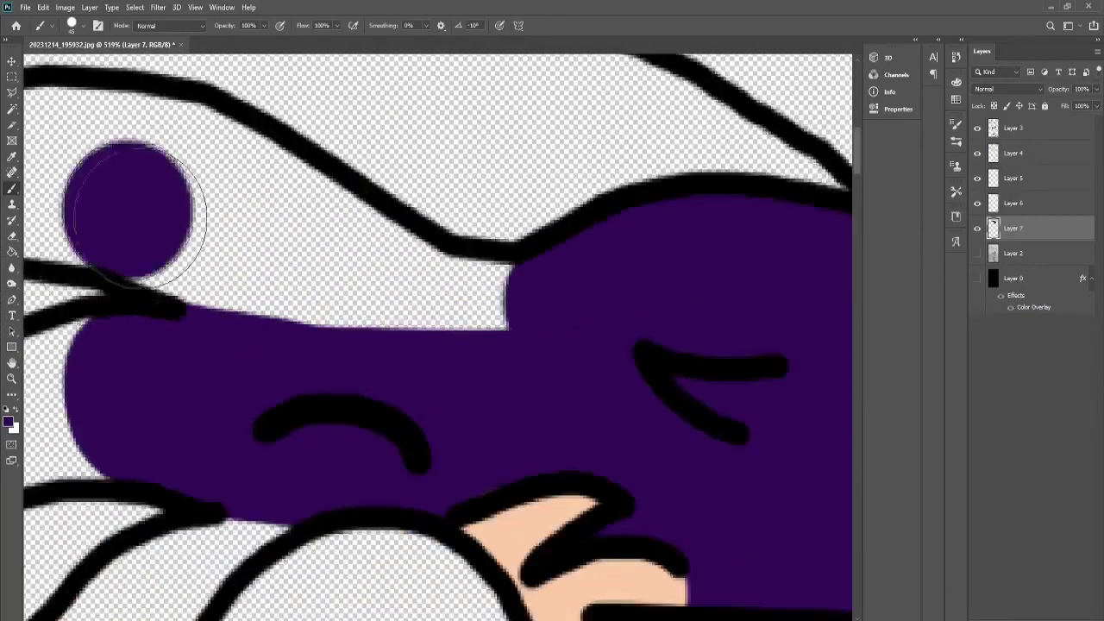
drag(123, 198, 432, 345)
scroll(259, 259, down, 3)
scroll(258, 259, up, 4)
right_click(128, 50)
text(30)
key(Return)
drag(268, 328, 251, 381)
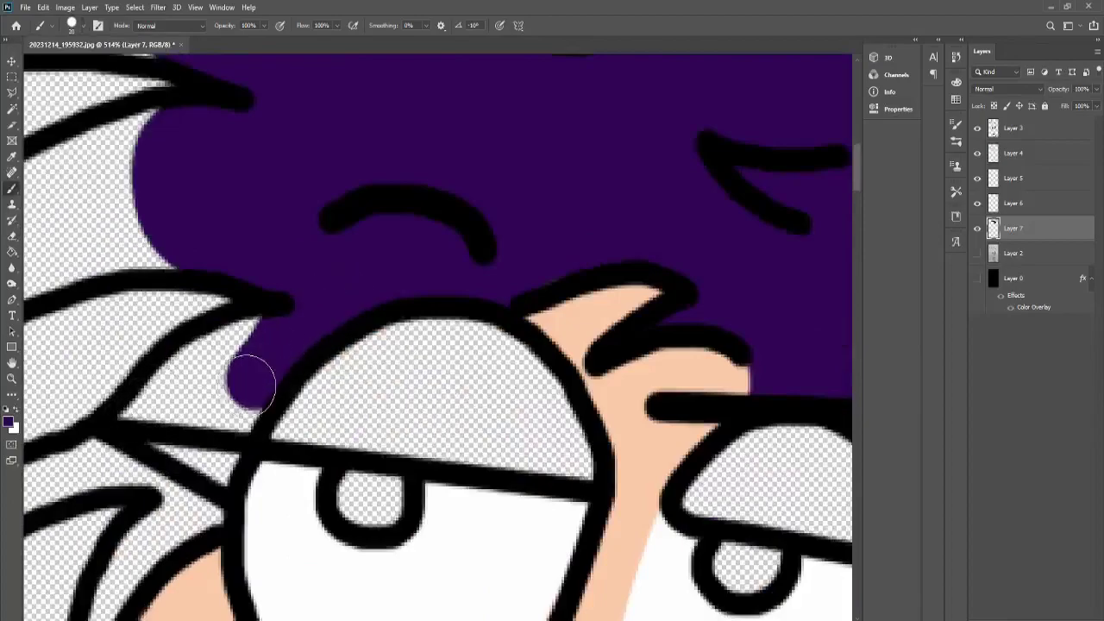
Fill the hair near the left outline and the curved strand up to its tip
key(b)
drag(107, 362, 52, 414)
scroll(172, 515, down, 1)
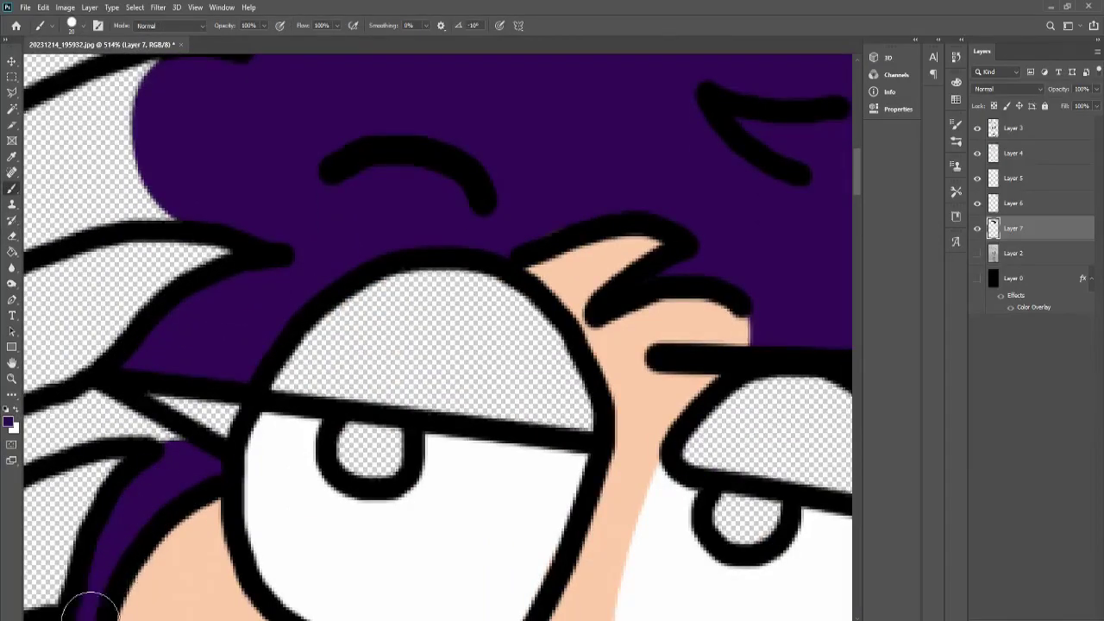
scroll(432, 345, down, 3)
scroll(431, 345, down, 3)
scroll(382, 291, up, 4)
mouse_move(449, 207)
mouse_down()
mouse_move(382, 291)
mouse_move(432, 363)
mouse_up()
key(e)
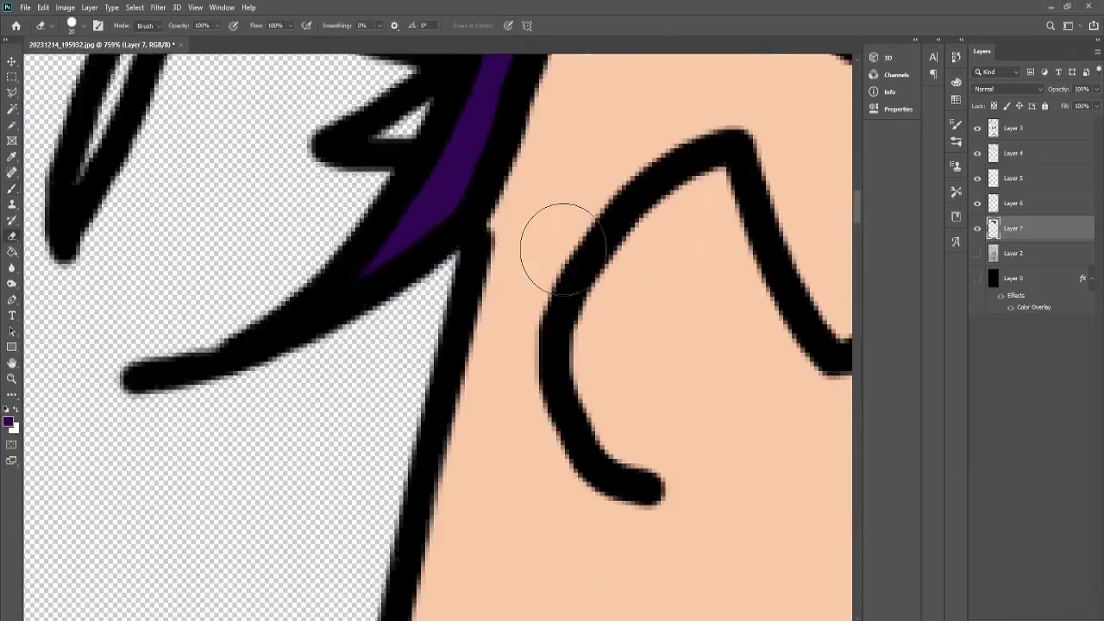
scroll(563, 250, down, 3)
scroll(785, 194, up, 2)
key(b)
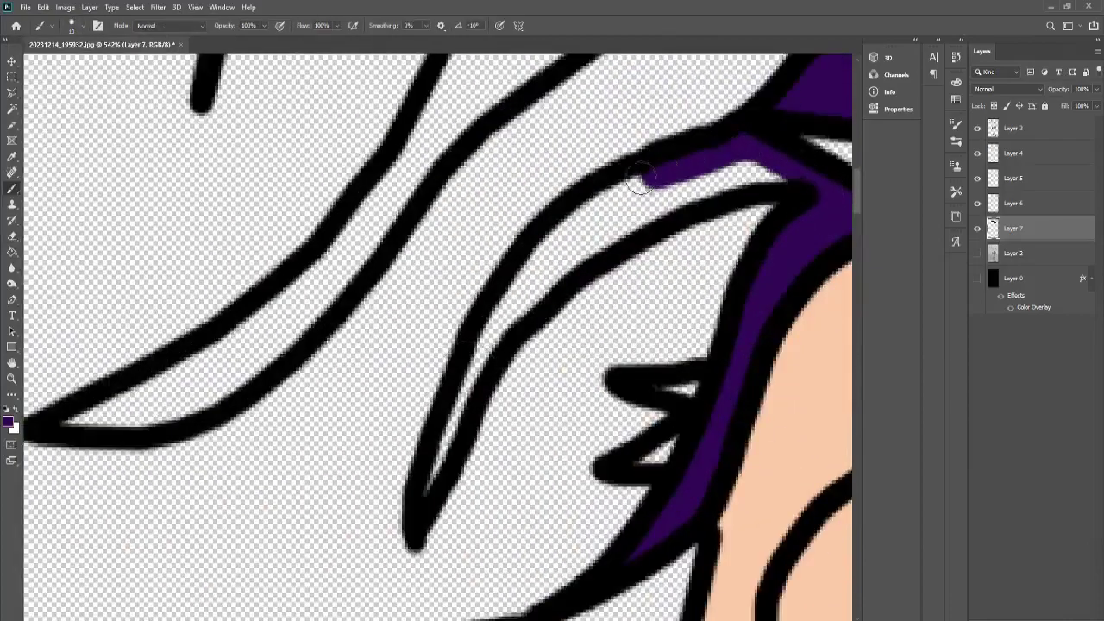
drag(424, 473, 768, 176)
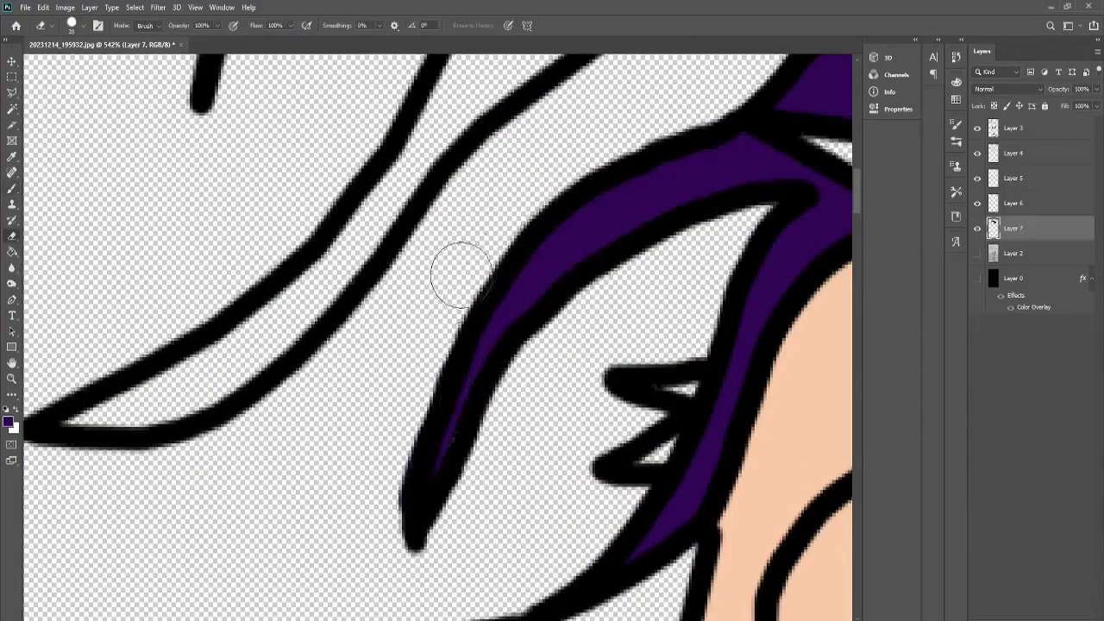
scroll(639, 345, up, 2)
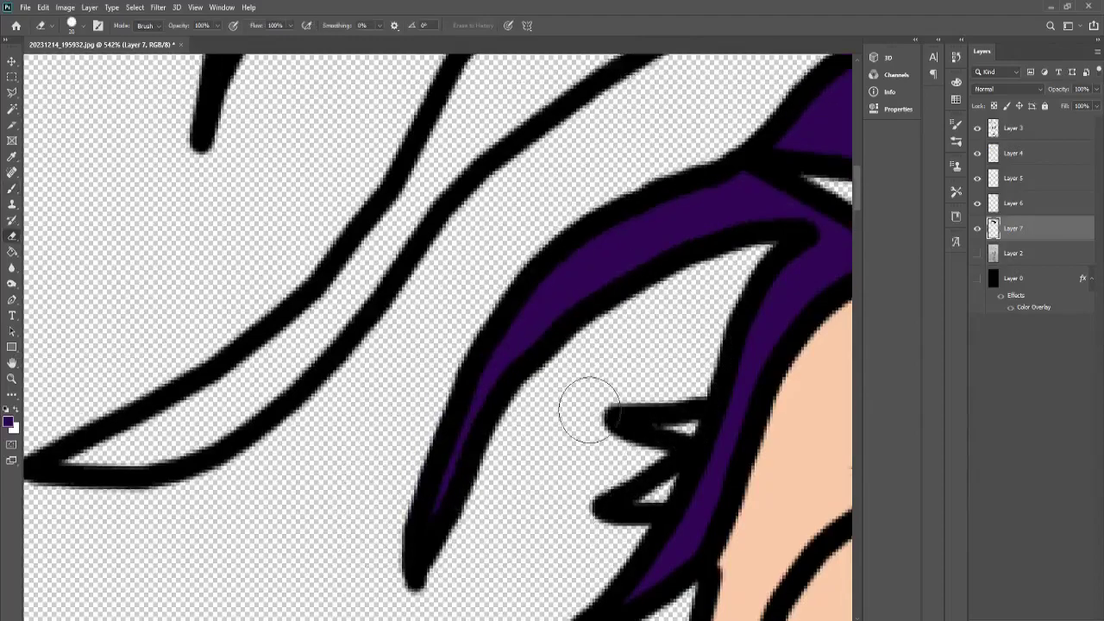
scroll(595, 397, up, 1)
Fill the lower-left and upper hair strands with purple
key(b)
drag(168, 487, 101, 486)
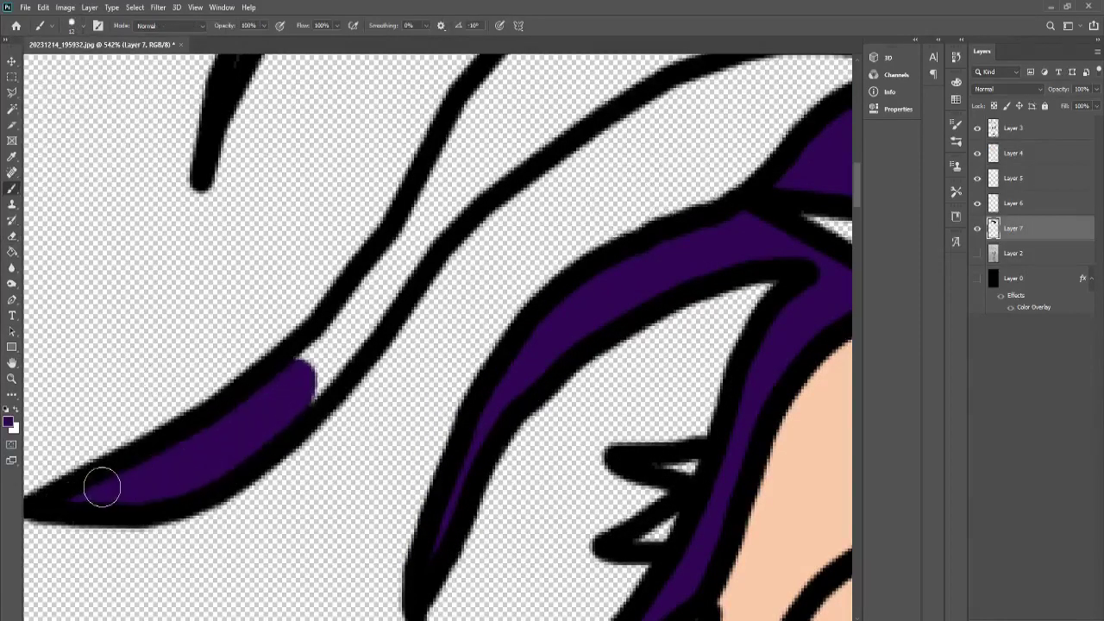
scroll(43, 565, down, 1)
drag(179, 352, 215, 320)
scroll(121, 466, down, 1)
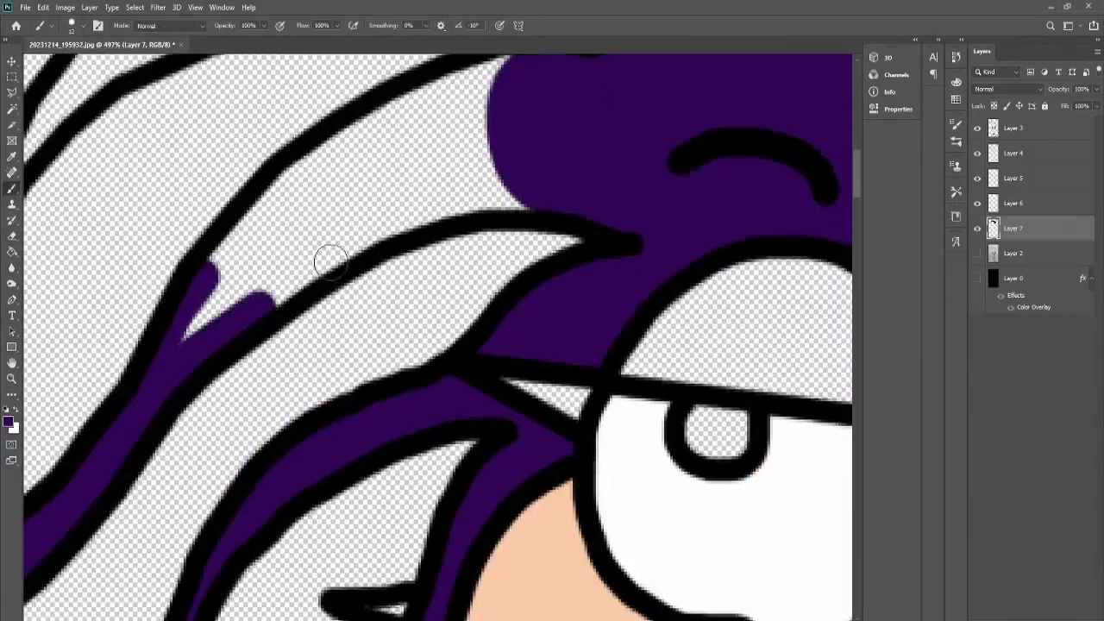
drag(331, 261, 262, 227)
scroll(261, 227, up, 1)
click(72, 25)
mouse_move(216, 389)
mouse_down()
mouse_move(563, 282)
mouse_move(547, 222)
mouse_up()
Paint another strand and close the gaps under the top and right hair outlines
scroll(547, 222, down, 2)
drag(308, 284, 752, 61)
scroll(585, 142, down, 2)
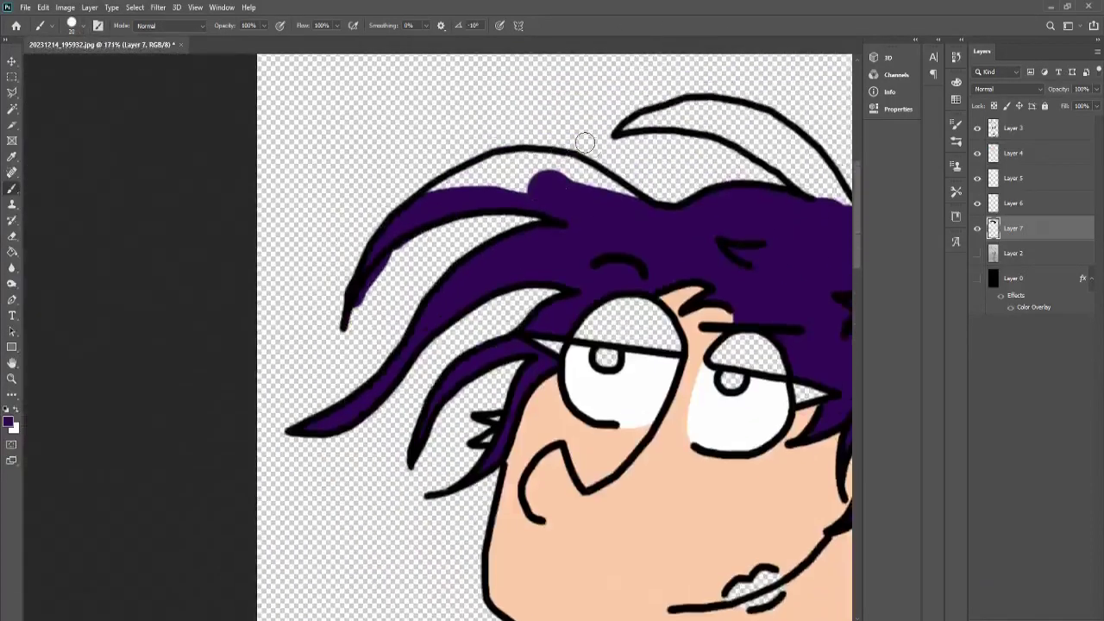
scroll(585, 142, up, 3)
drag(585, 142, 541, 213)
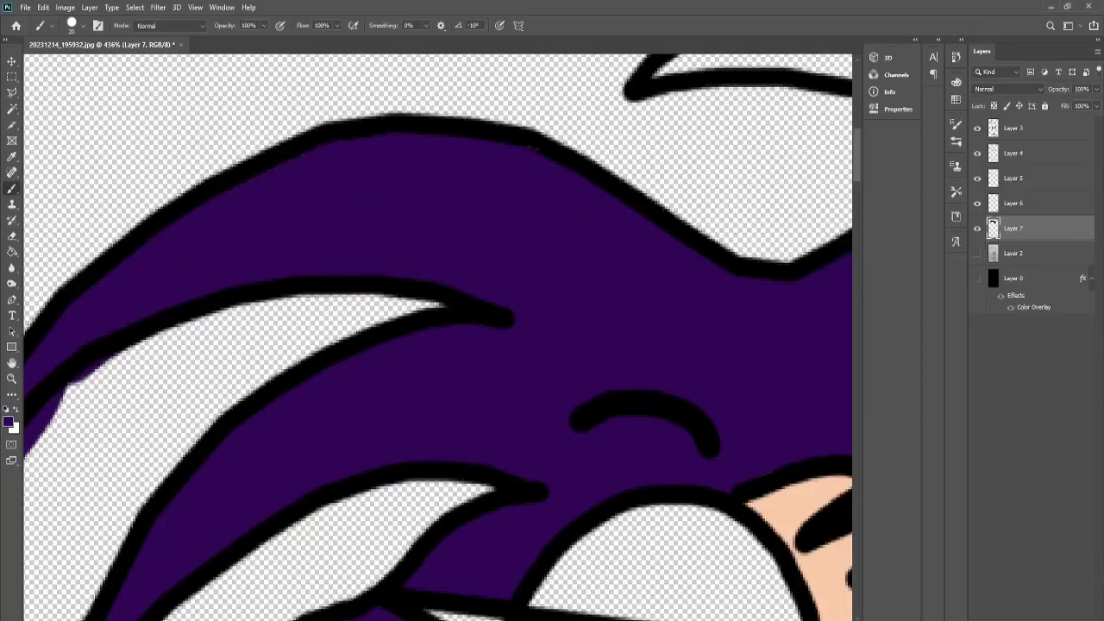
scroll(570, 222, down, 2)
scroll(569, 222, up, 3)
mouse_move(320, 284)
mouse_down()
mouse_move(609, 165)
mouse_move(682, 296)
mouse_up()
scroll(758, 307, up, 1)
mouse_move(759, 307)
mouse_down()
mouse_move(641, 271)
mouse_move(690, 216)
mouse_up()
Erase stray purple past the top hair outline and on the left strand
key(e)
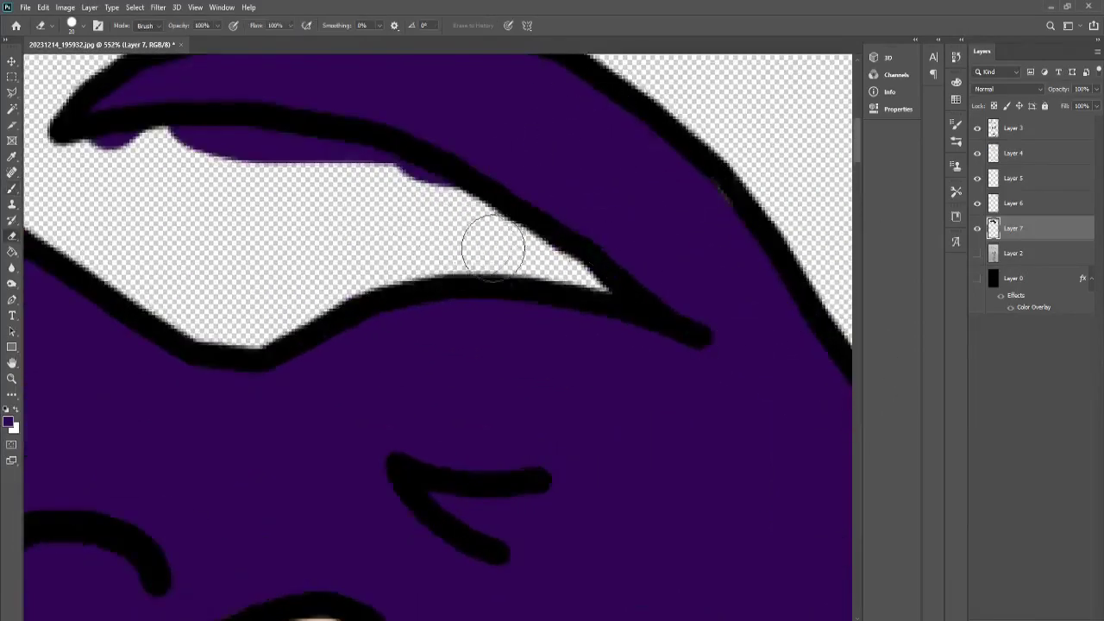
drag(548, 261, 147, 153)
scroll(148, 153, down, 5)
scroll(419, 190, up, 5)
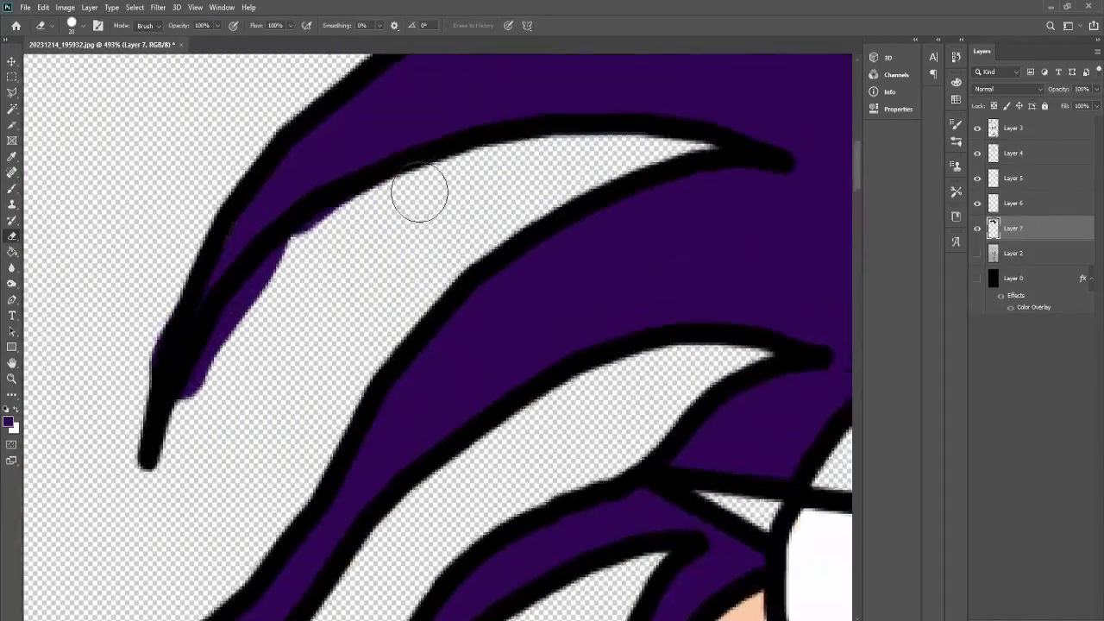
drag(419, 190, 204, 386)
scroll(204, 385, down, 3)
scroll(266, 259, down, 2)
scroll(624, 368, up, 3)
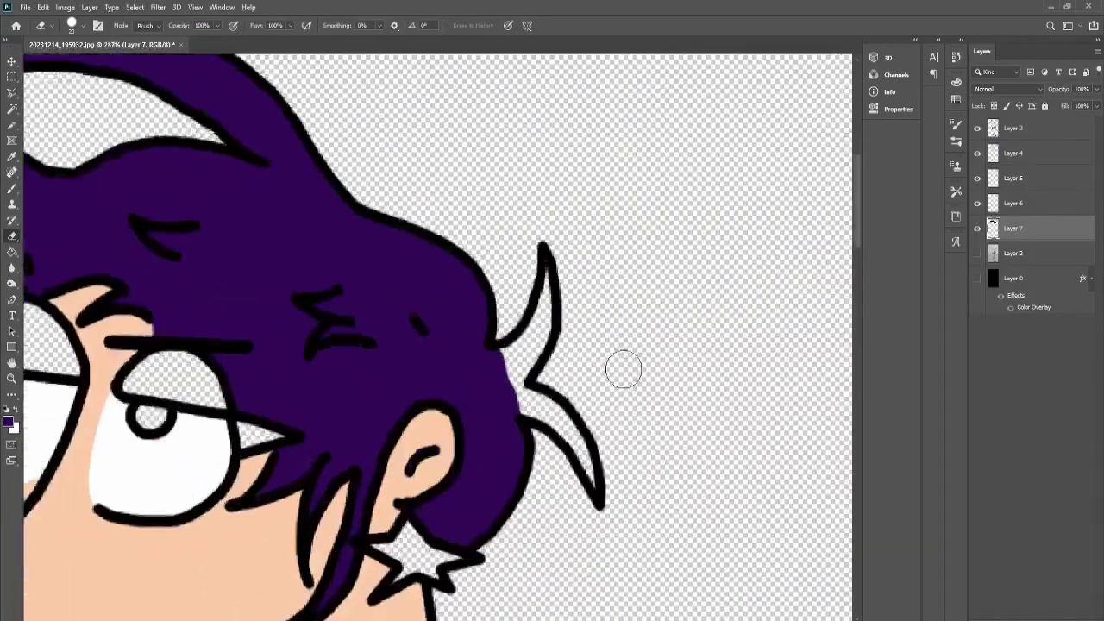
Fill the spiky hair tufts on the right with purple
key(b)
scroll(624, 368, up, 2)
drag(522, 229, 463, 386)
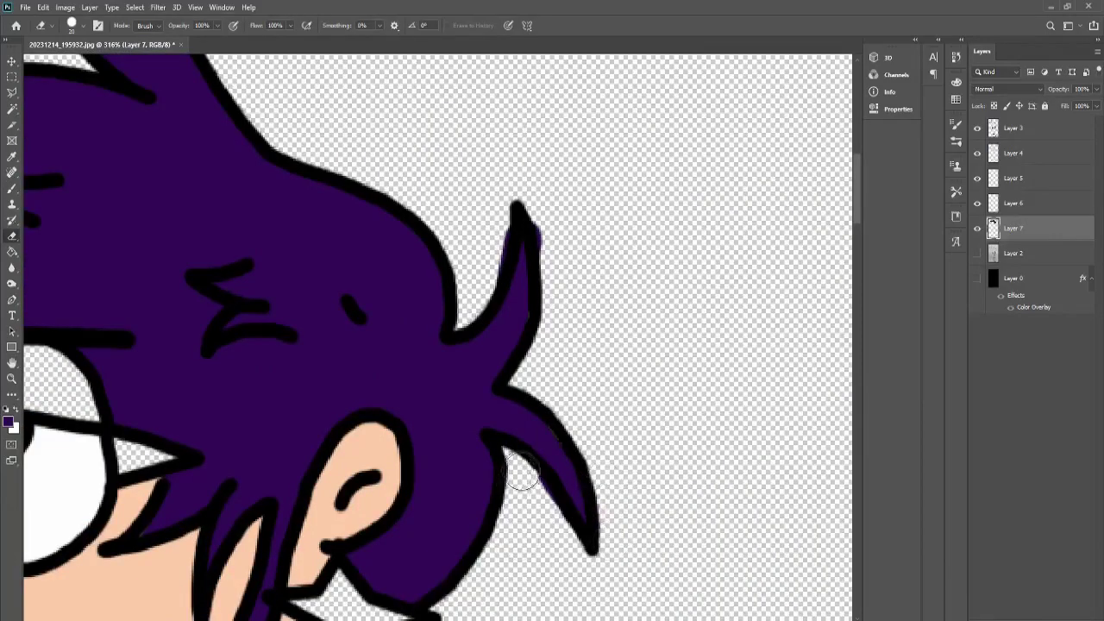
scroll(561, 536, up, 1)
scroll(458, 262, down, 5)
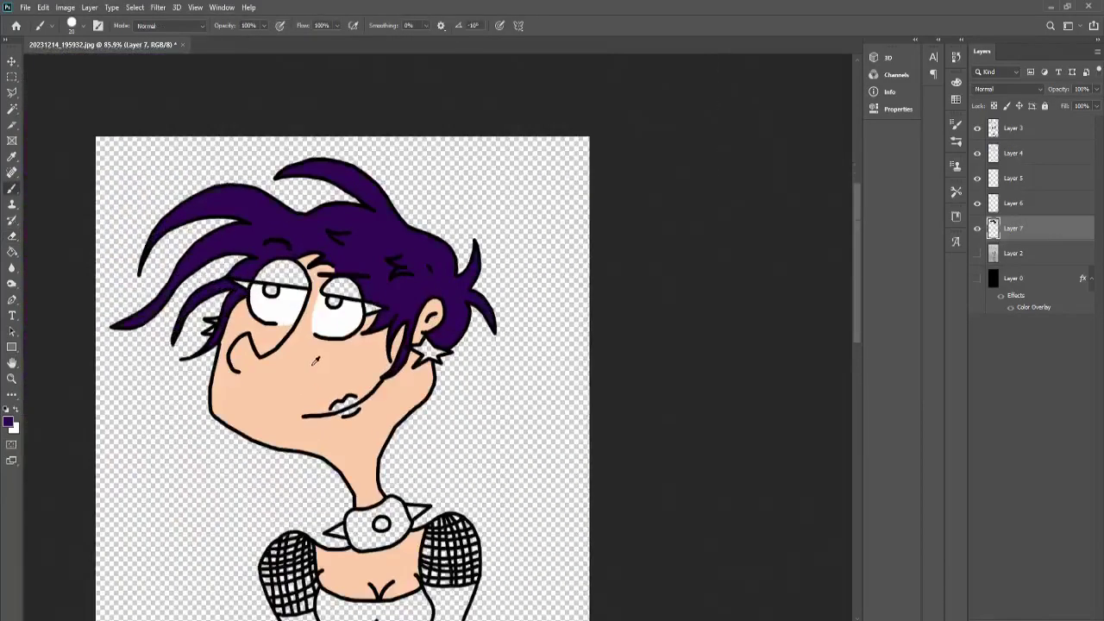
Choose dark blue and paint the shorts' waistband and legs
scroll(427, 487, down, 2)
key(i)
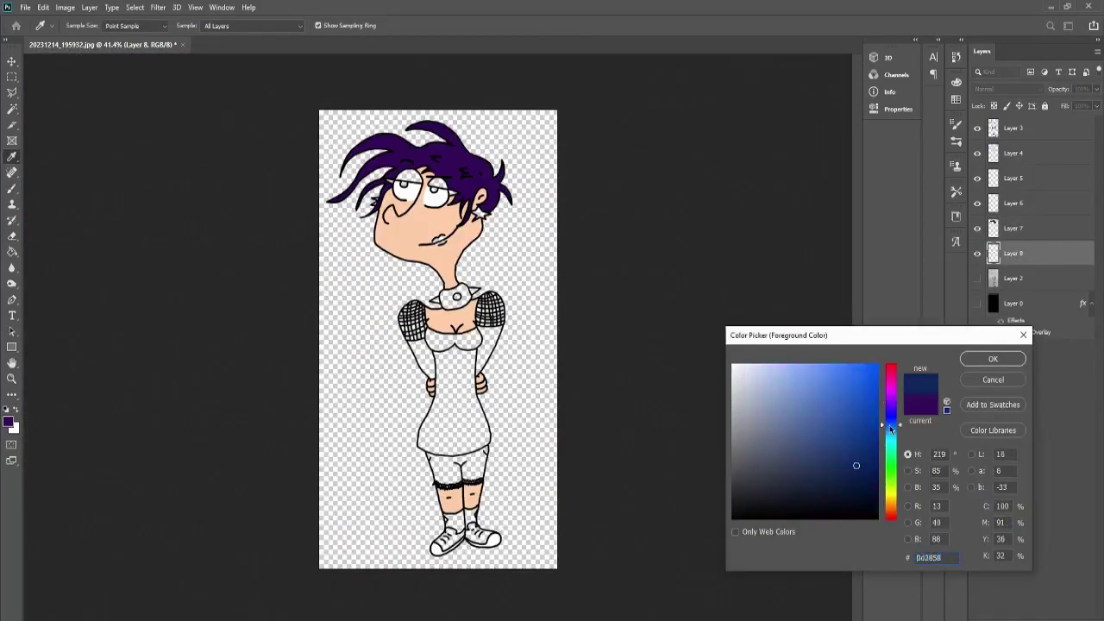
key(Return)
key(b)
scroll(457, 297, up, 10)
drag(267, 363, 604, 429)
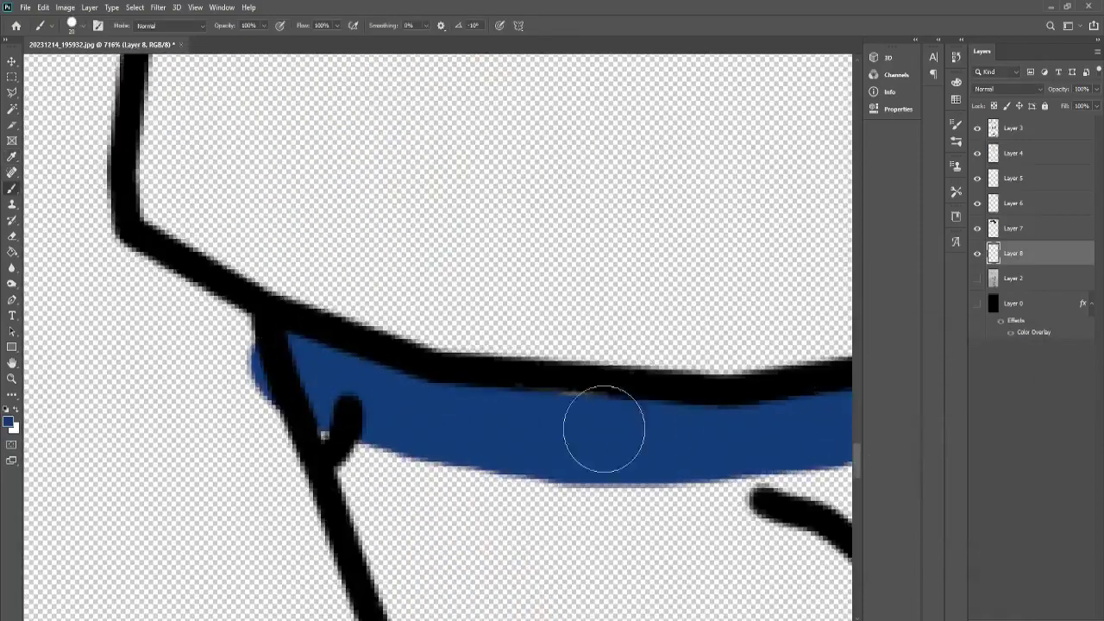
key(b)
drag(345, 444, 414, 604)
Fill the upper part and remaining gaps of the shorts blue
scroll(405, 596, down, 3)
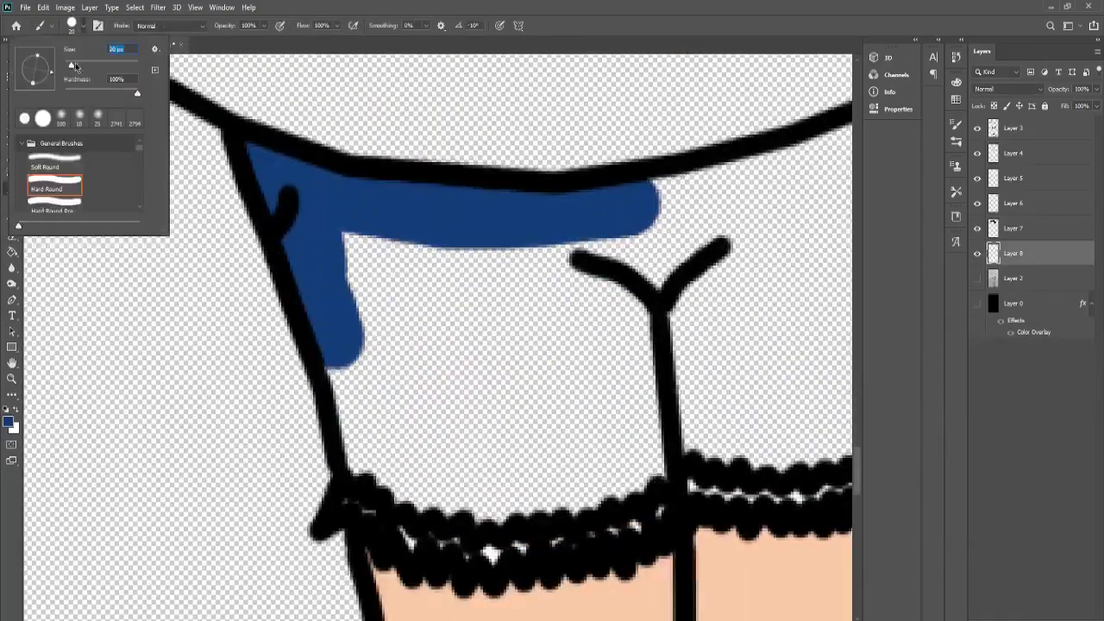
mouse_move(362, 294)
mouse_down()
mouse_move(666, 515)
mouse_move(584, 353)
mouse_up()
scroll(584, 353, down, 1)
mouse_move(707, 323)
mouse_down()
mouse_move(455, 604)
mouse_move(561, 483)
mouse_up()
scroll(510, 489, down, 3)
Add a new Layer 9 for the next colour
key(ctrl+0)
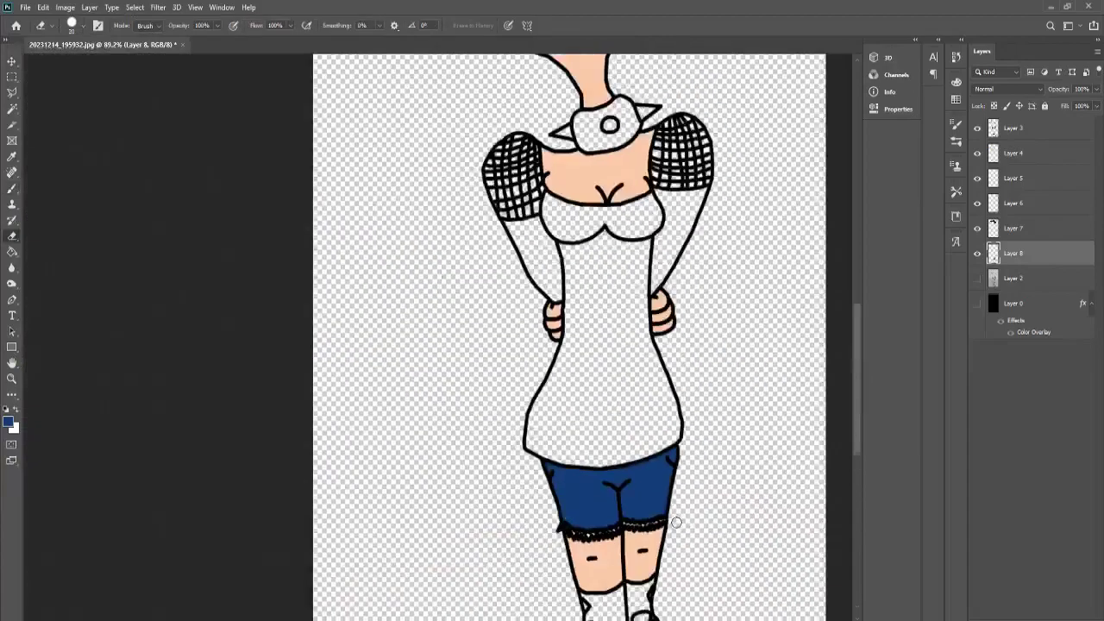
key(ctrl+shift+n)
key(Return)
Set the foreground to magenta and paint both socks
click(9, 421)
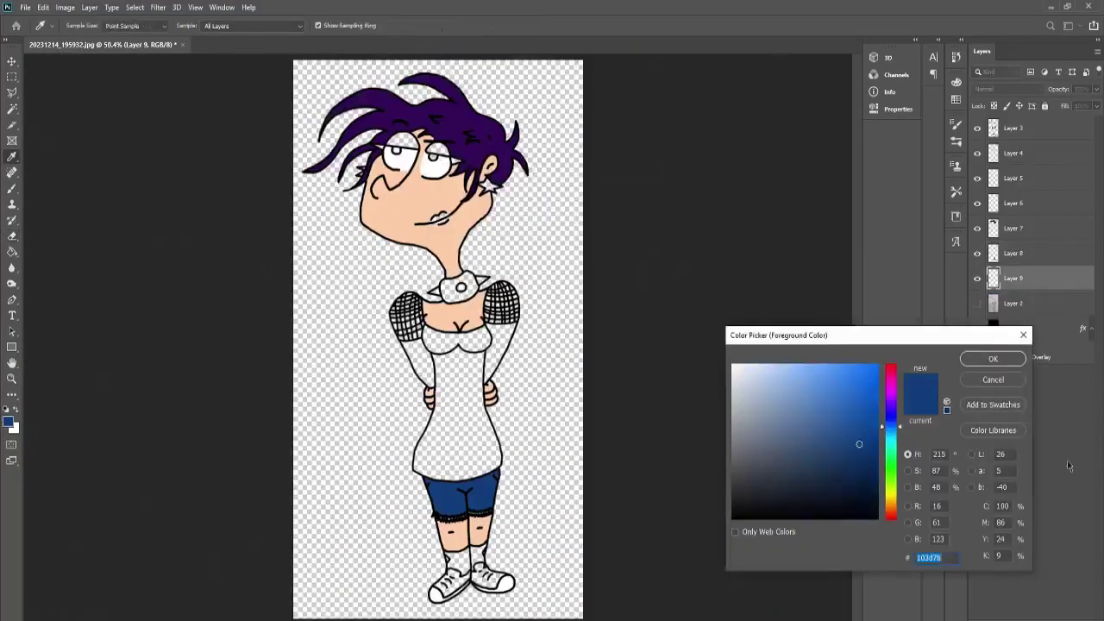
click(882, 387)
click(1001, 358)
key(b)
scroll(580, 218, up, 5)
scroll(580, 219, down, 5)
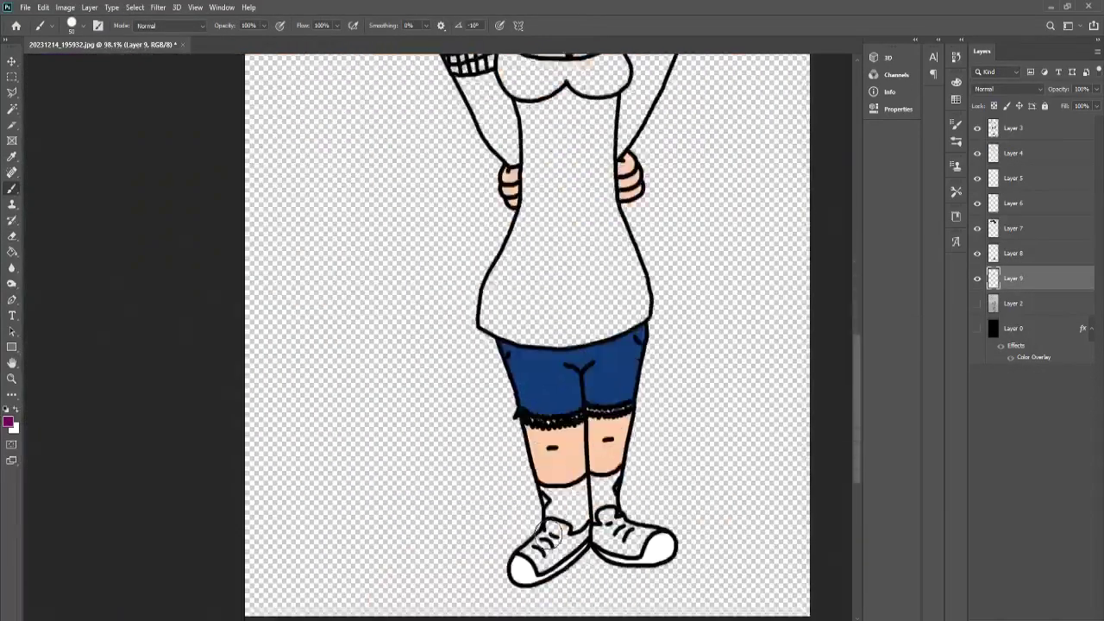
scroll(518, 247, up, 6)
mouse_move(481, 345)
mouse_down()
mouse_move(707, 461)
mouse_move(754, 333)
mouse_up()
scroll(753, 333, down, 3)
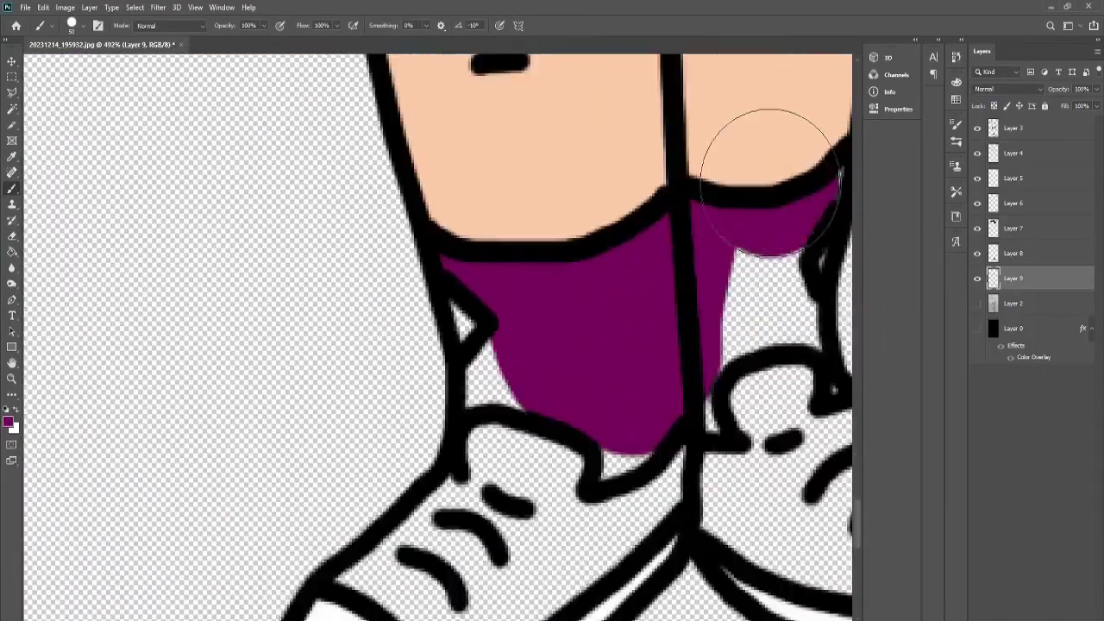
drag(771, 160, 715, 291)
Resize the brush and paint the left and right eyelids magenta
click(72, 25)
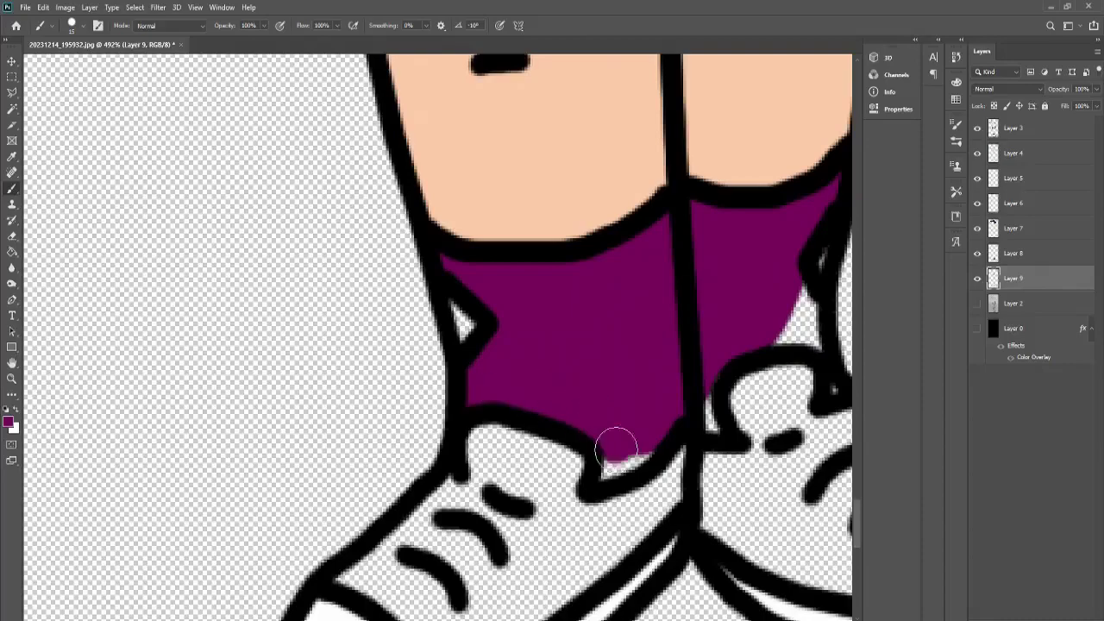
scroll(754, 241, up, 5)
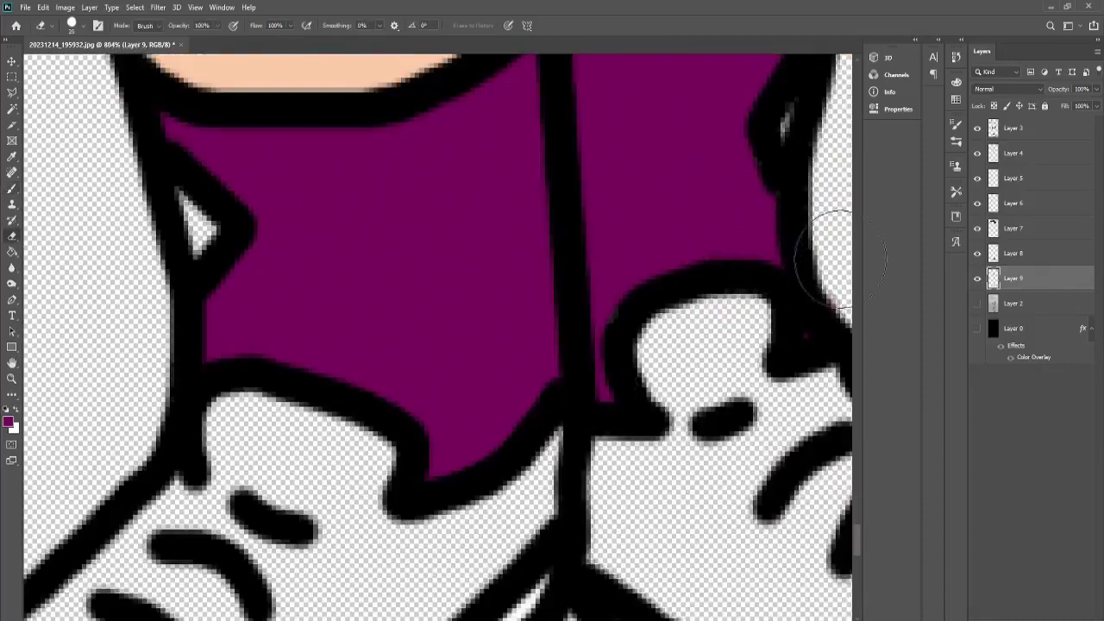
scroll(665, 249, down, 10)
scroll(443, 247, up, 5)
scroll(382, 264, up, 5)
key(b)
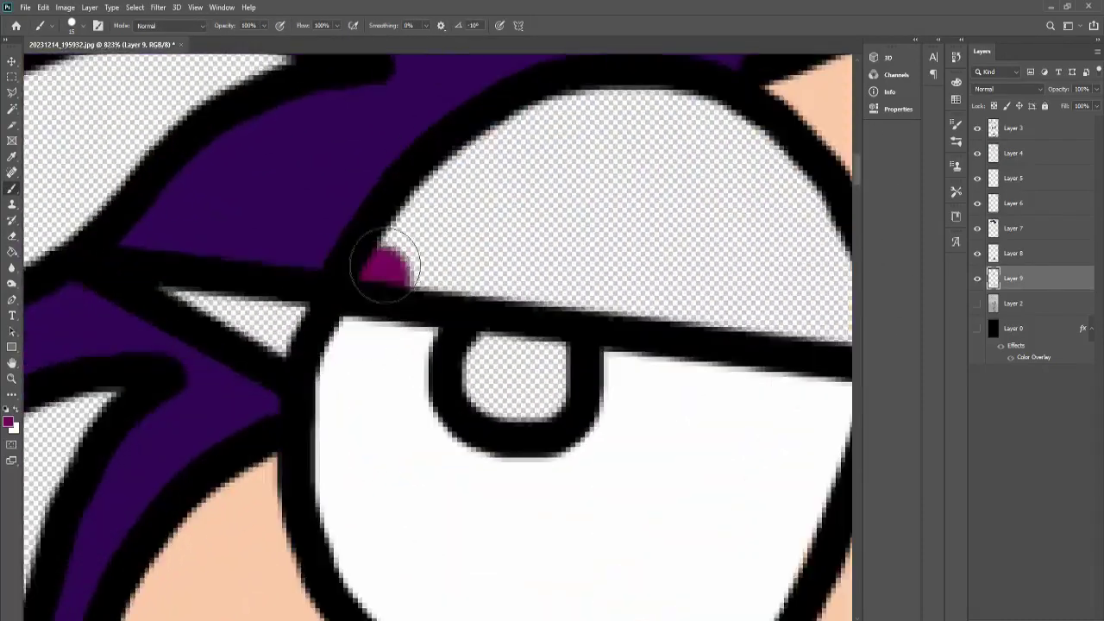
mouse_move(382, 264)
mouse_down()
mouse_move(676, 313)
mouse_move(512, 244)
mouse_up()
scroll(713, 426, down, 3)
key(b)
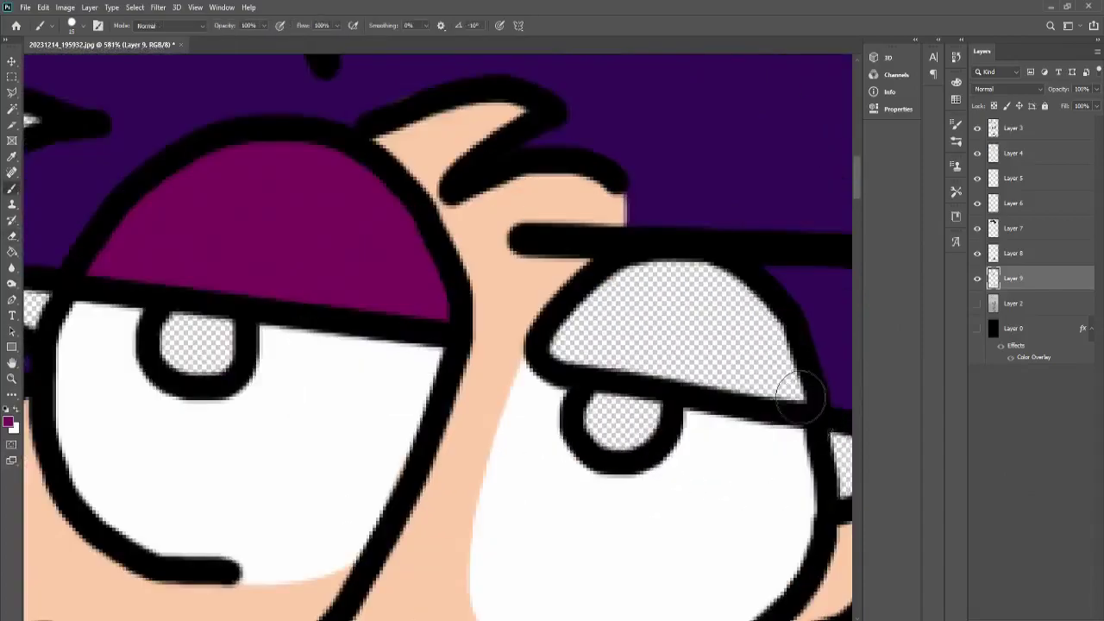
drag(638, 362, 734, 285)
scroll(691, 302, down, 2)
scroll(535, 390, down, 3)
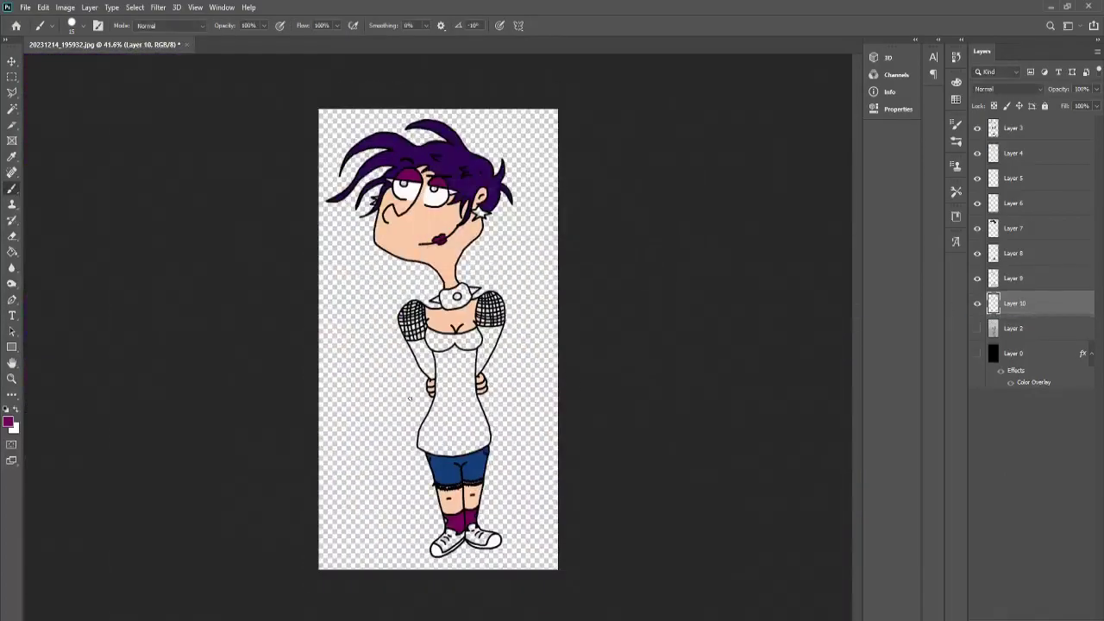
Choose a near-black foreground colour and paint the collar dark
click(9, 421)
click(993, 360)
key(b)
scroll(562, 227, up, 2)
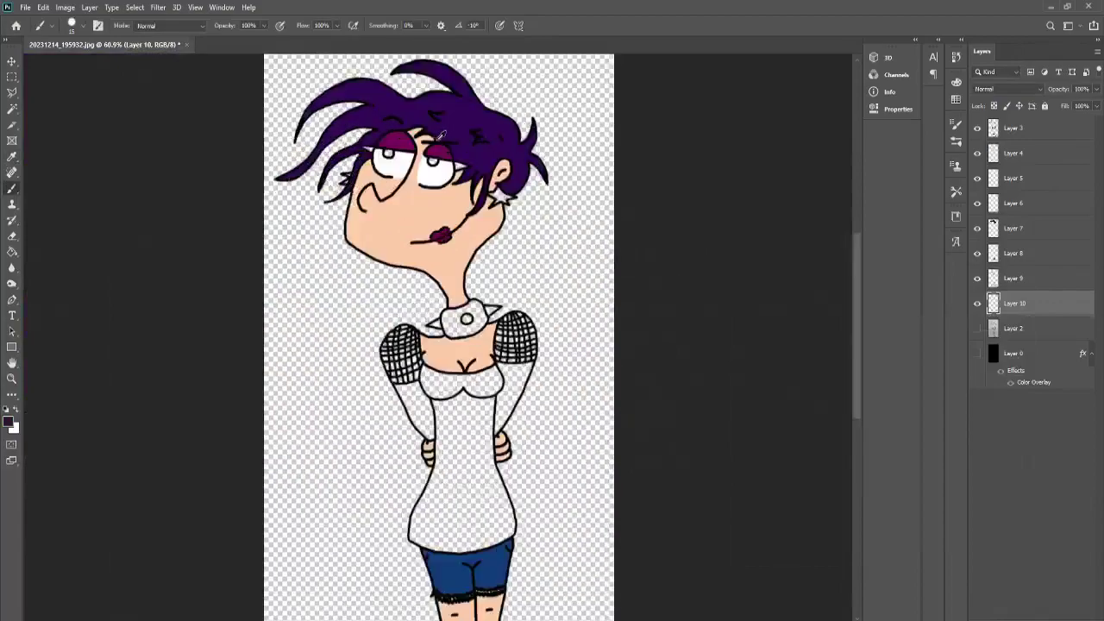
scroll(562, 227, up, 5)
scroll(358, 314, down, 4)
scroll(432, 508, up, 5)
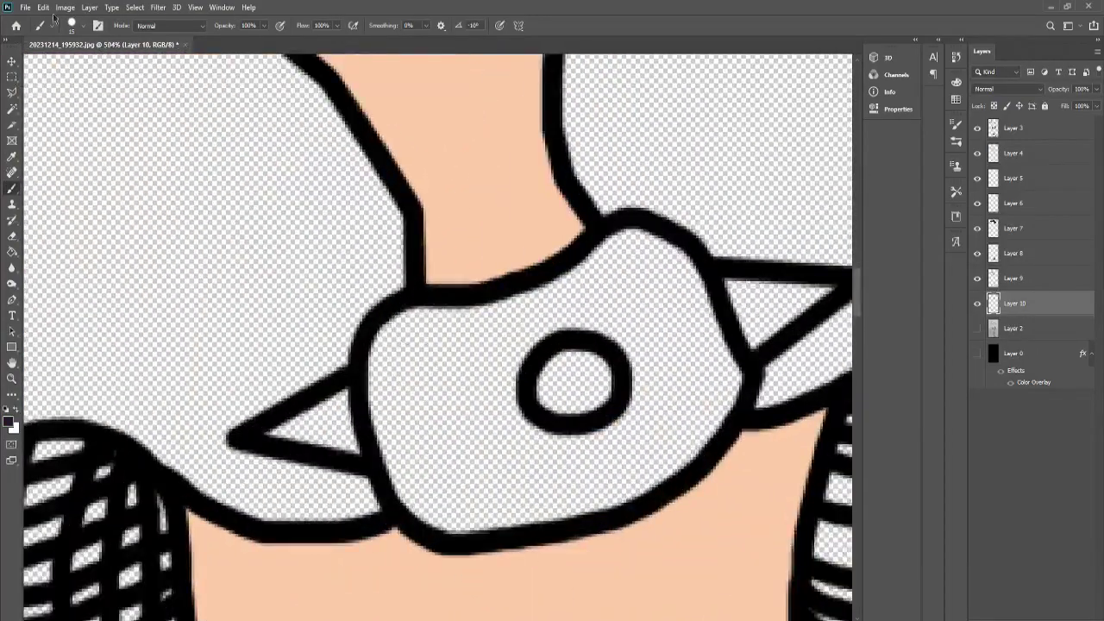
mouse_move(484, 285)
mouse_down()
mouse_move(603, 471)
mouse_move(624, 288)
mouse_move(458, 523)
mouse_move(493, 547)
mouse_up()
Paint the shirt dark grey across the torso and both sides
scroll(354, 513, down, 3)
scroll(354, 513, up, 2)
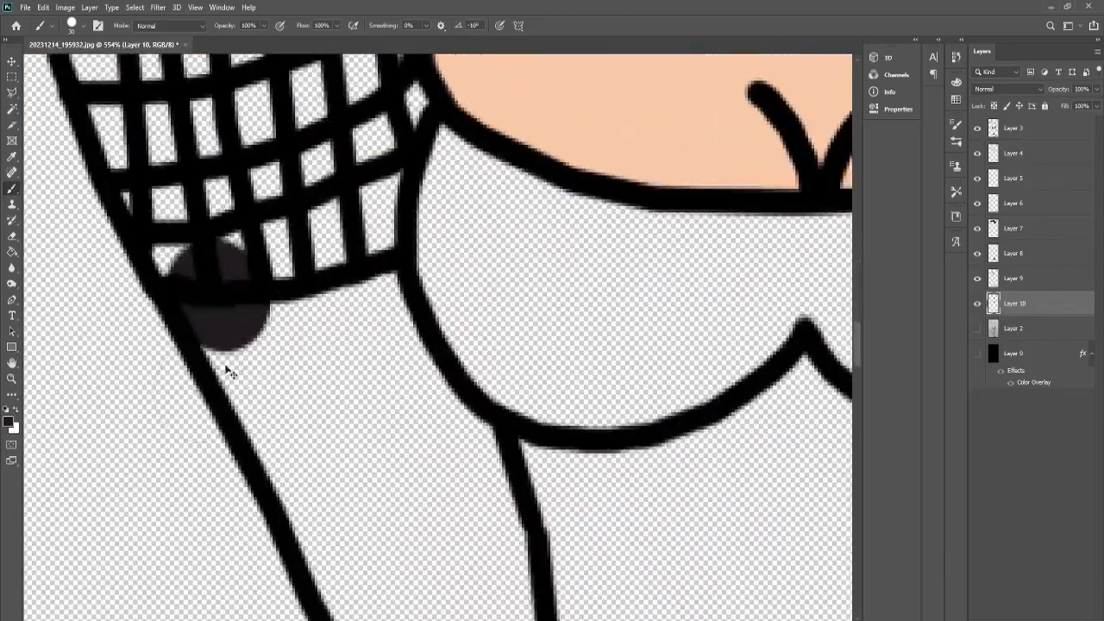
drag(227, 365, 492, 247)
scroll(290, 308, up, 1)
scroll(395, 481, up, 1)
mouse_move(291, 308)
mouse_down()
mouse_move(395, 480)
mouse_move(511, 444)
mouse_move(362, 224)
mouse_up()
key(e)
scroll(231, 326, down, 2)
mouse_move(647, 173)
mouse_down()
mouse_move(345, 296)
mouse_move(505, 389)
mouse_move(260, 490)
mouse_move(350, 522)
mouse_up()
scroll(260, 490, up, 1)
scroll(260, 490, down, 3)
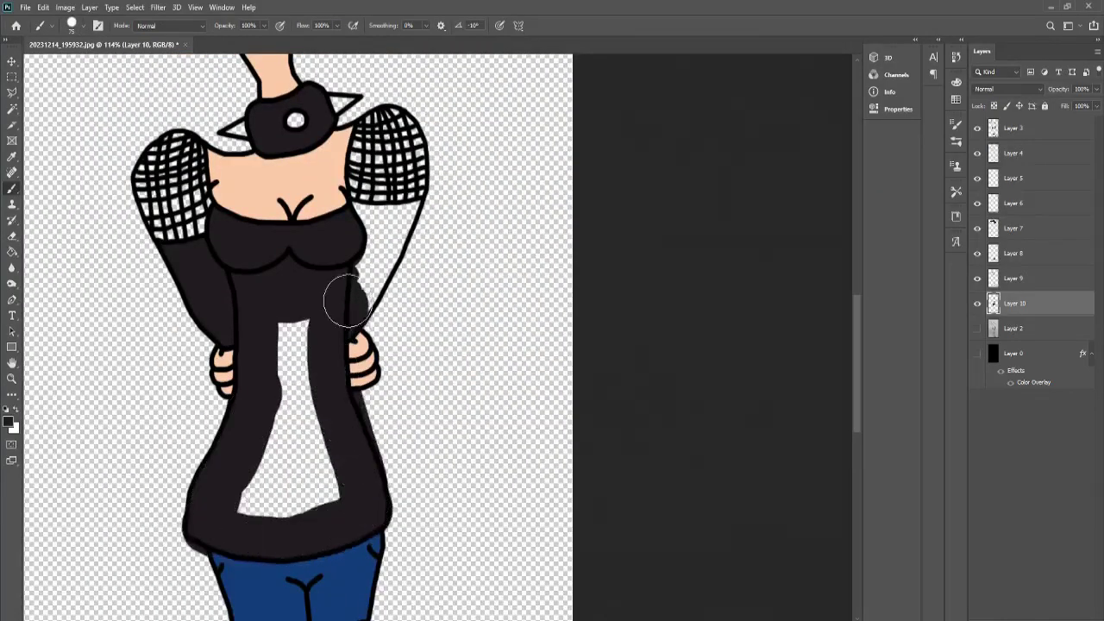
drag(387, 226, 250, 515)
scroll(250, 516, down, 2)
scroll(250, 515, up, 3)
Erase stray dark paint that spilled past the outlines
key(e)
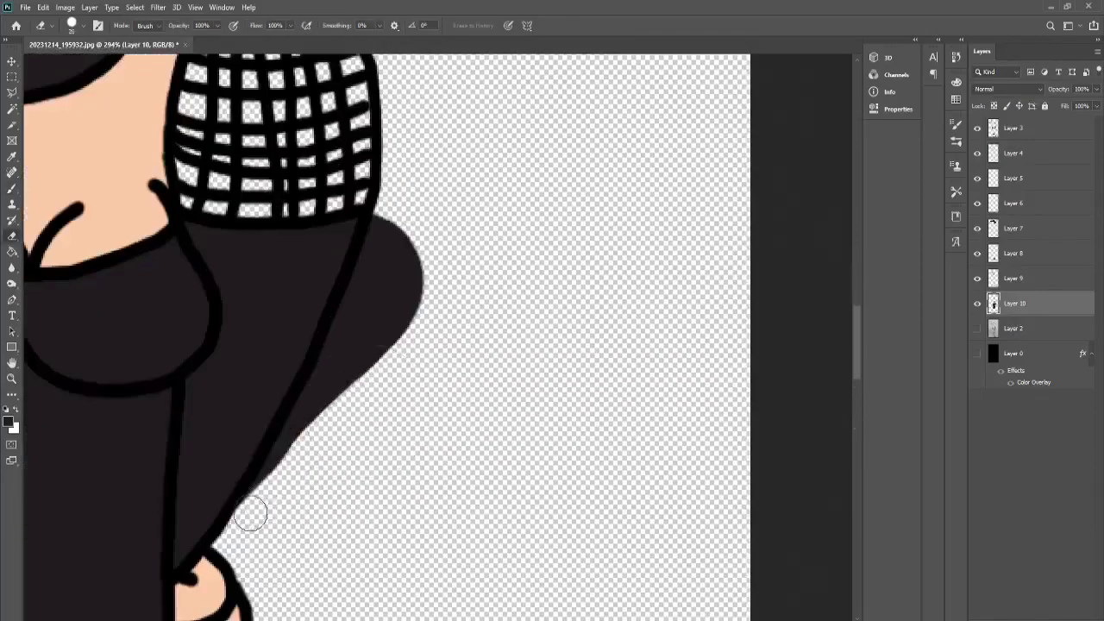
key(b)
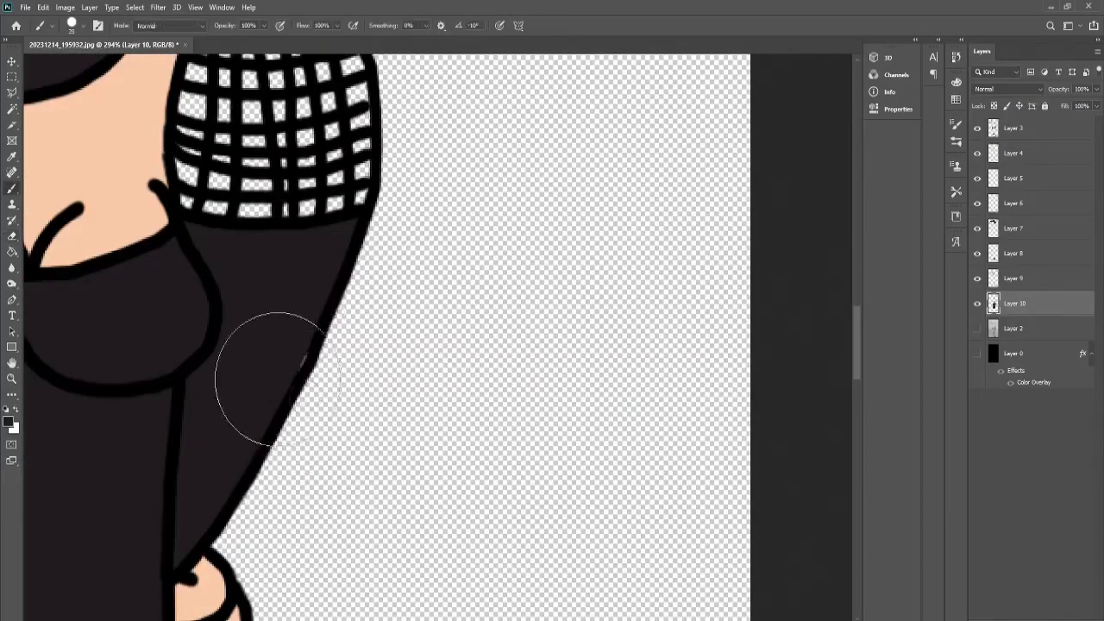
scroll(74, 242, down, 3)
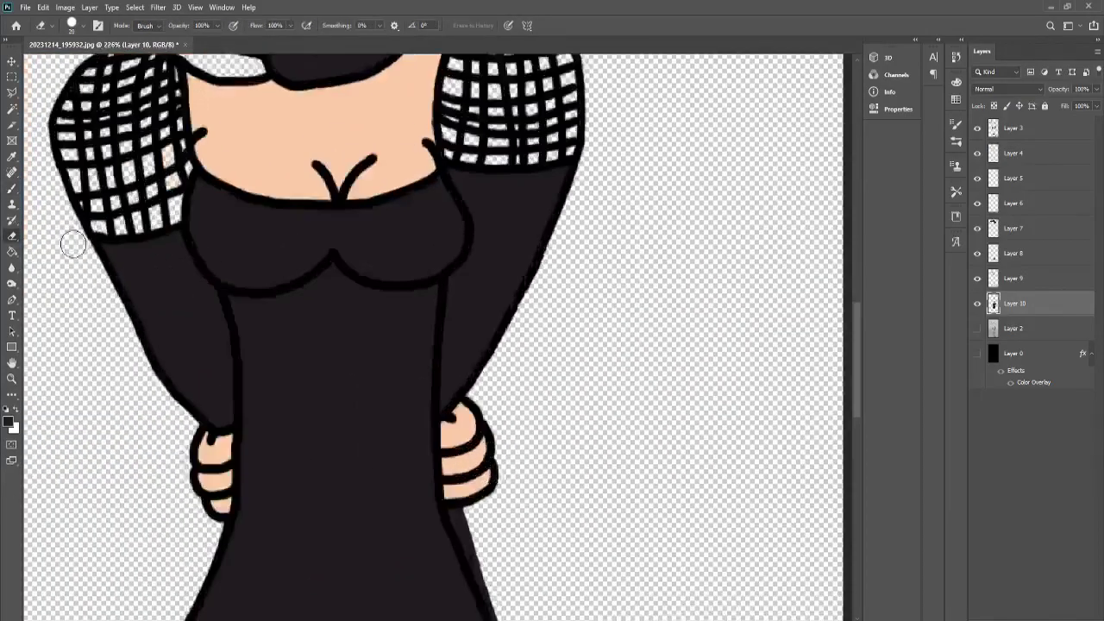
scroll(74, 241, up, 2)
scroll(250, 131, up, 3)
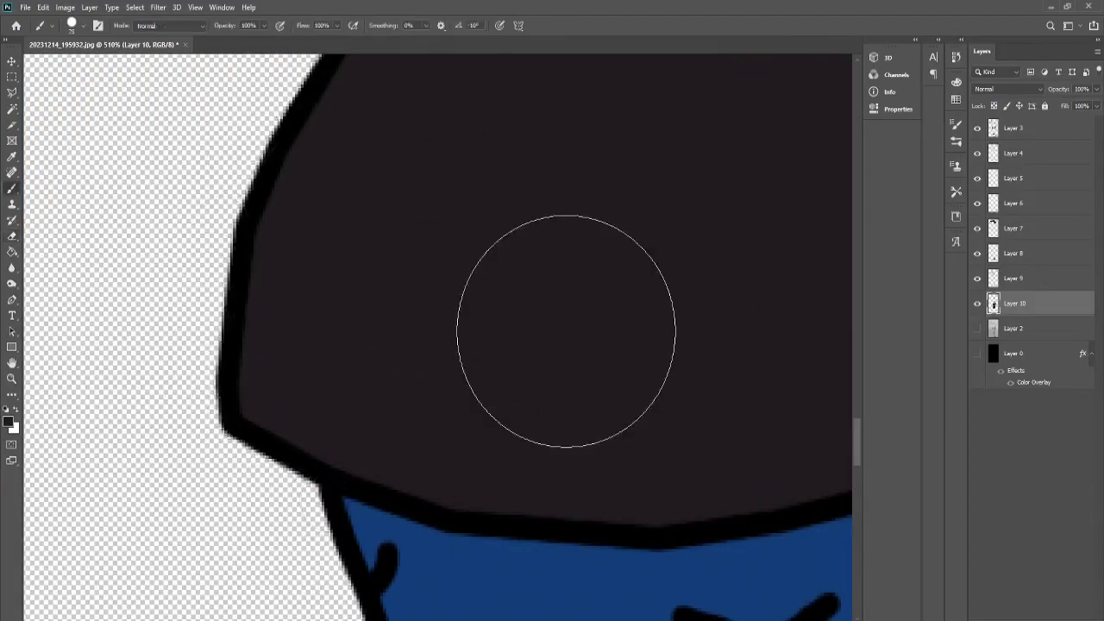
scroll(566, 330, down, 3)
scroll(510, 175, up, 3)
key(e)
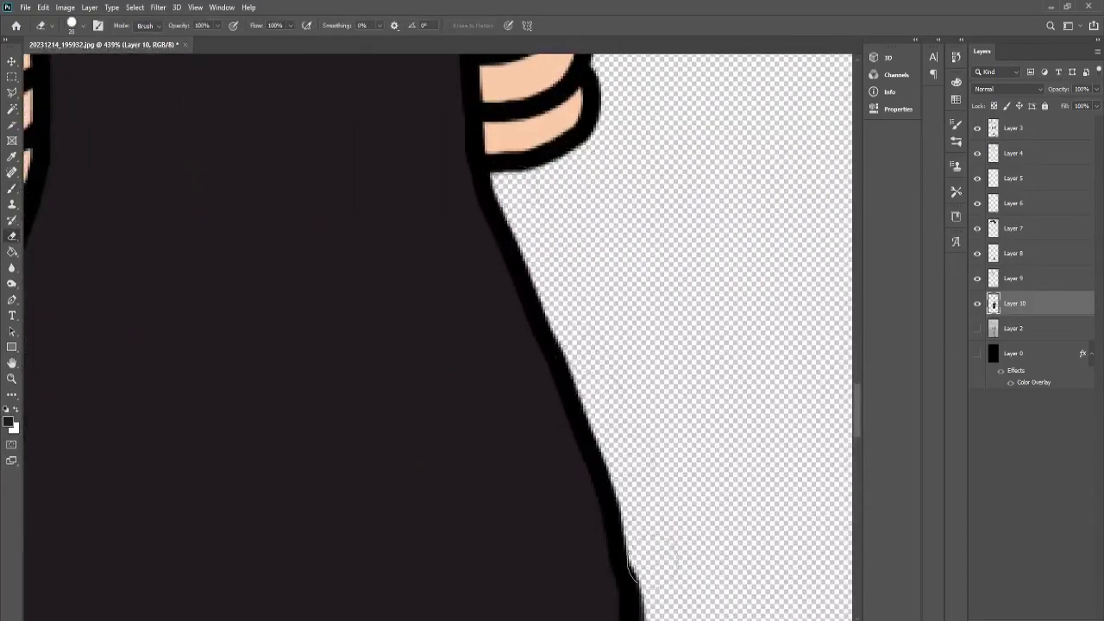
scroll(653, 561, down, 3)
scroll(653, 539, up, 1)
scroll(505, 184, down, 3)
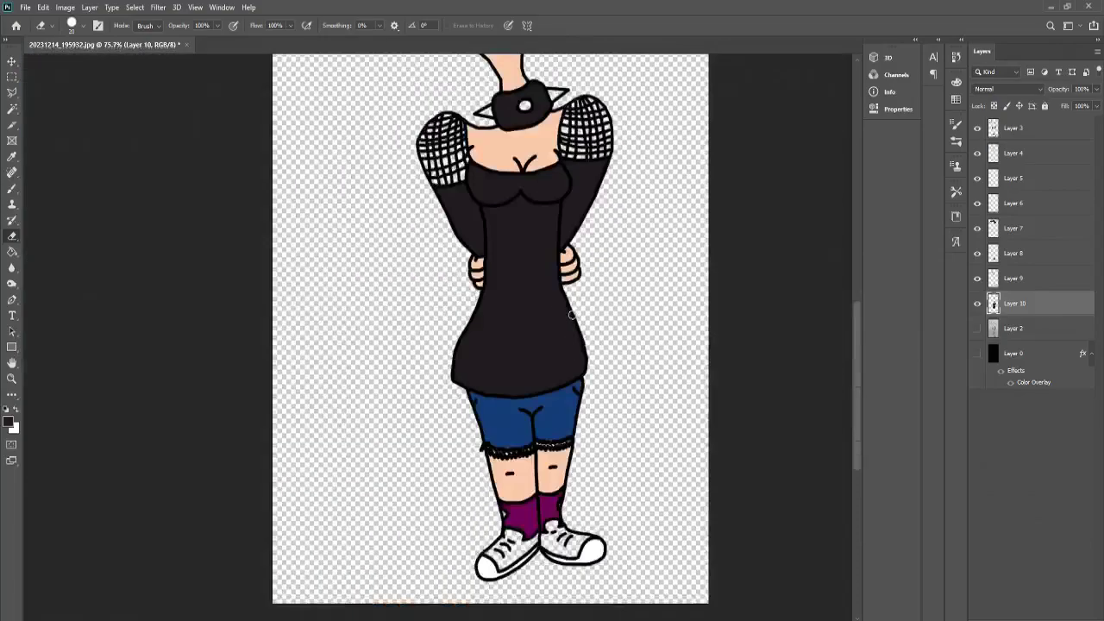
scroll(518, 517, up, 2)
scroll(474, 518, up, 2)
Set the brush to 50 px and paint both shoes dark grey
key(b)
click(78, 25)
text(50)
key(Return)
mouse_move(320, 288)
mouse_down()
mouse_move(444, 383)
mouse_move(431, 464)
mouse_move(637, 332)
mouse_move(821, 394)
mouse_up()
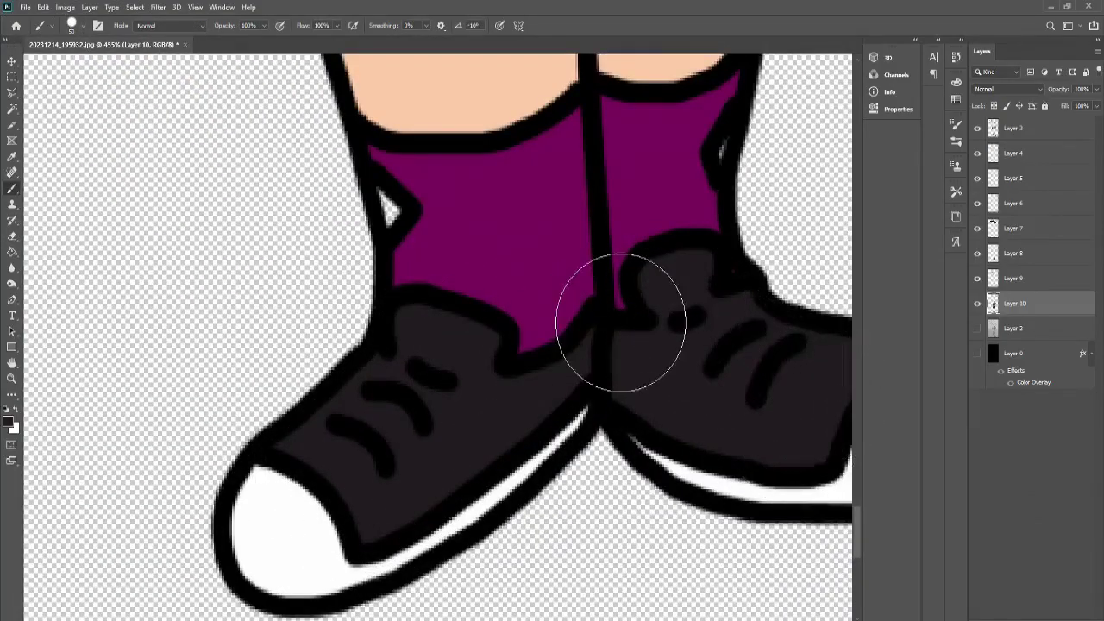
scroll(613, 327, down, 3)
scroll(555, 271, up, 2)
scroll(555, 271, down, 4)
scroll(427, 156, up, 2)
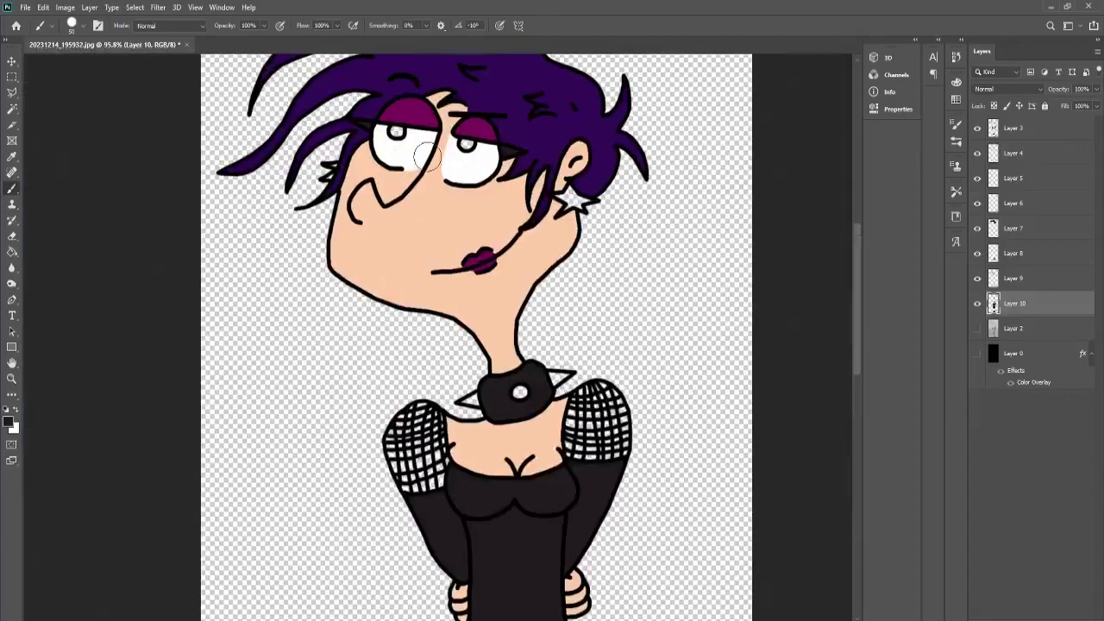
Add a new earring layer and set yellow paint with a smaller brush
key(ctrl+shift+alt+n)
click(8, 422)
click(918, 397)
click(993, 357)
scroll(561, 268, up, 5)
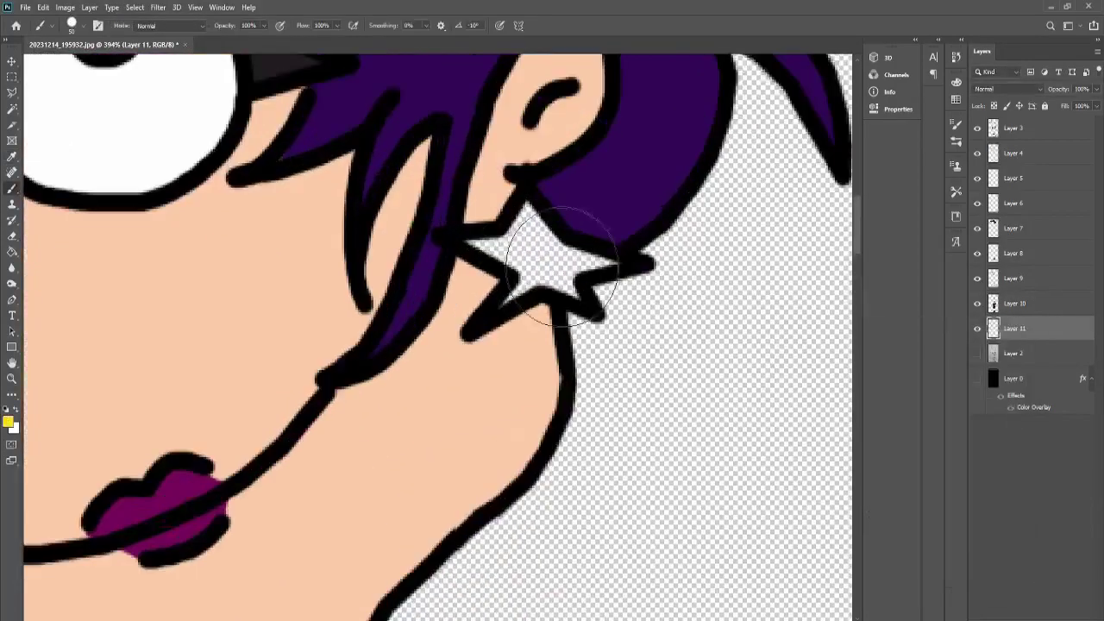
key(bracketleft)
key(bracketleft)
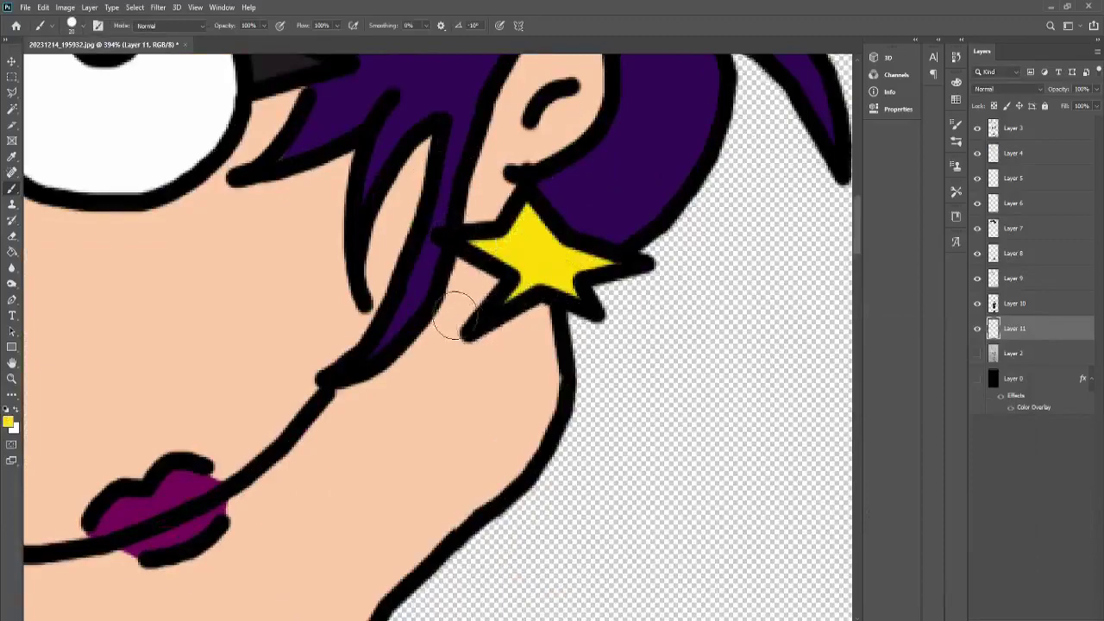
scroll(455, 317, up, 5)
right_click(104, 297)
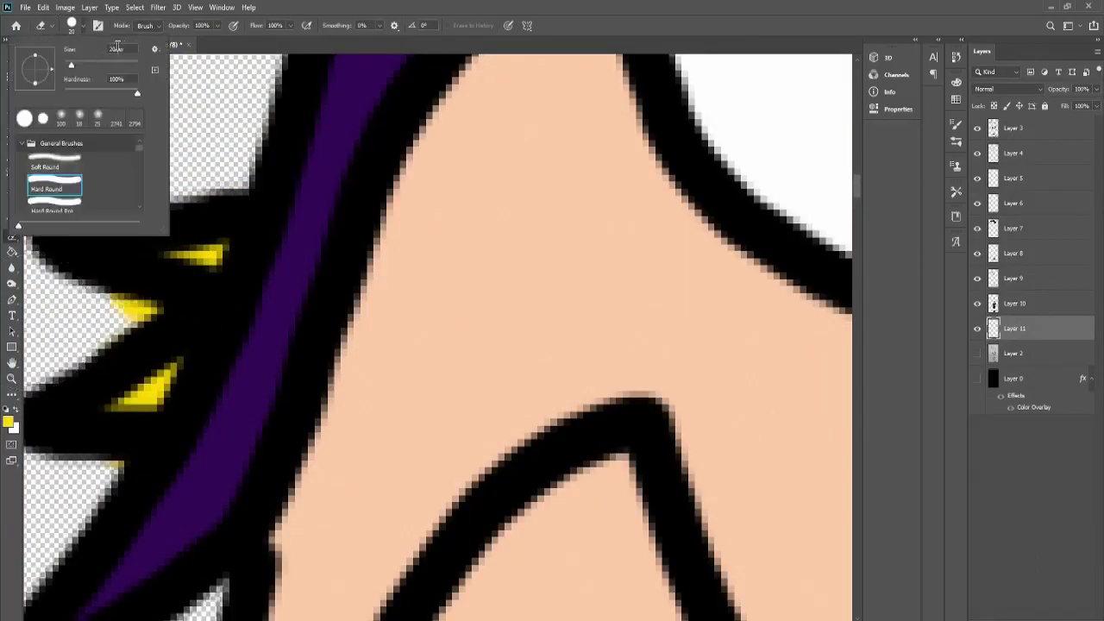
key(Escape)
scroll(107, 363, down, 8)
scroll(110, 377, down, 8)
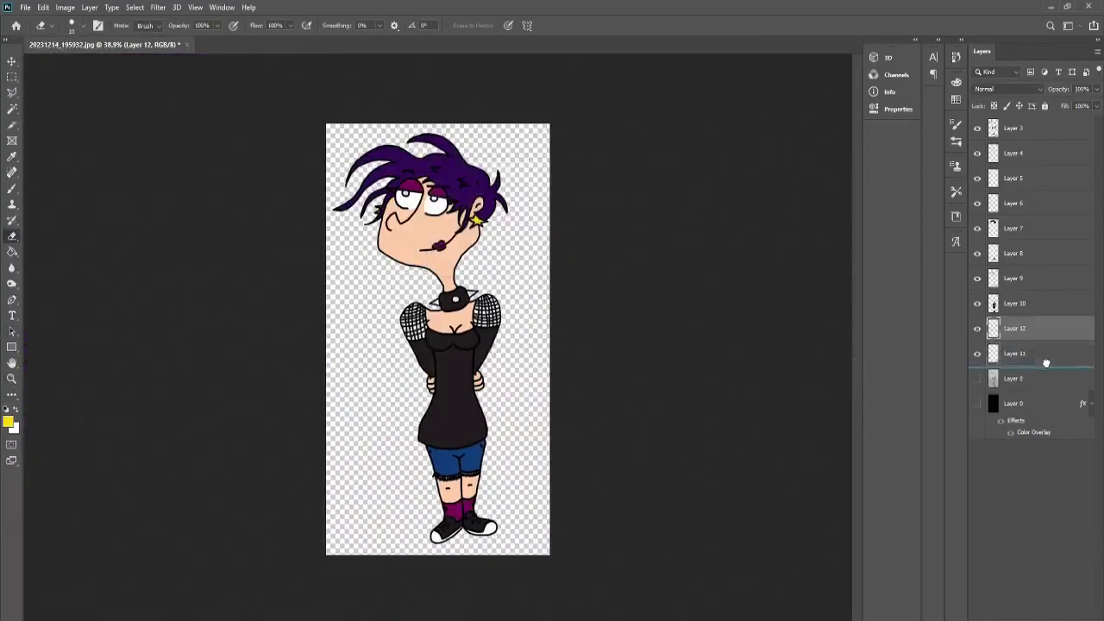
Move Layer 12 below Layer 11 and set the paint colour to grey
drag(1047, 364, 1047, 367)
key(i)
click(992, 361)
key(b)
scroll(451, 301, up, 10)
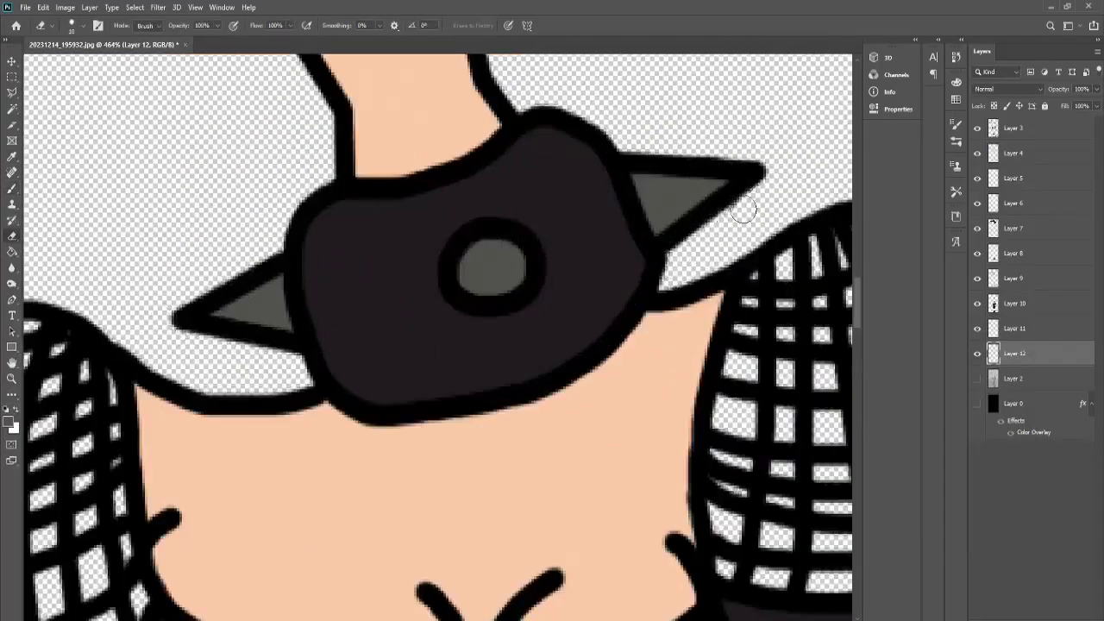
scroll(744, 209, down, 10)
On a new layer, paint skin colour into both sleeves' mesh holes
key(ctrl+shift+alt+n)
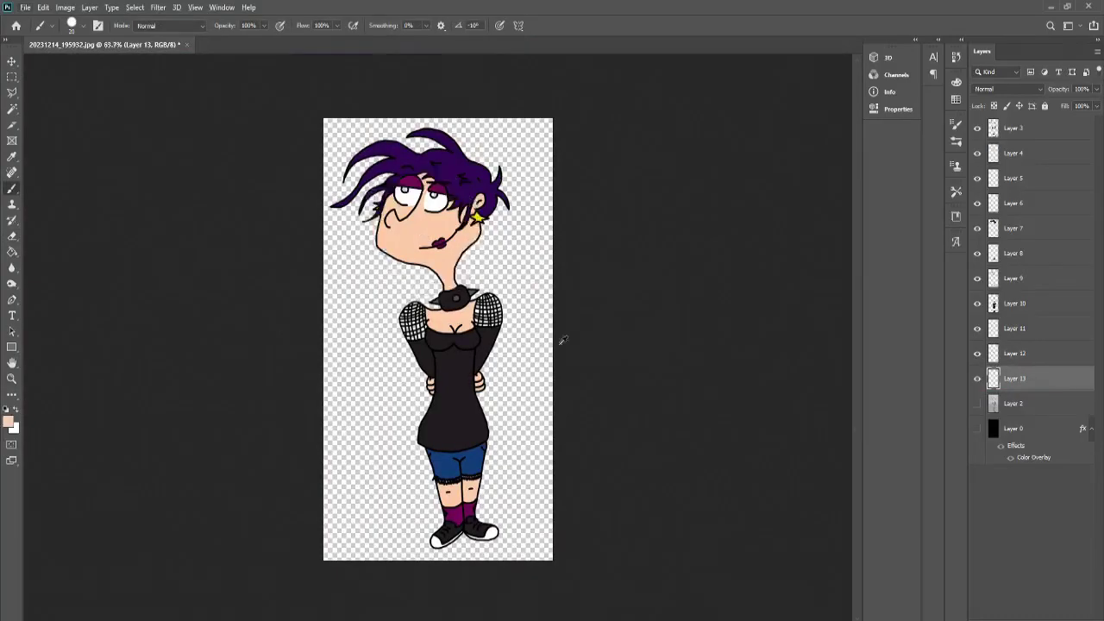
scroll(482, 296, up, 10)
mouse_move(475, 164)
mouse_down()
mouse_move(512, 420)
mouse_move(497, 319)
mouse_up()
scroll(449, 394, down, 10)
scroll(319, 242, up, 10)
drag(474, 207, 434, 488)
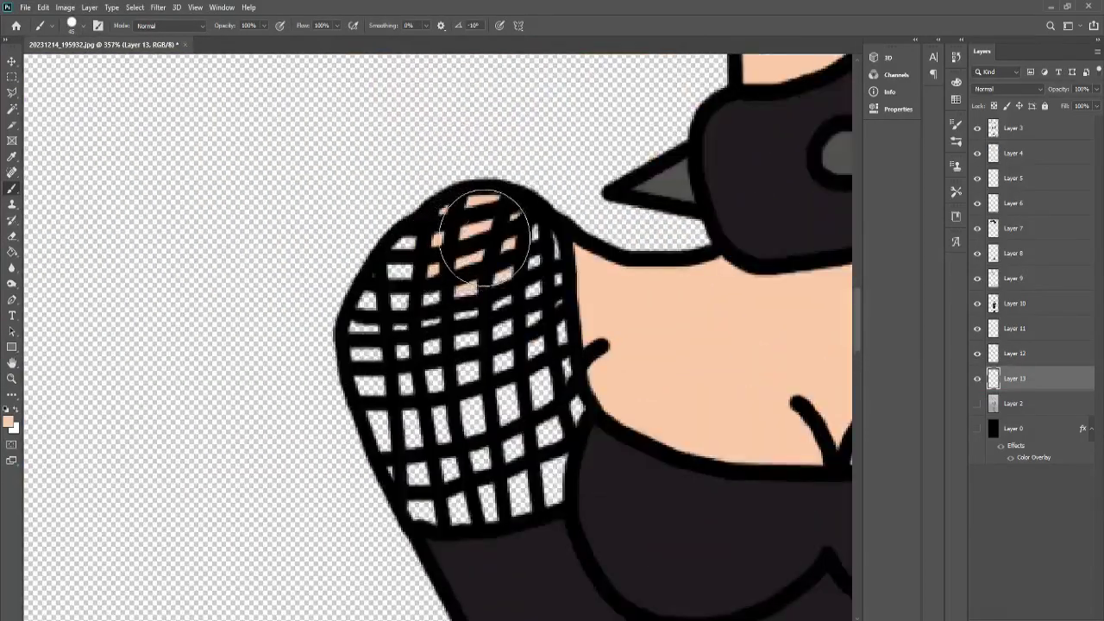
scroll(447, 309, down, 10)
Add a new layer for the eyes and choose green paint
key(ctrl+shift+alt+n)
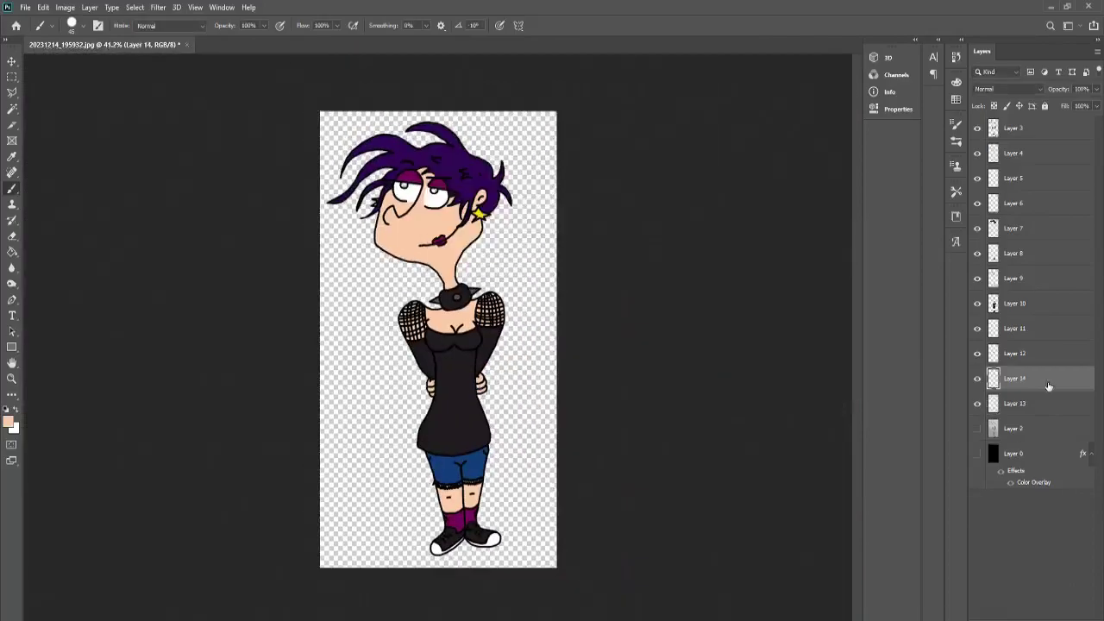
click(9, 421)
click(986, 357)
scroll(406, 185, up, 10)
scroll(405, 185, down, 10)
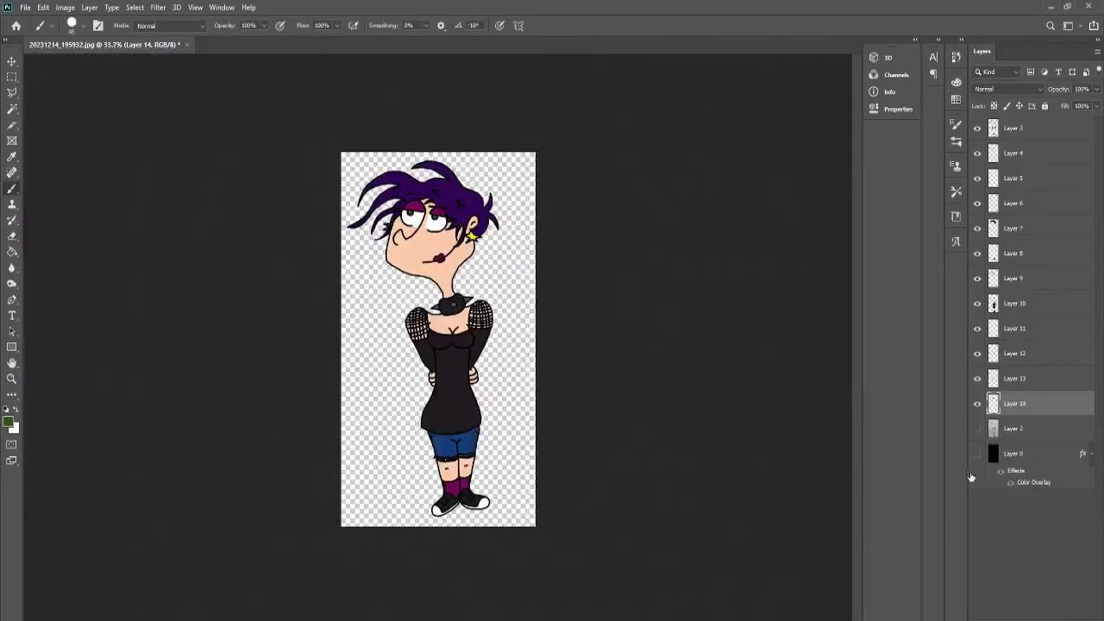
Show background Layer 0 and enable a Gradient Overlay in its layer style
click(977, 453)
right_click(1014, 453)
click(919, 138)
click(677, 443)
Try purple and orange gradient presets on Layer 0, then cancel the background gradient
click(867, 322)
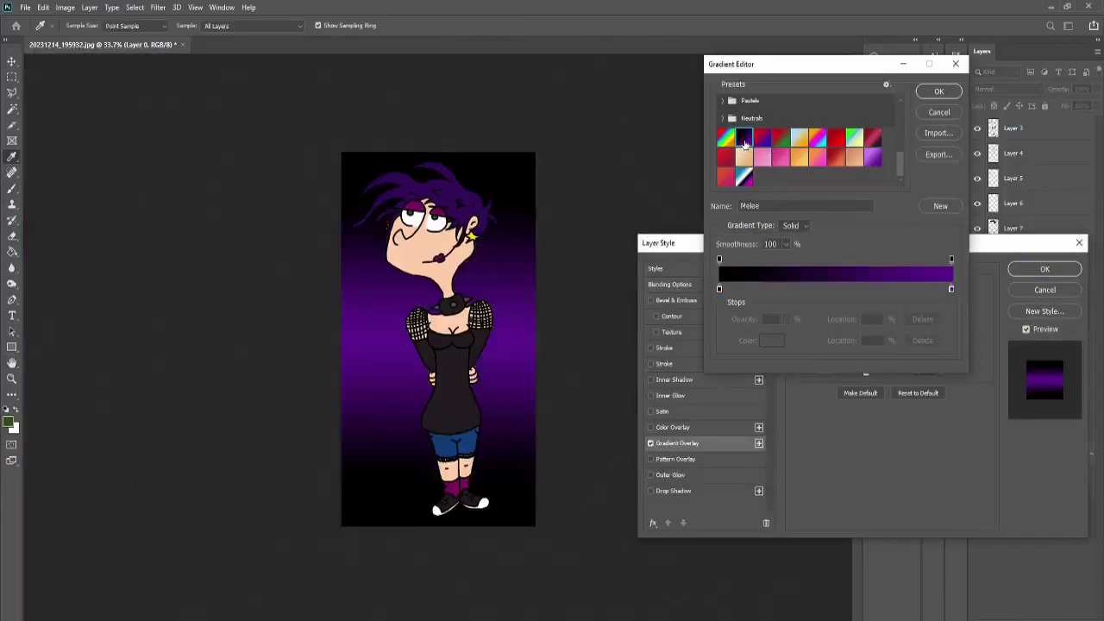
click(744, 177)
click(873, 158)
click(836, 138)
click(799, 138)
click(938, 91)
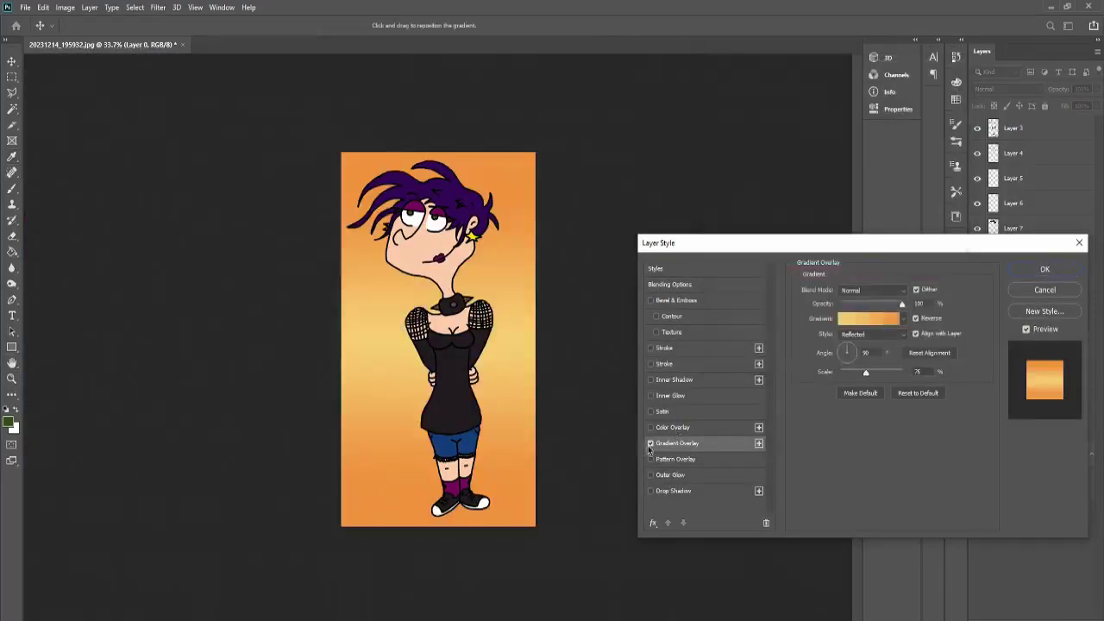
click(1045, 290)
Apply a green Gradient Overlay to the eyes layer
double_click(1021, 411)
click(678, 443)
click(867, 322)
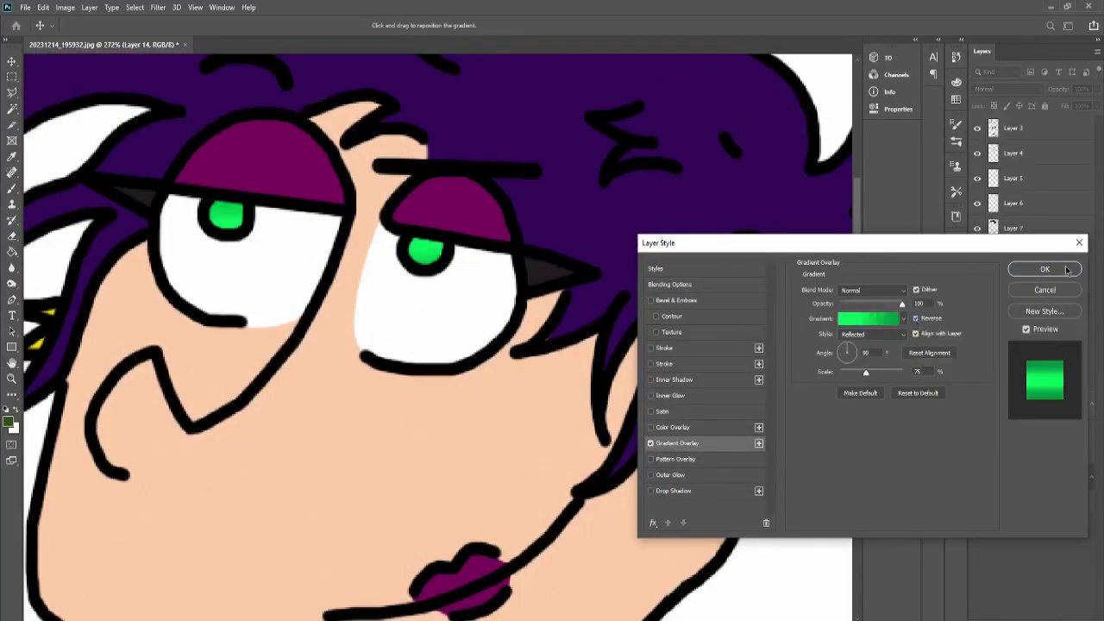
click(1066, 270)
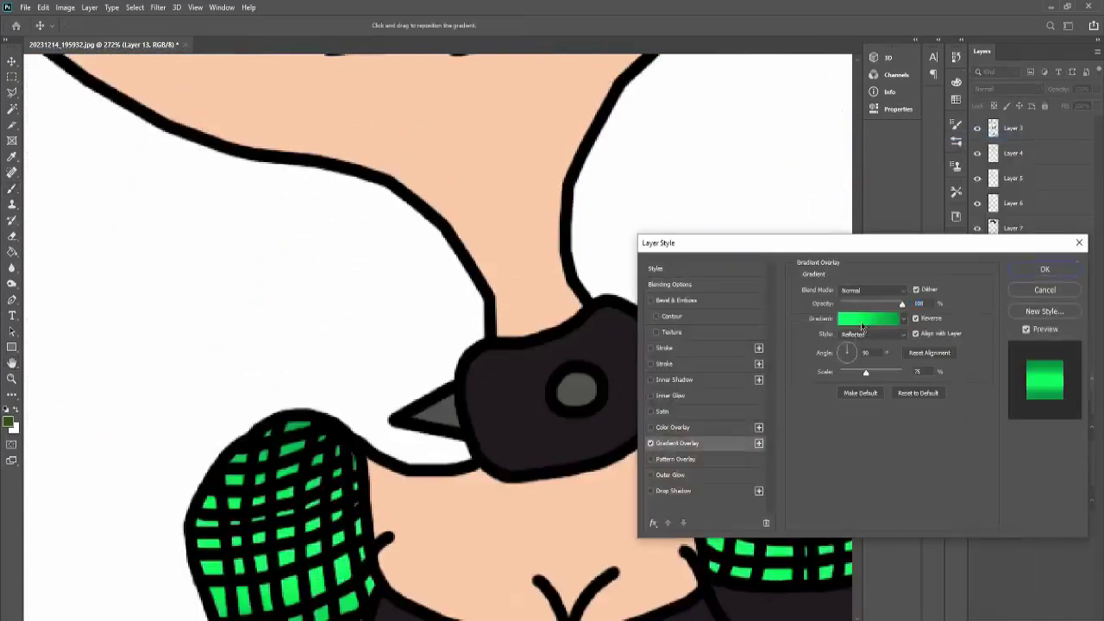
Give the sleeve skin layer a peach Gradient Overlay and Satin with Cone contour
click(868, 317)
click(935, 89)
click(653, 412)
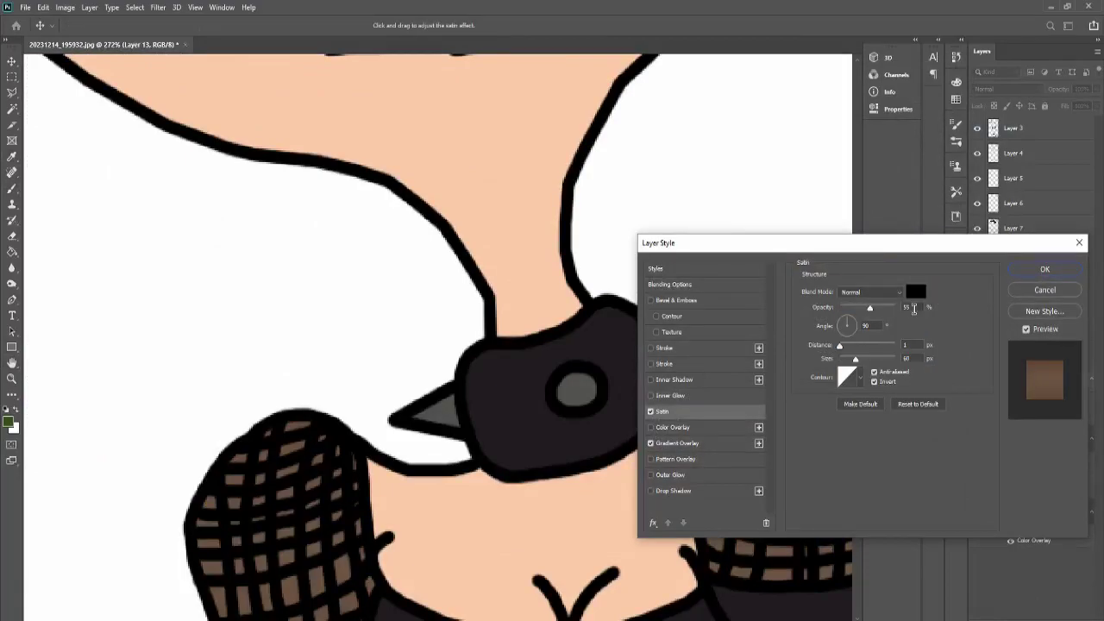
click(850, 369)
click(846, 145)
click(828, 164)
click(936, 148)
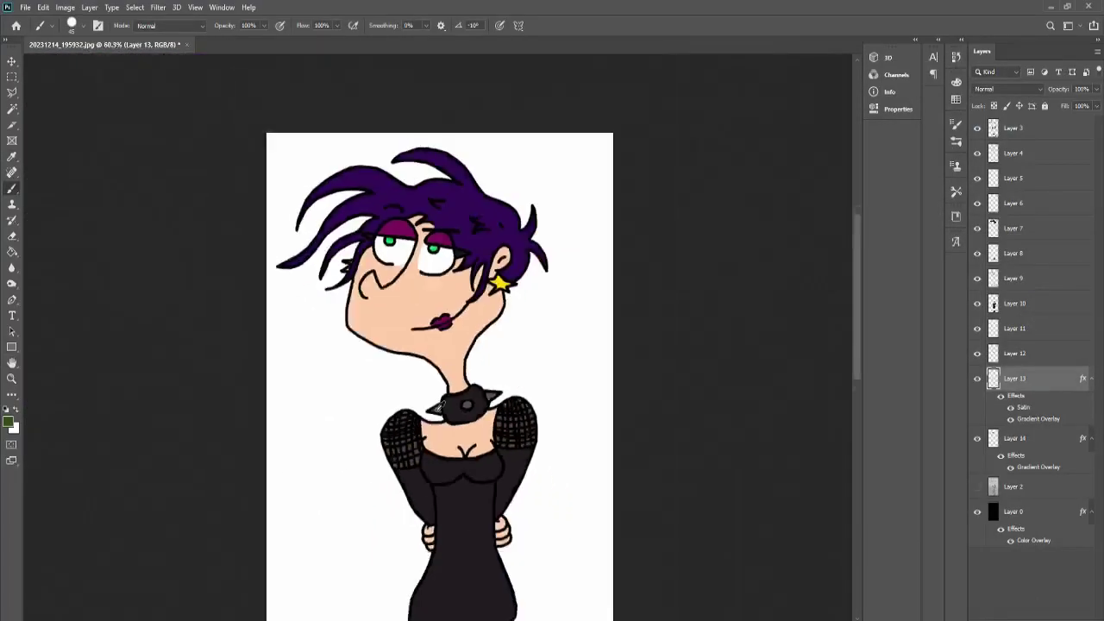
Give the choker spikes a grey gradient overlay from the Grays presets
click(786, 182)
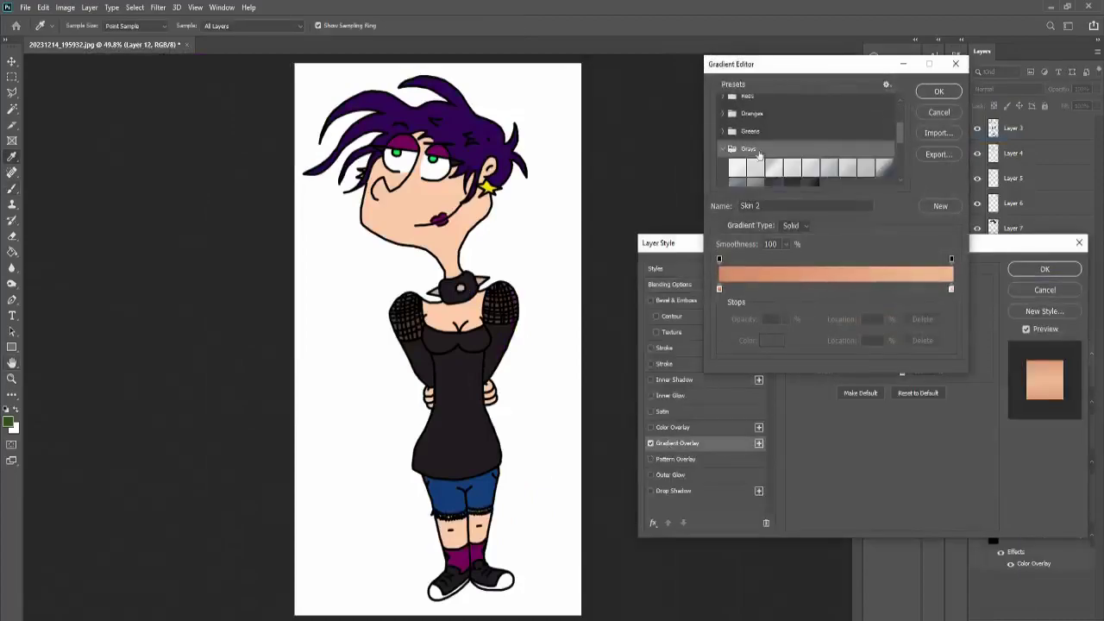
click(845, 151)
click(938, 91)
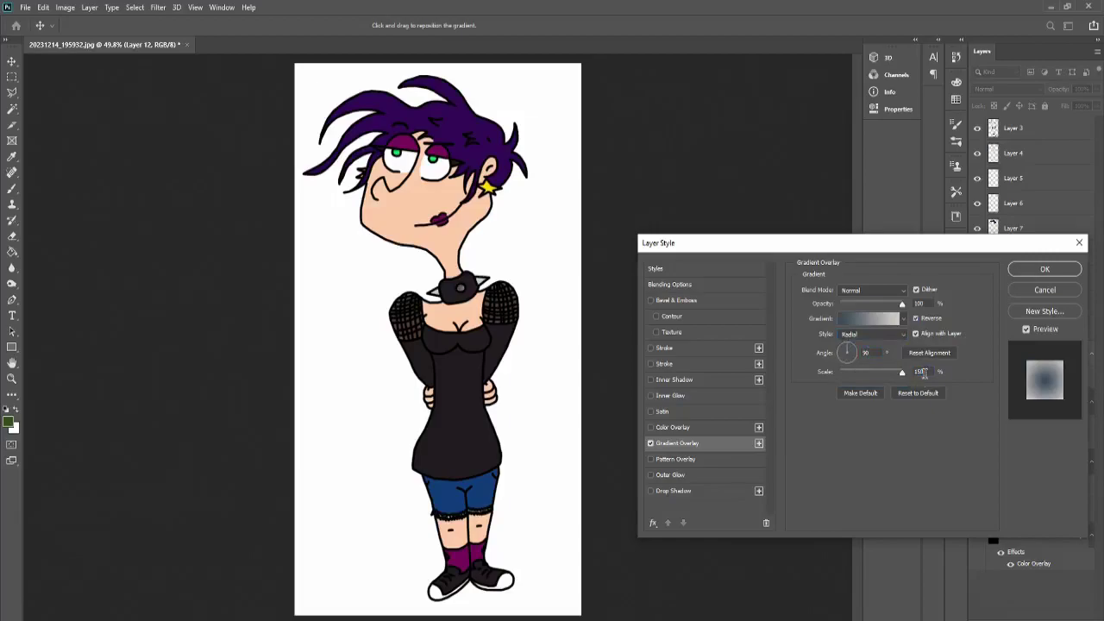
click(1045, 269)
Add an orange gradient overlay to the earring on Layer 11
click(1014, 325)
double_click(1057, 325)
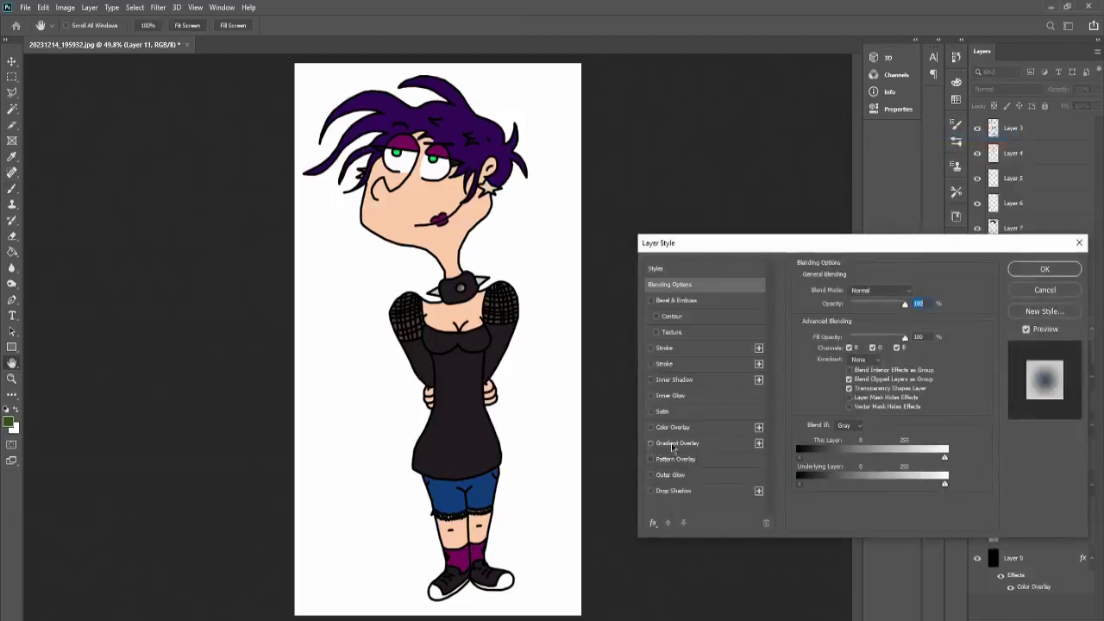
click(677, 442)
click(867, 318)
double_click(829, 166)
click(870, 334)
click(1045, 269)
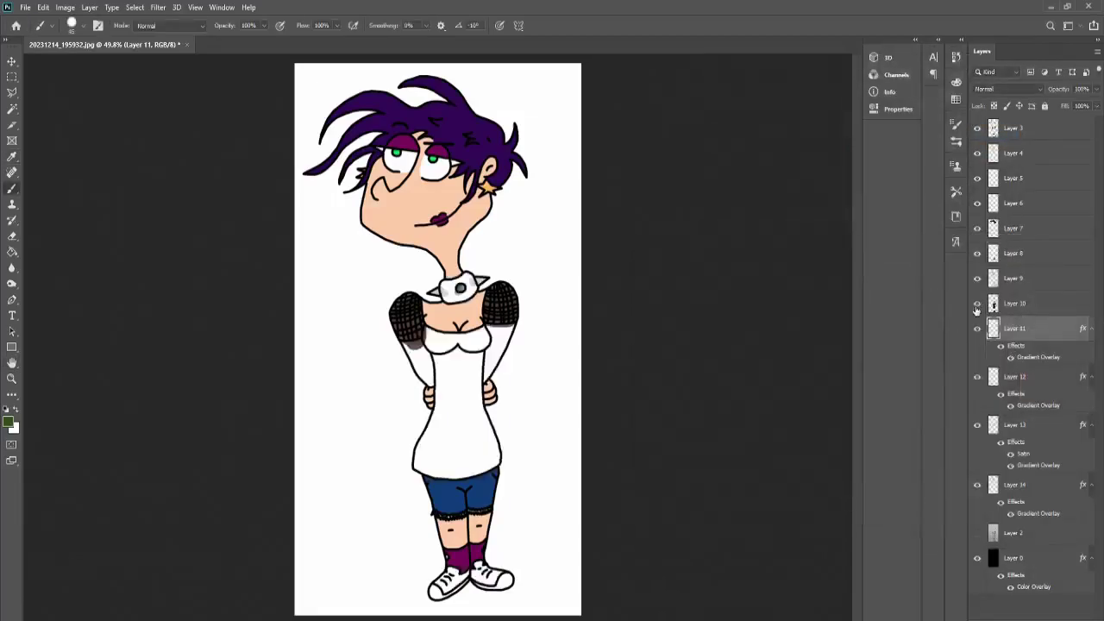
Give the shirt on Layer 10 the dark grey Gray_13 gradient overlay
click(1013, 322)
double_click(1035, 360)
click(867, 318)
click(722, 139)
click(777, 168)
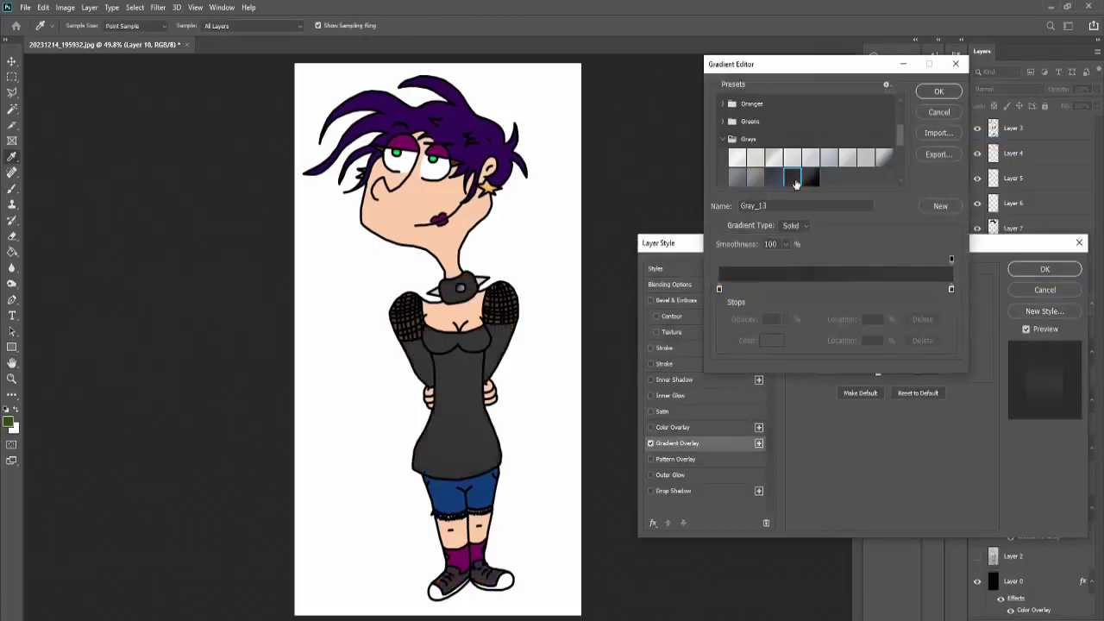
click(939, 92)
click(1045, 270)
Add the crimson Red 2 gradient overlay to the socks
double_click(1036, 293)
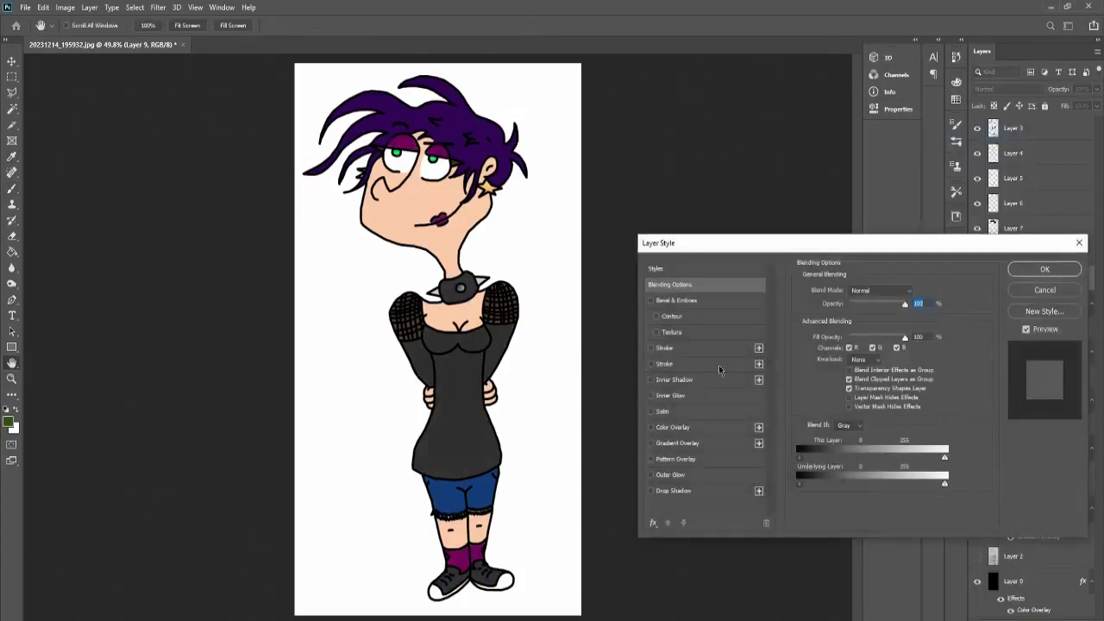
click(677, 443)
click(867, 318)
click(760, 169)
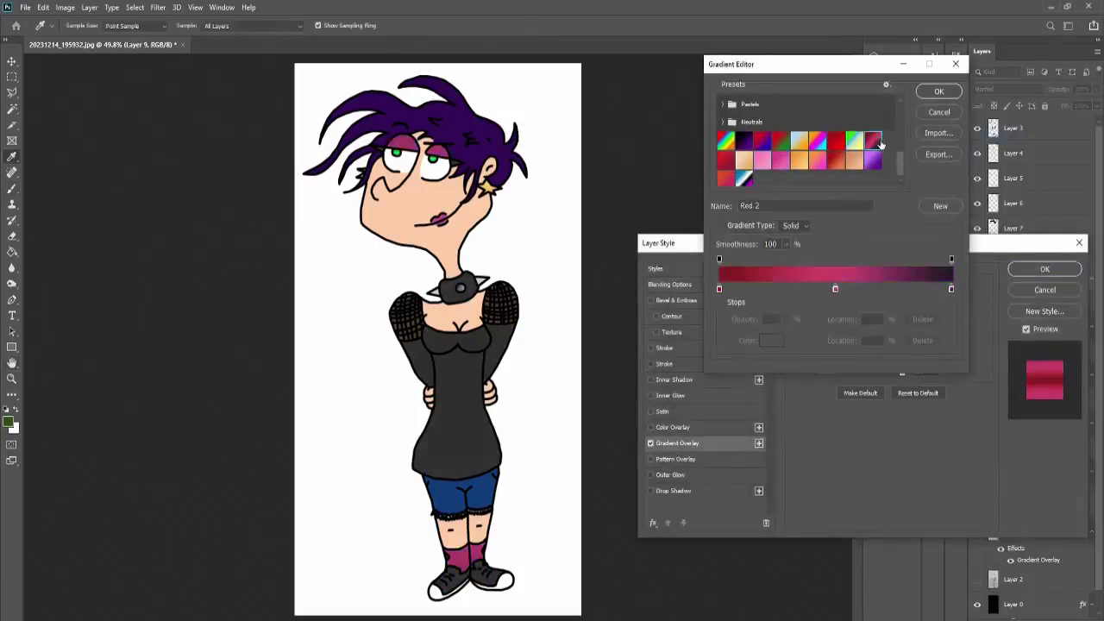
click(939, 92)
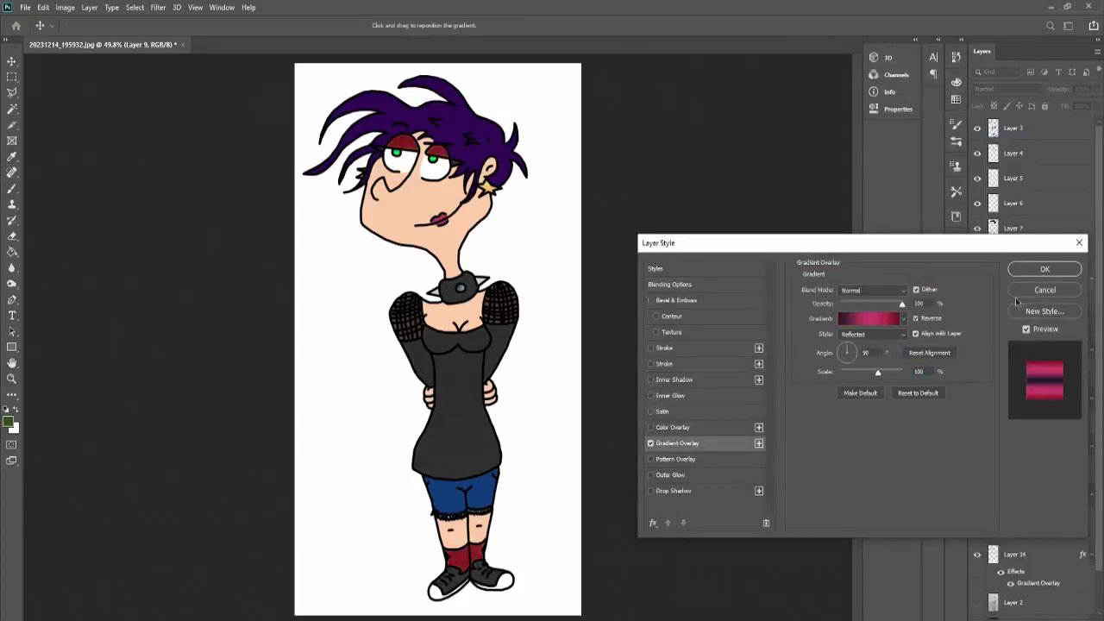
click(1045, 269)
Give the shorts a light cyan-to-blue gradient overlay from the Blues presets
double_click(1035, 264)
click(678, 443)
click(867, 318)
click(722, 120)
click(826, 178)
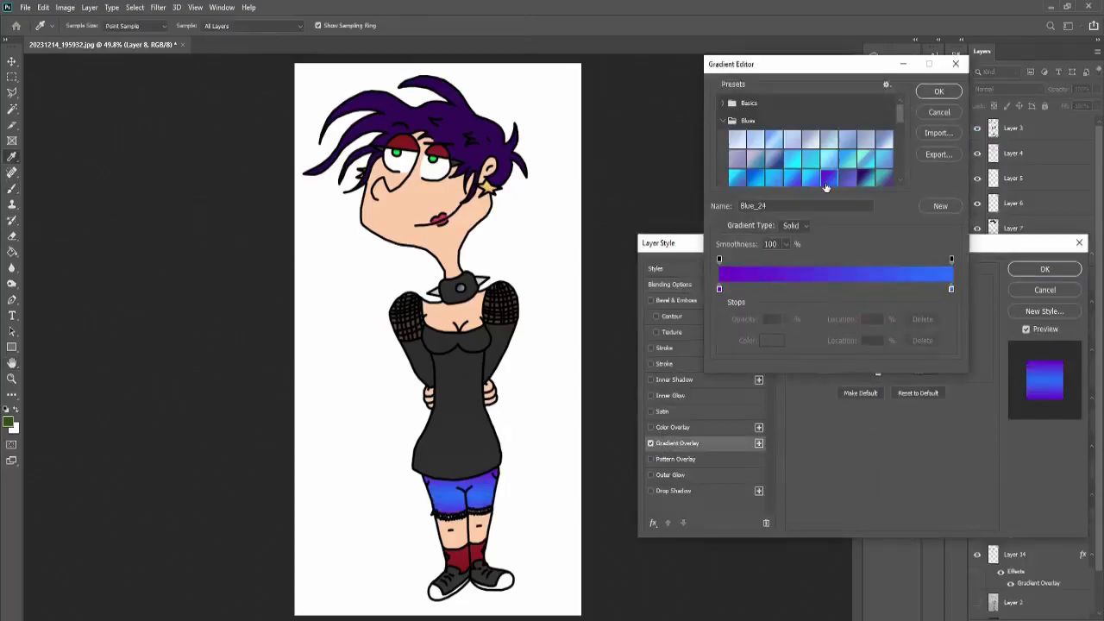
click(792, 179)
click(939, 91)
Give the hair on Layer 7 a reversed dark purple radial gradient overlay
click(1045, 269)
right_click(1013, 228)
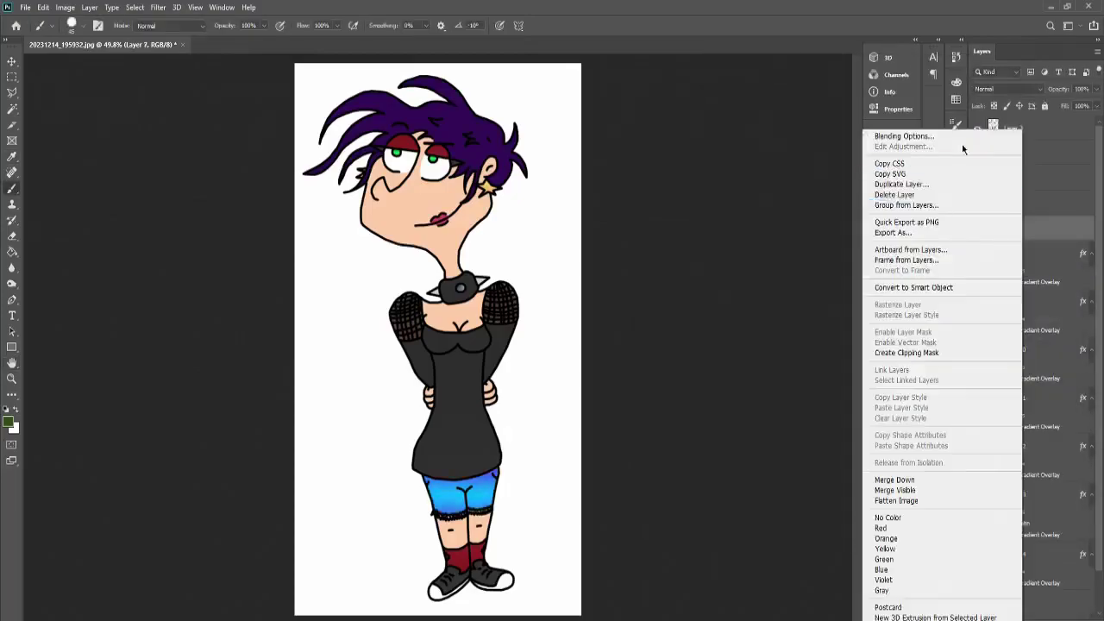
click(906, 136)
click(678, 443)
click(867, 319)
click(743, 171)
click(938, 91)
click(916, 318)
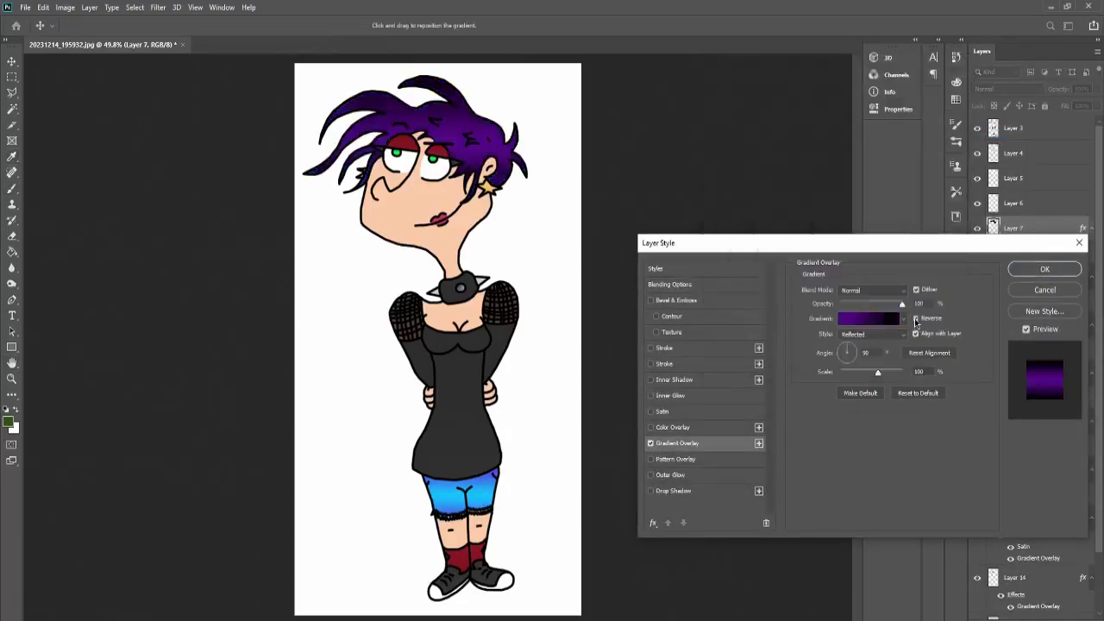
click(880, 363)
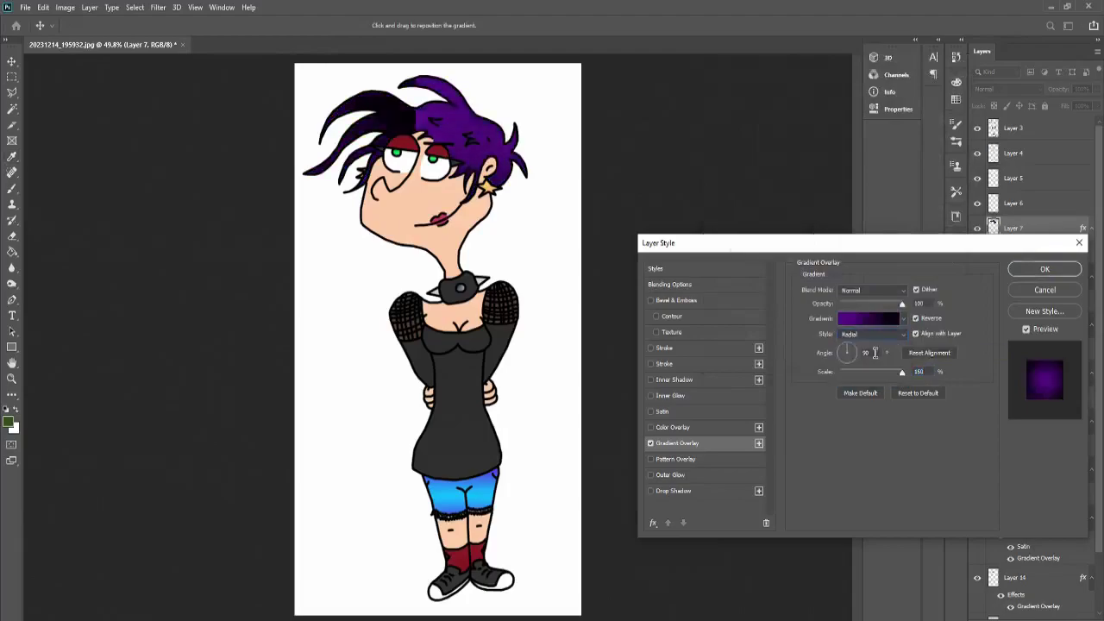
Add a purple inner shadow to the hair
click(674, 380)
click(651, 379)
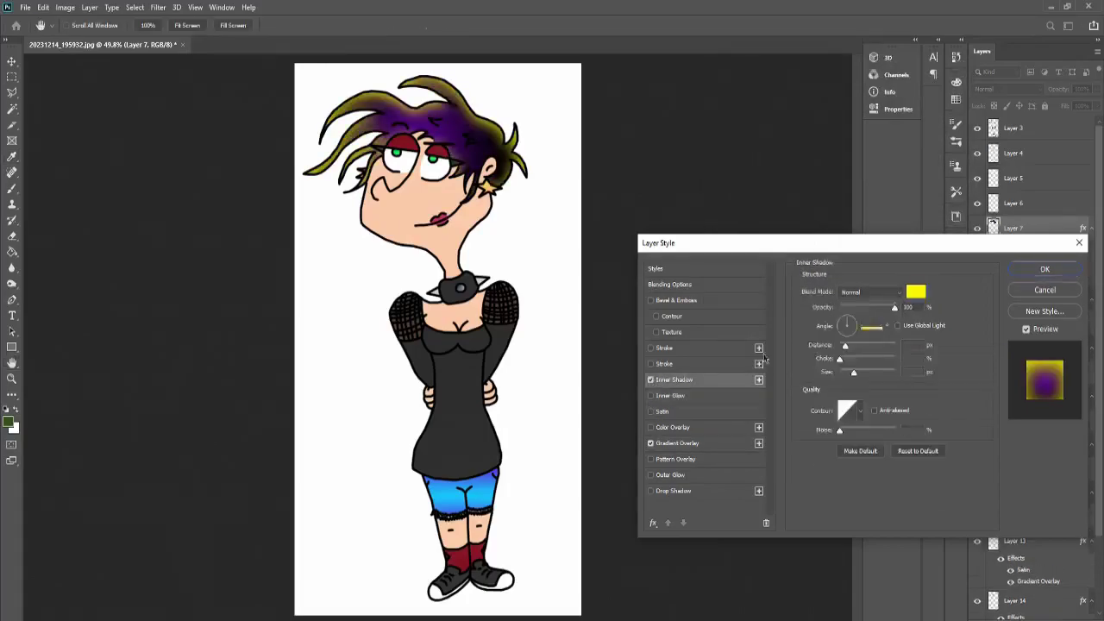
click(917, 292)
drag(889, 418, 888, 403)
click(993, 359)
Add a dark texture pattern overlay to the hair and apply its effects
click(676, 459)
click(870, 291)
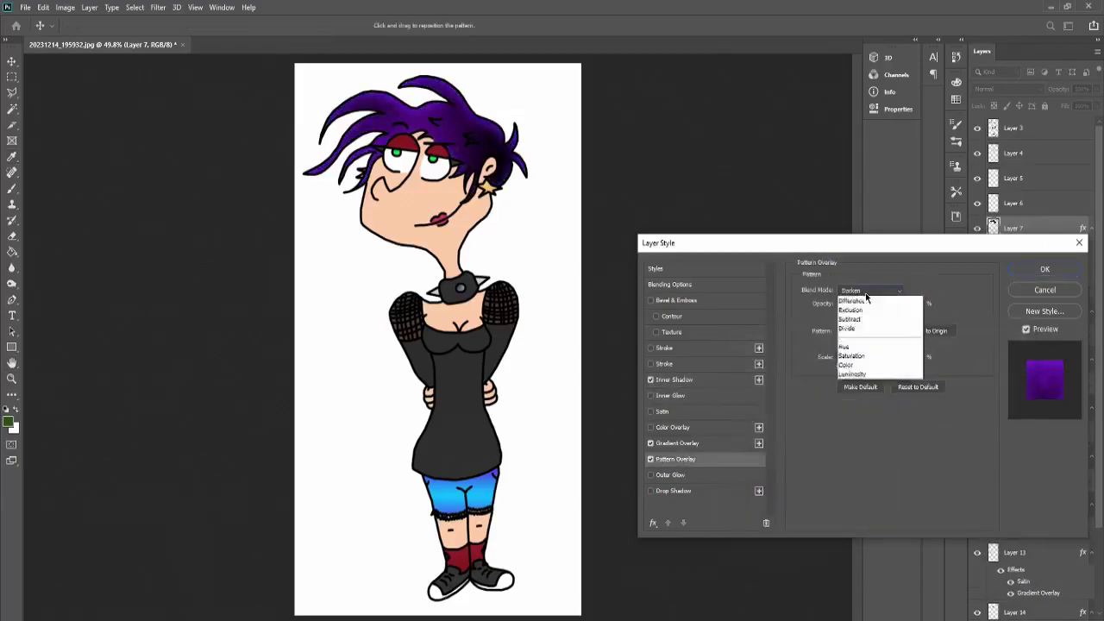
click(677, 443)
click(878, 331)
double_click(860, 397)
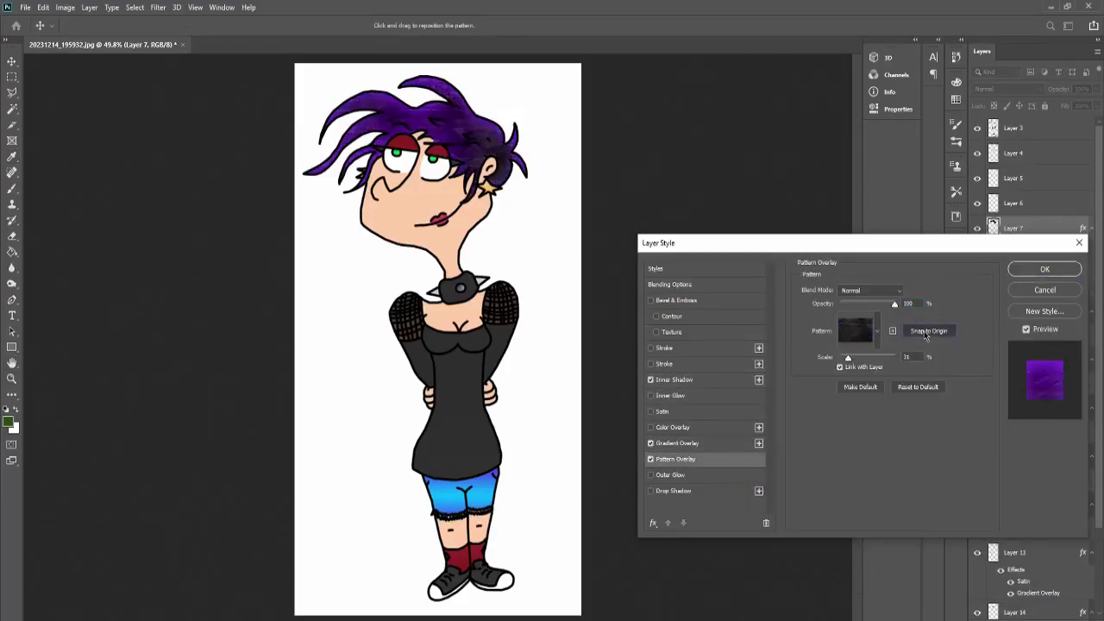
click(677, 443)
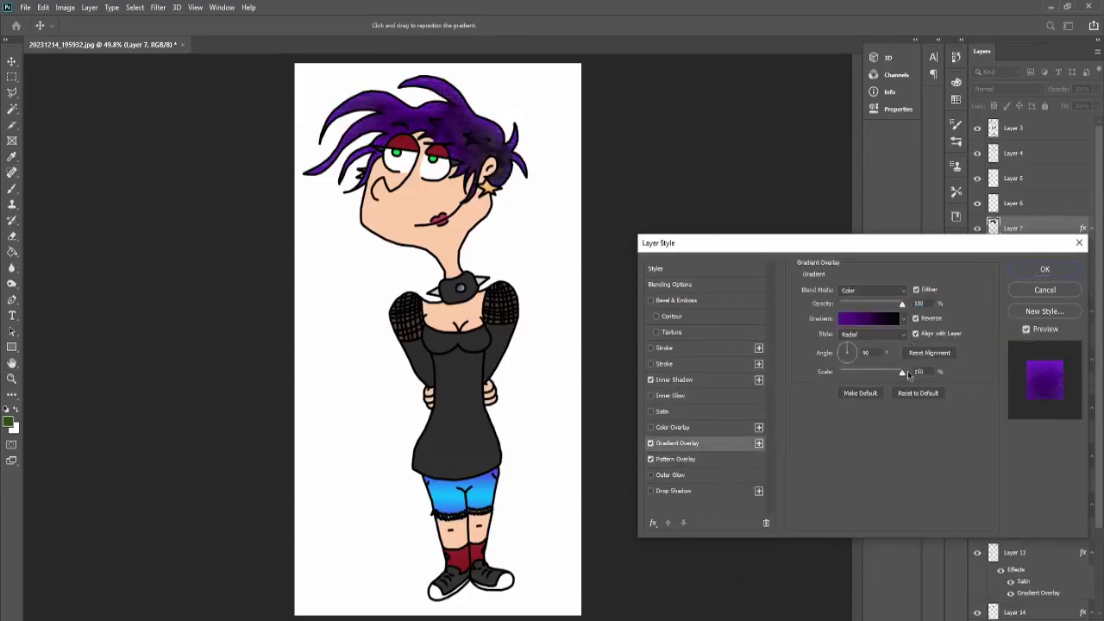
click(1045, 269)
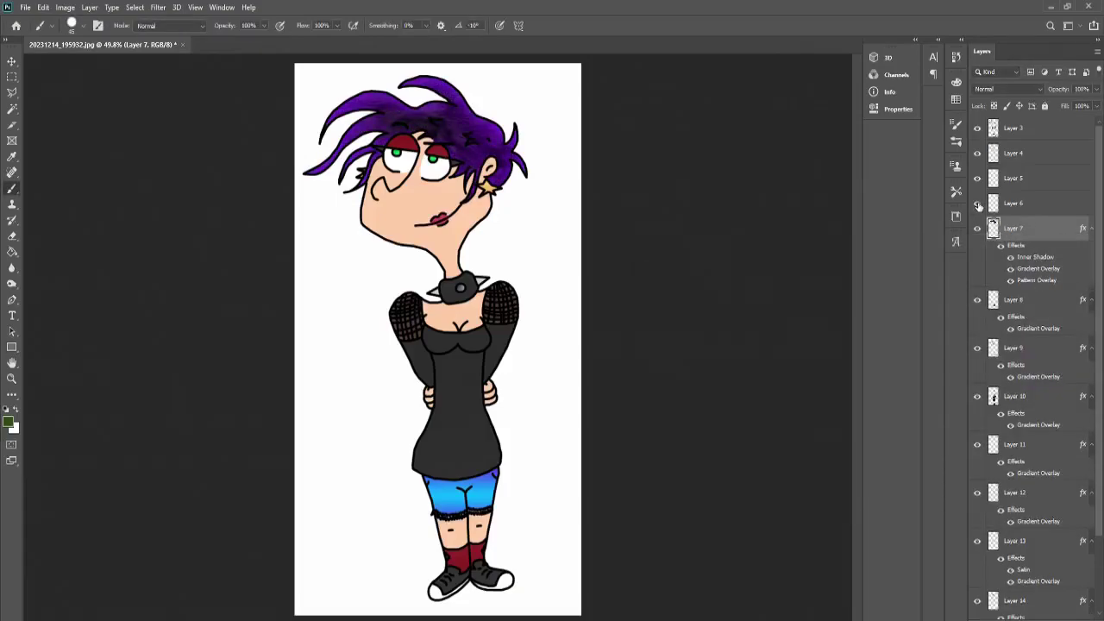
Give Layer 6 a teal gradient overlay
double_click(1035, 202)
click(871, 319)
click(777, 177)
click(937, 91)
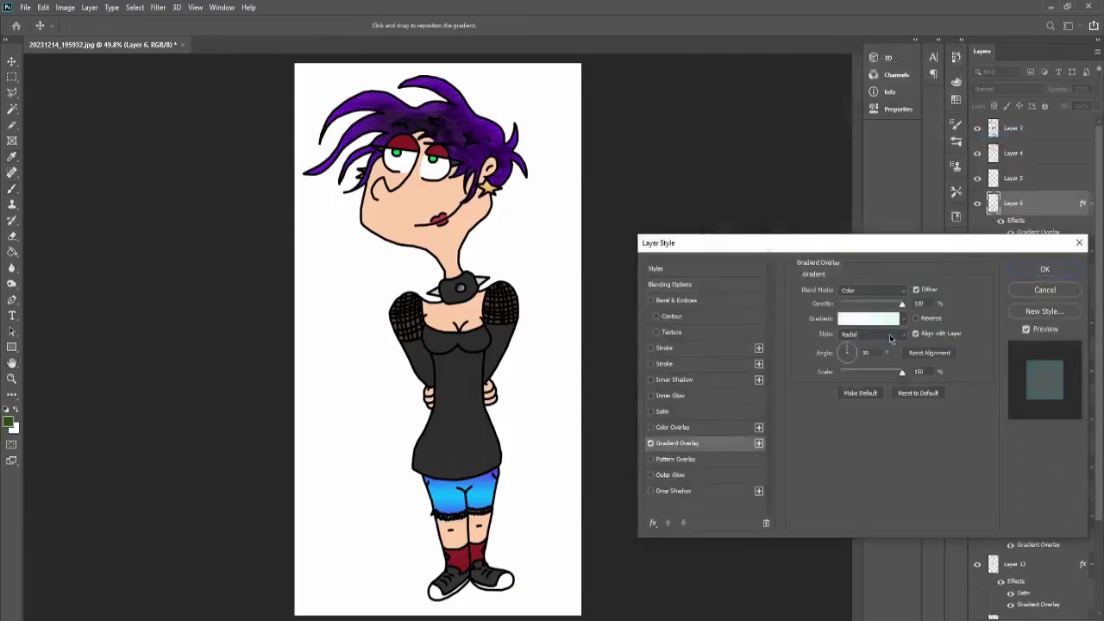
click(875, 290)
click(847, 560)
Apply the peach Skin 2 gradient overlay to the skin on Layer 4
click(1045, 269)
drag(1083, 203, 1014, 153)
double_click(1038, 182)
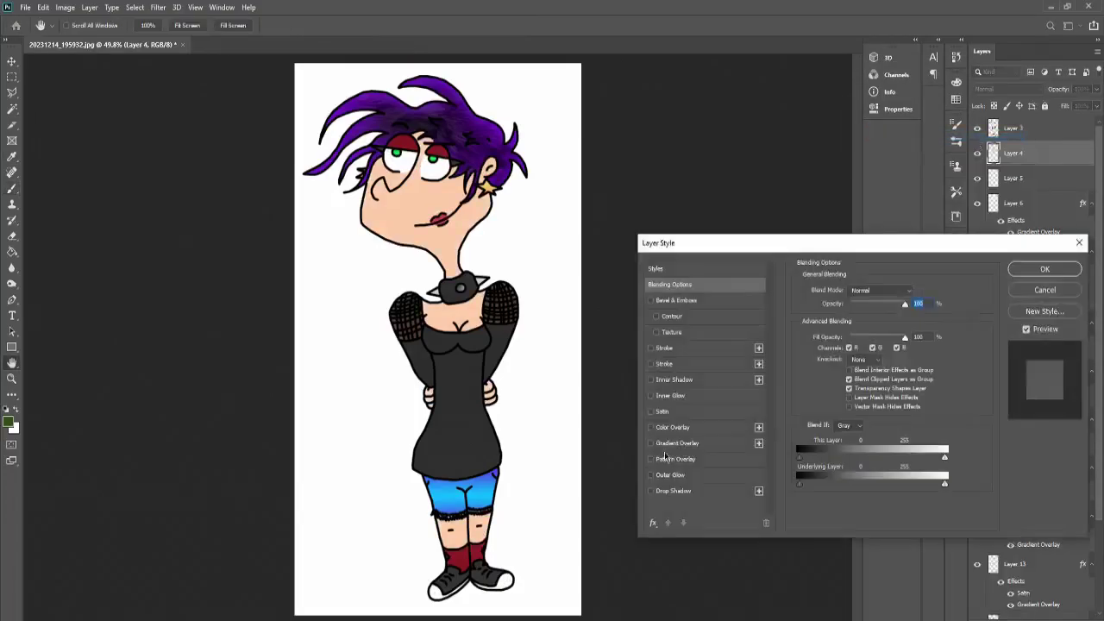
click(871, 318)
scroll(852, 147, down, 5)
click(763, 169)
click(939, 92)
click(872, 319)
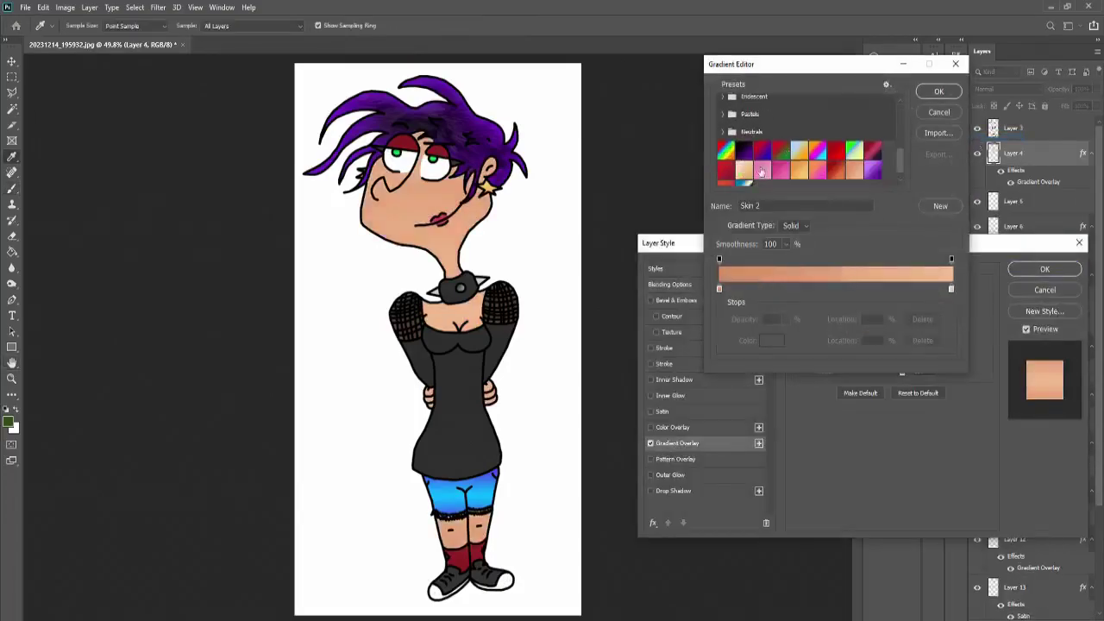
click(744, 169)
click(953, 115)
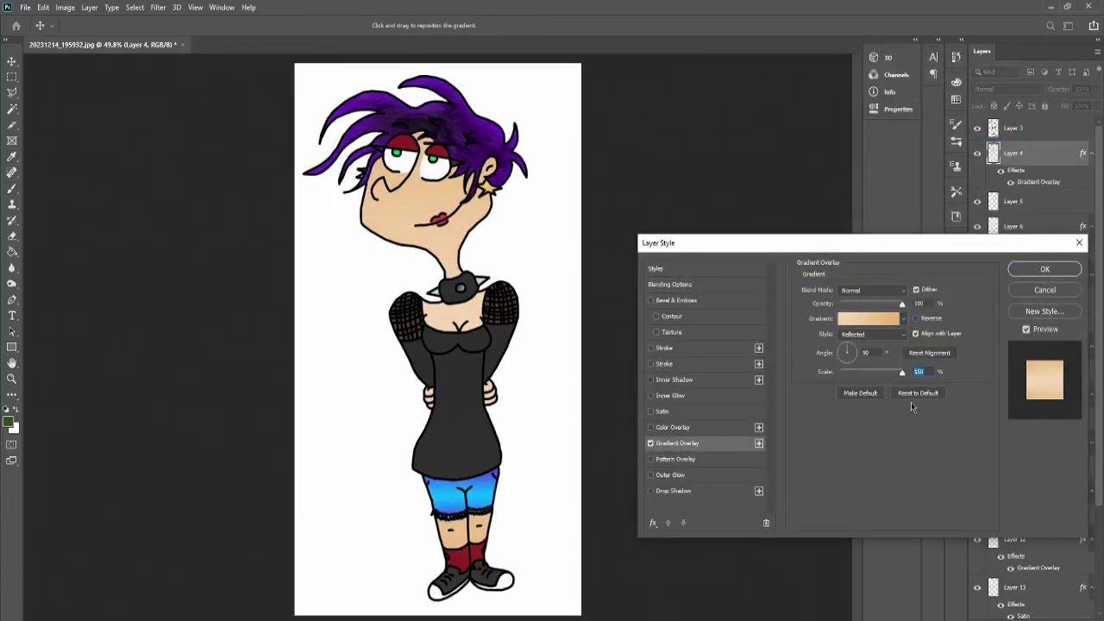
click(1045, 269)
Add a yellow inner shadow to the line art on Layer 3
right_click(1009, 129)
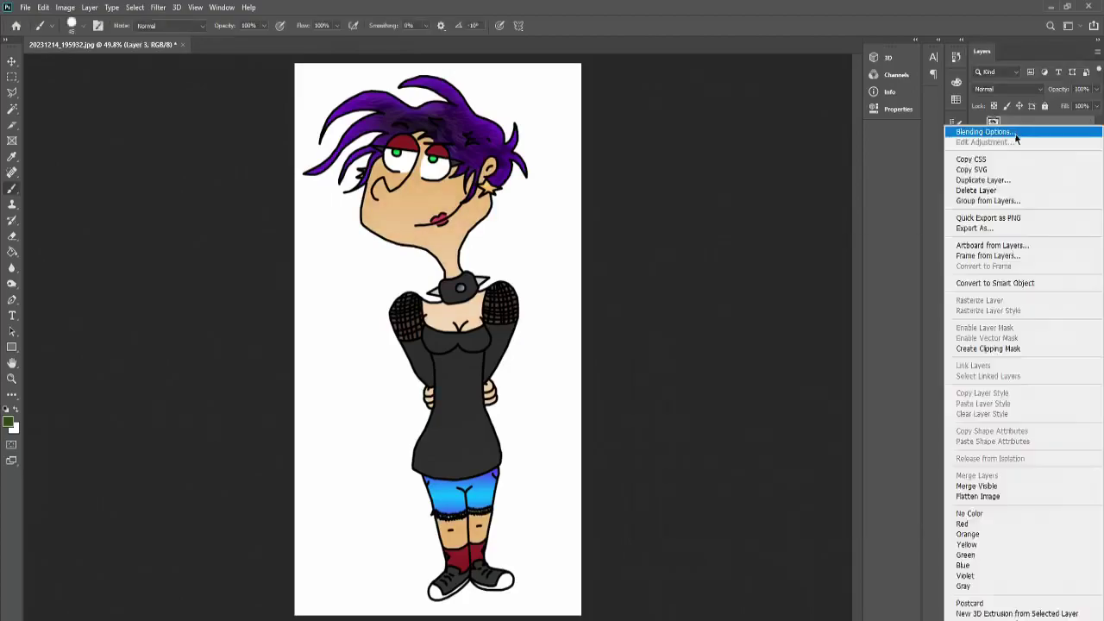
click(1016, 134)
click(674, 379)
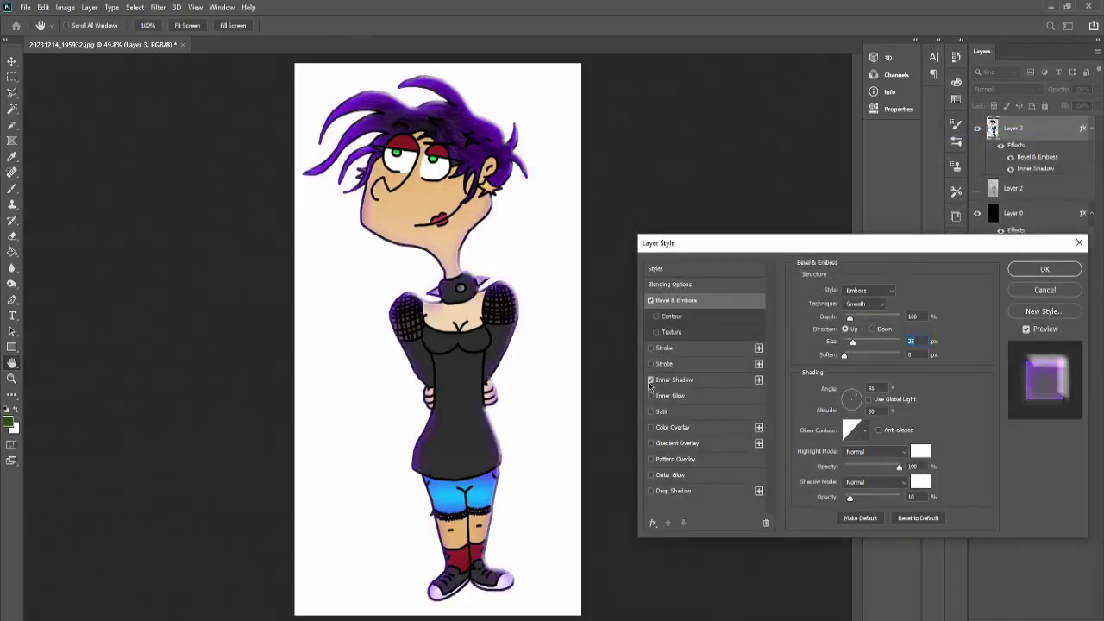
click(916, 292)
click(891, 493)
click(987, 359)
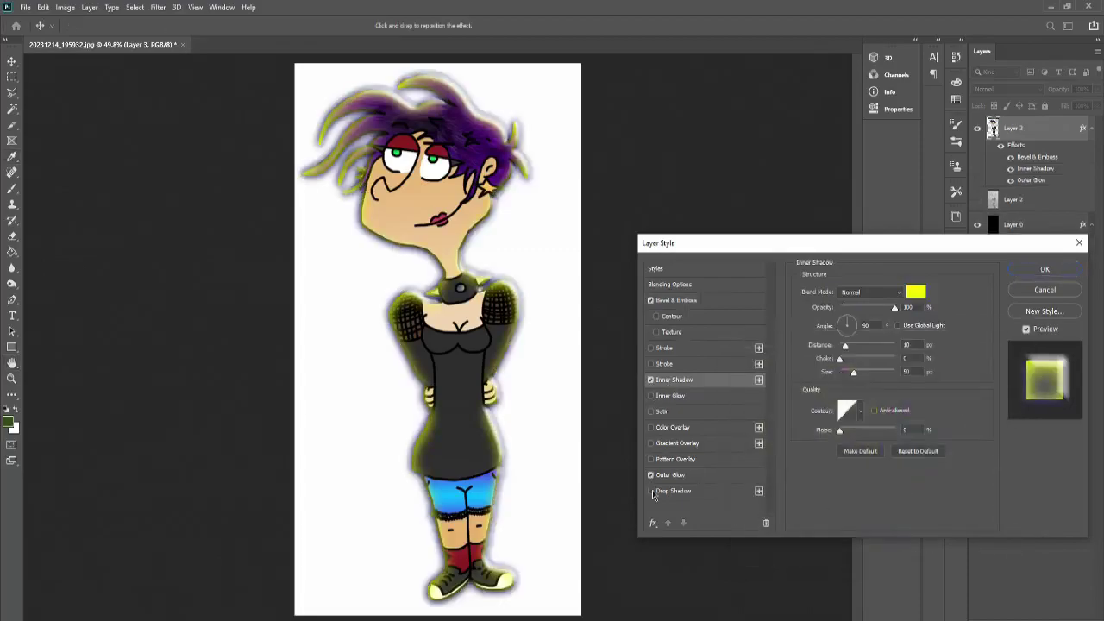
Add outer glow, drop shadow and an Emboss bevel to the line art
click(671, 474)
click(809, 316)
click(991, 358)
click(676, 300)
click(869, 289)
click(865, 320)
Make the line-art drop shadow dark blue and apply the effects
click(674, 491)
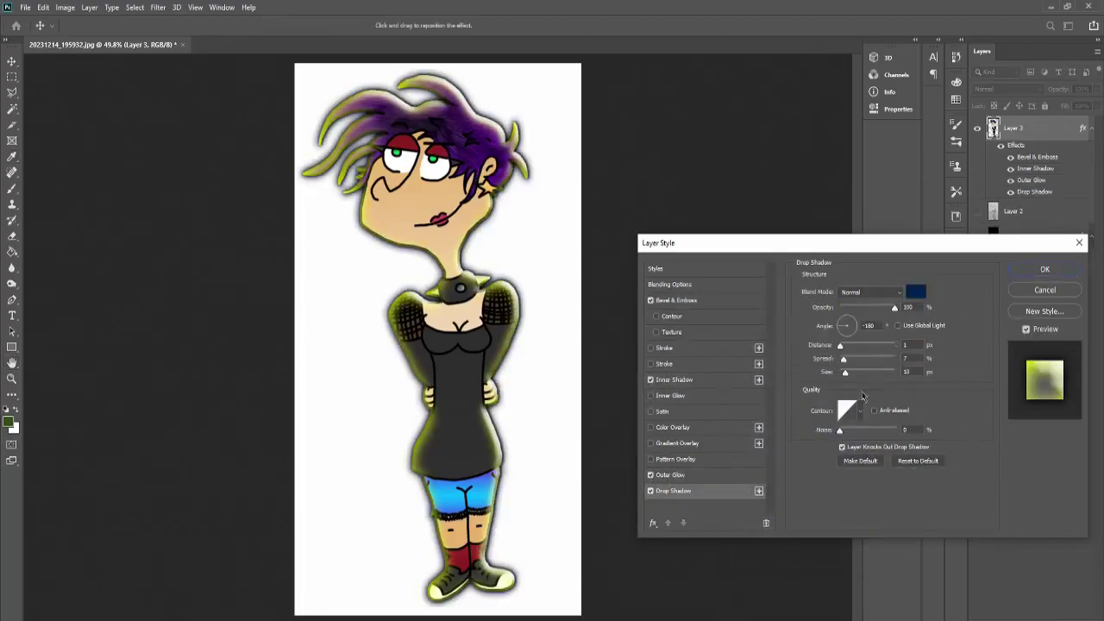
click(917, 291)
click(991, 357)
double_click(907, 358)
click(742, 474)
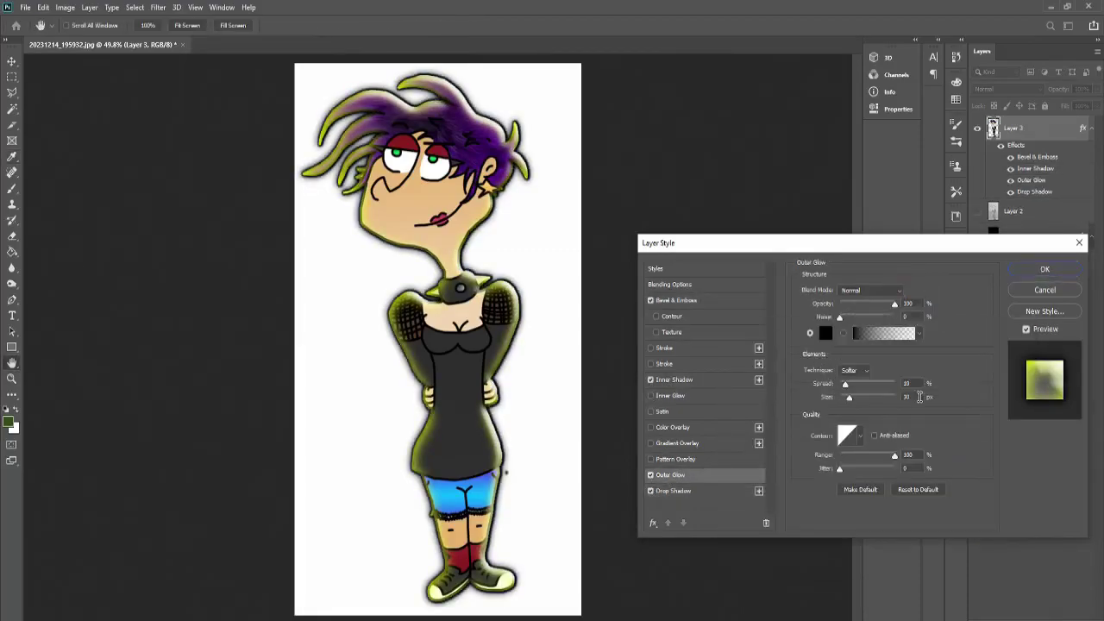
click(1045, 269)
Give background Layer 0 a reversed black-to-purple gradient overlay
double_click(1035, 229)
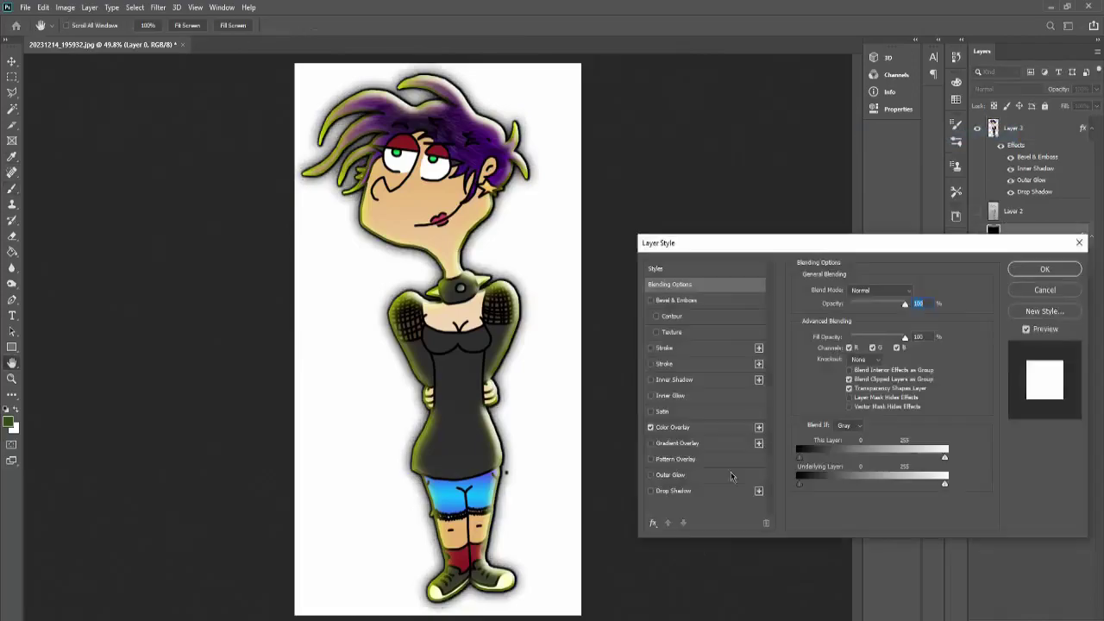
click(651, 443)
click(872, 319)
click(723, 138)
click(784, 163)
click(745, 146)
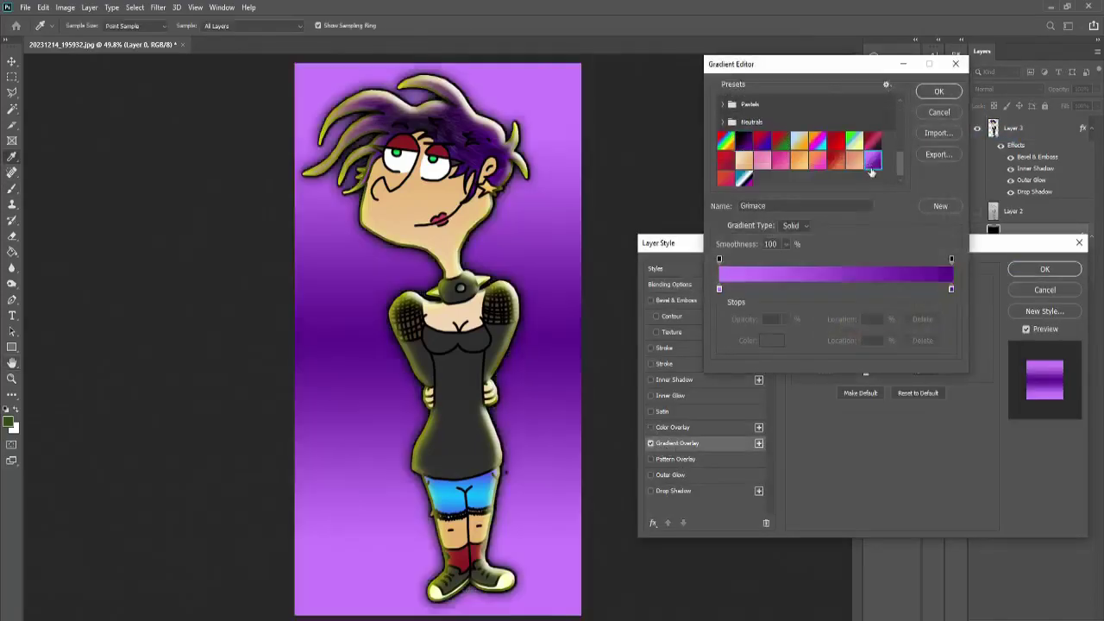
click(784, 163)
click(938, 91)
Try a green background inner shadow at size 75 and 55 opacity, then turn it off
click(916, 318)
click(674, 380)
click(915, 291)
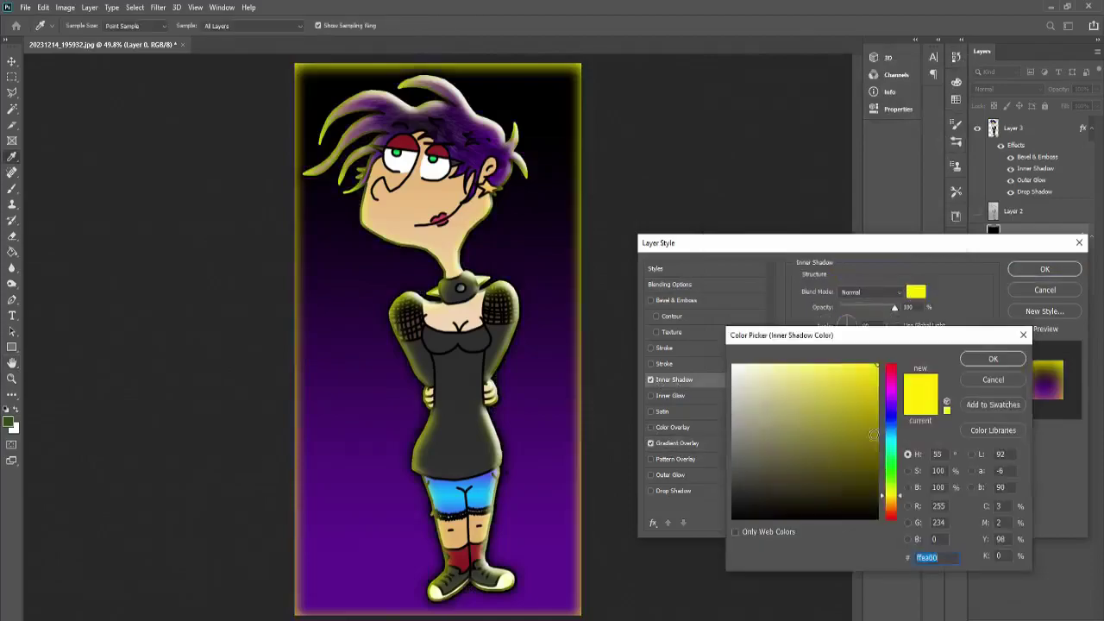
click(894, 476)
click(992, 357)
double_click(908, 372)
text(75)
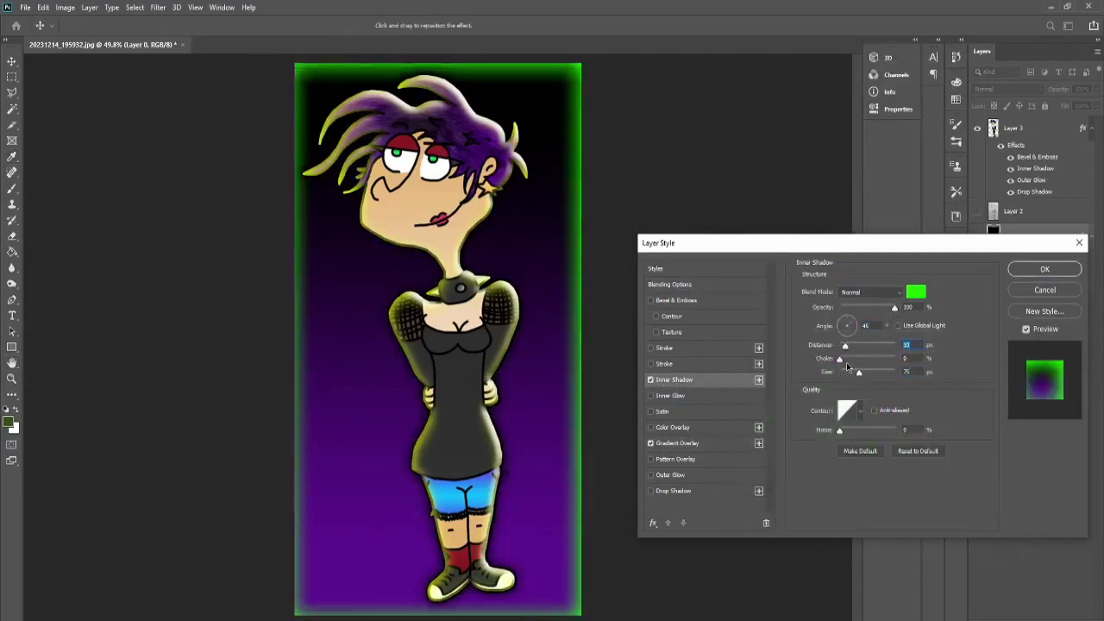
drag(844, 345, 865, 345)
drag(895, 308, 870, 308)
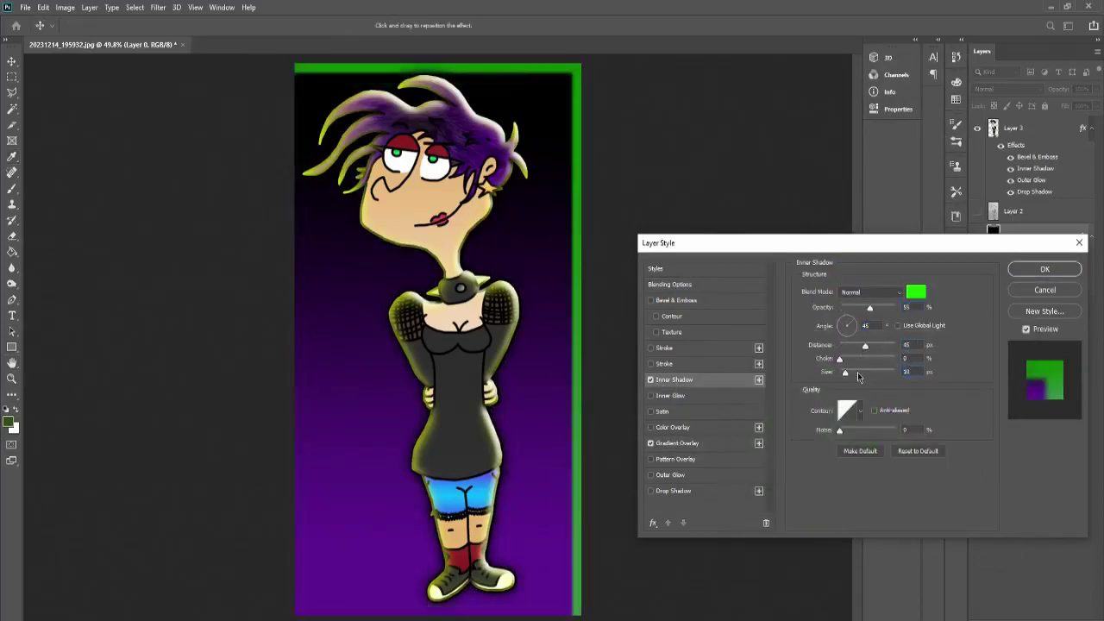
click(651, 380)
click(1045, 270)
scroll(504, 457, up, 10)
Create a new layer and ready the Brush tool with white as the colour
key(alt+bracketright)
key(ctrl+0)
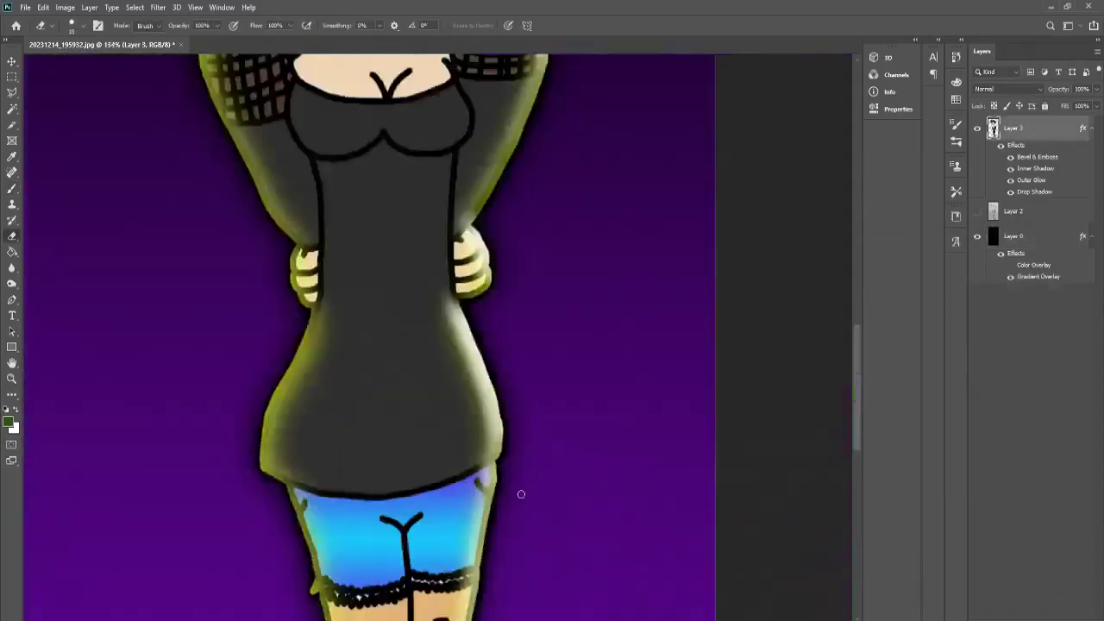
key(ctrl+shift+n)
key(Return)
key(b)
click(71, 25)
key(Return)
key(x)
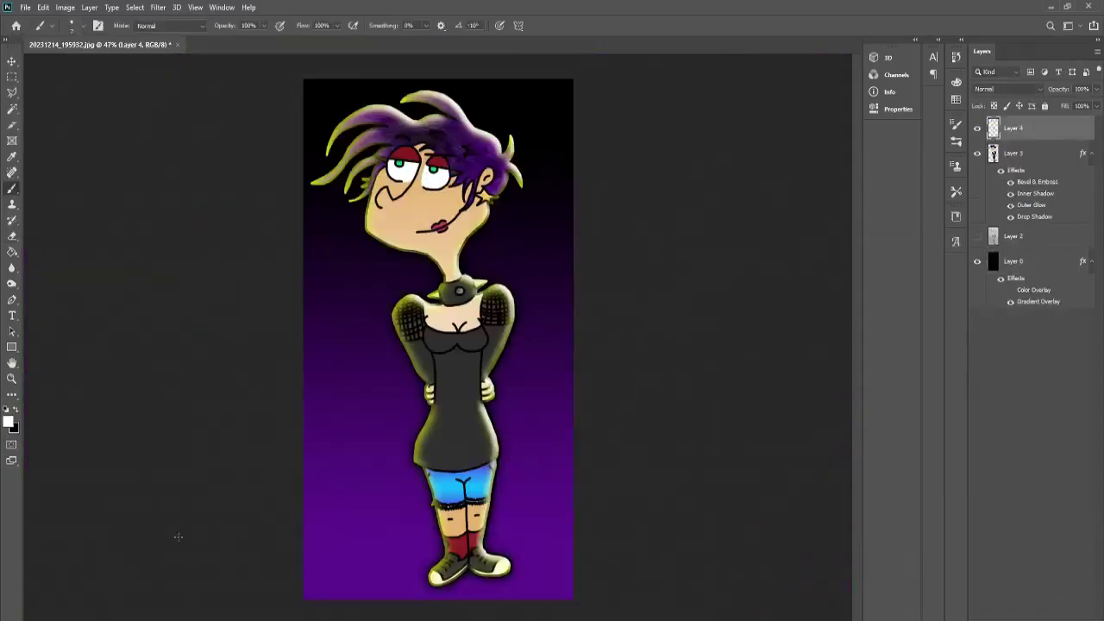
Draw a white handwritten signature near the bottom-left corner
scroll(327, 464, up, 5)
drag(328, 463, 570, 372)
scroll(476, 534, down, 3)
drag(462, 426, 604, 364)
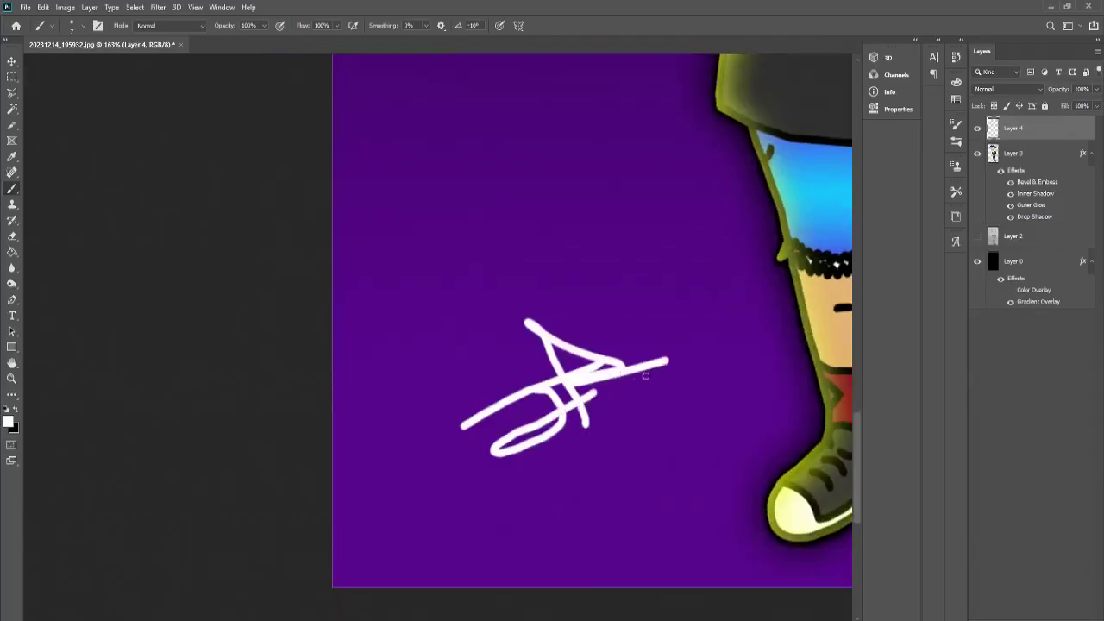
scroll(518, 414, down, 3)
scroll(483, 466, up, 3)
drag(427, 493, 571, 410)
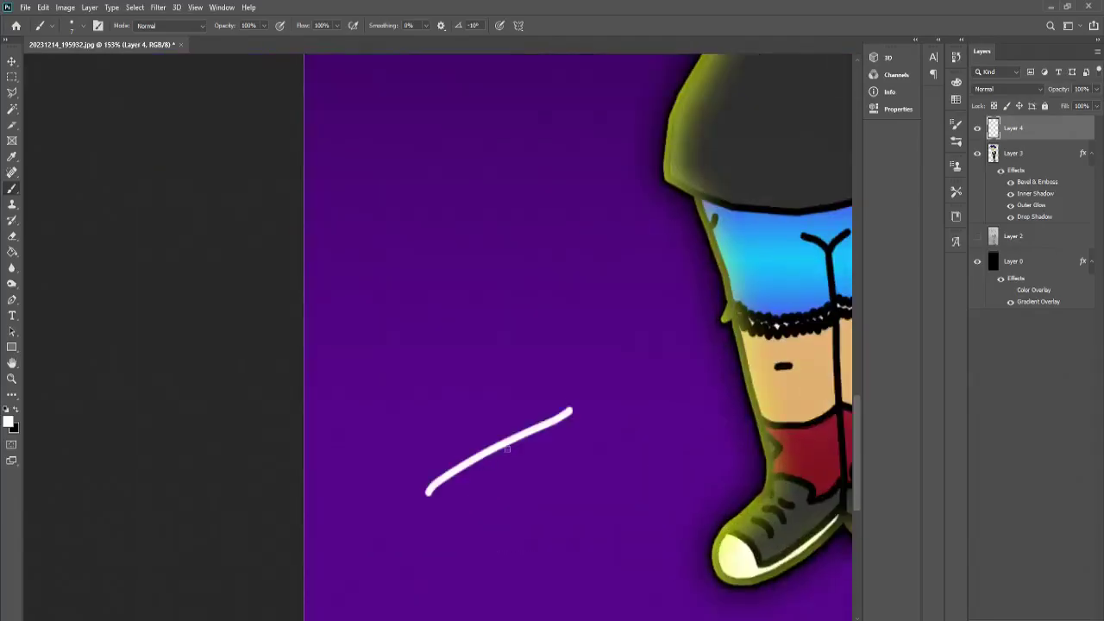
scroll(518, 528, down, 5)
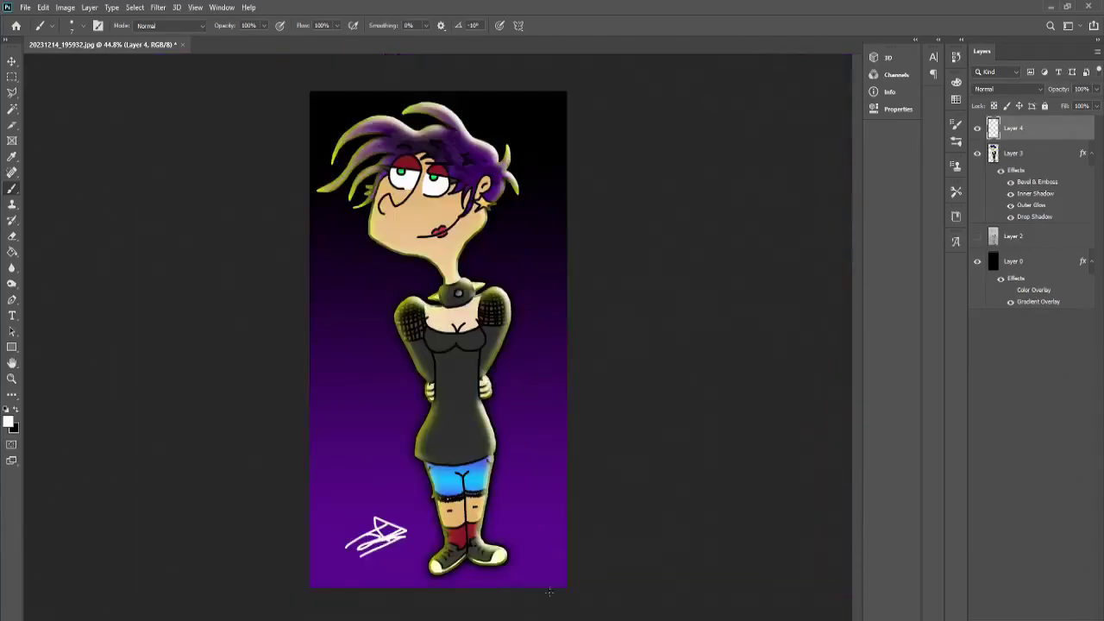